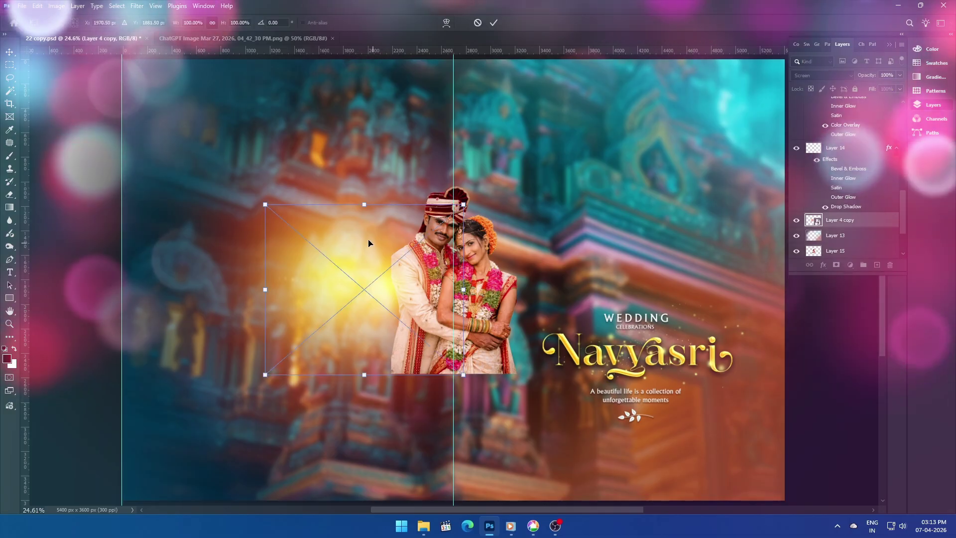
# Leave the glow layer's transform and convert the couple layer (Layer 15) to a smart object
pyautogui.press('Escape')
pyautogui.click(836, 250)
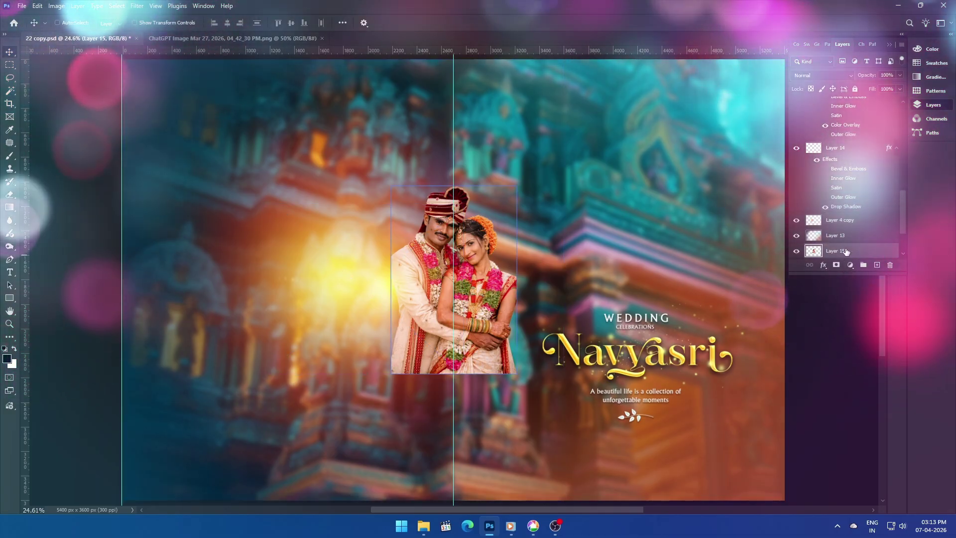
pyautogui.rightClick(849, 253)
pyautogui.click(795, 444)
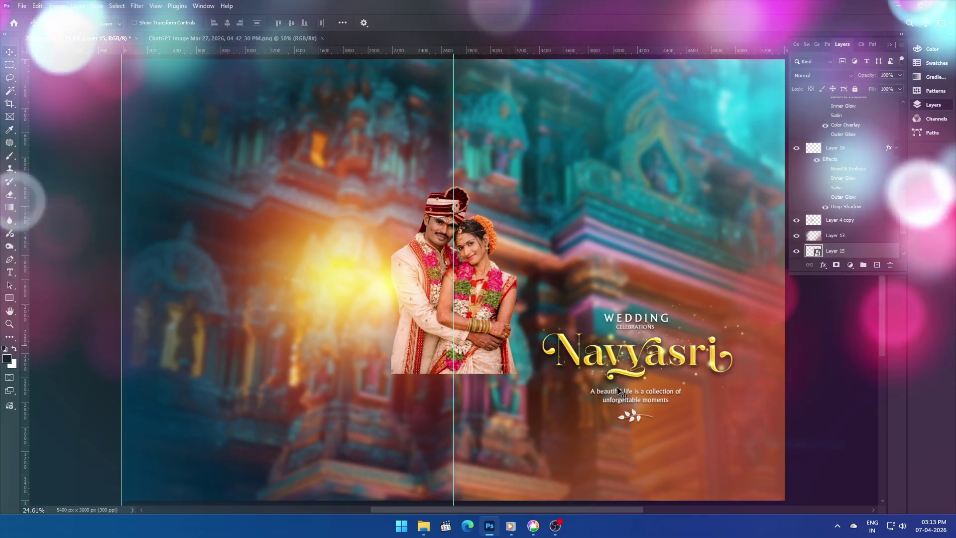
# Scale the couple photo proportionally to about 229% so that it fills the page height with its lower edge at the page bottom
pyautogui.hotkey('ctrl', 't')
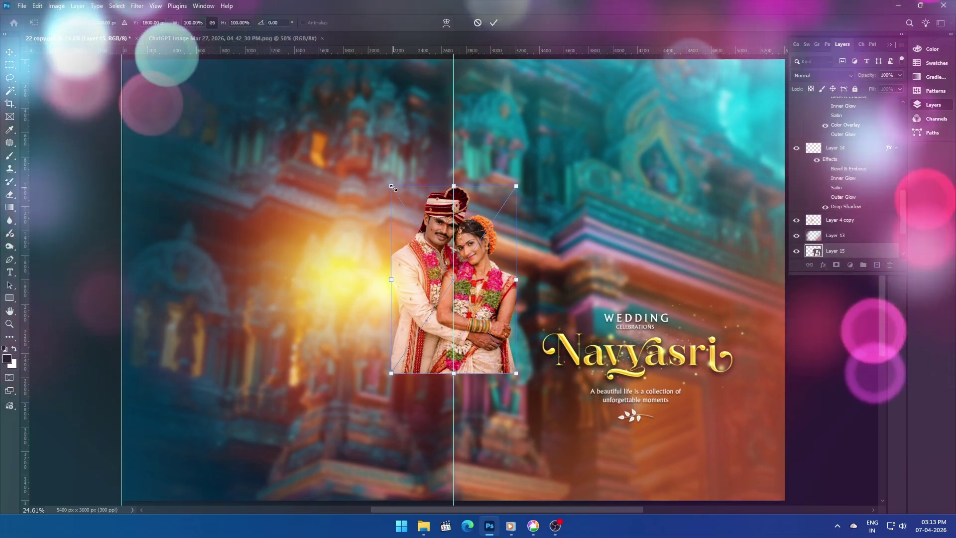
pyautogui.moveTo(390, 186); pyautogui.dragTo(338, 106)
pyautogui.scroll(-3, 416, 209)
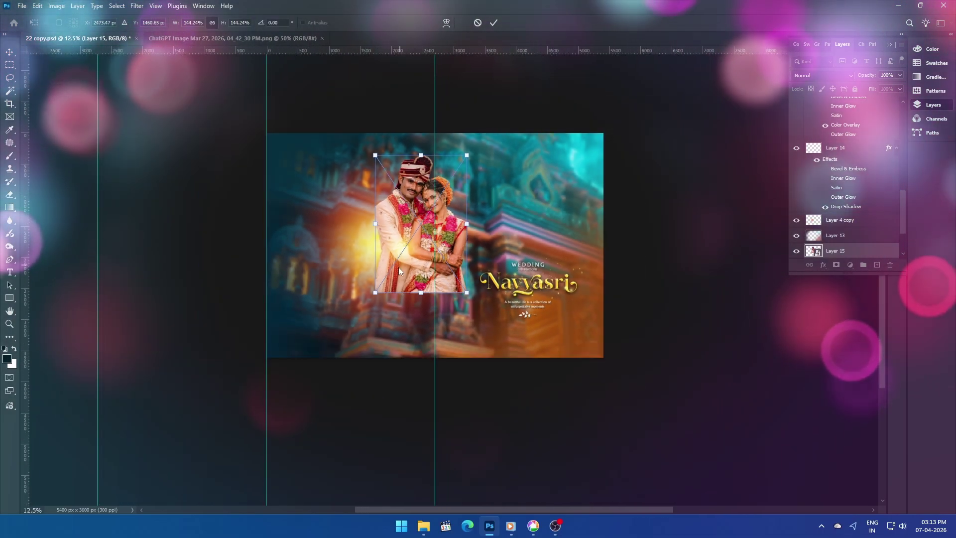
pyautogui.moveTo(374, 294); pyautogui.dragTo(329, 360)
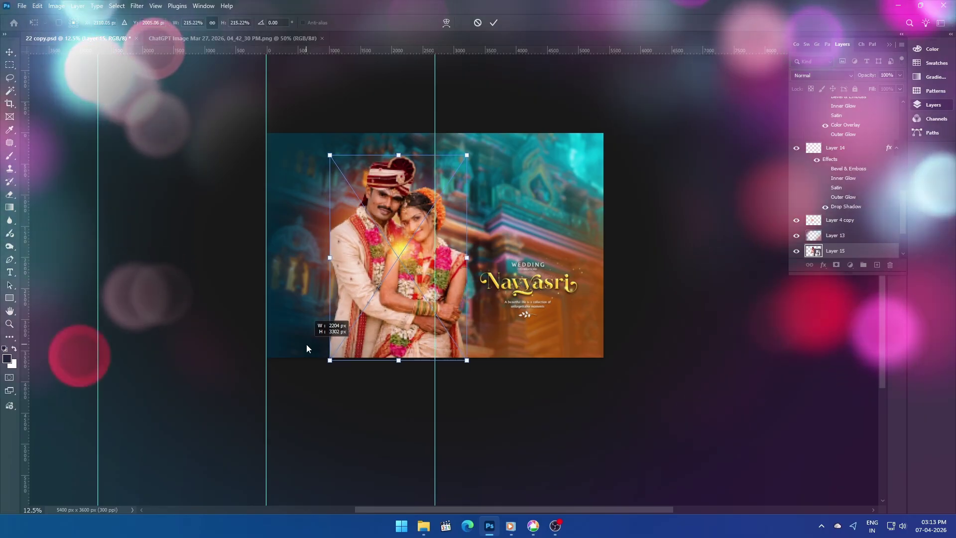
pyautogui.moveTo(466, 155); pyautogui.dragTo(475, 142)
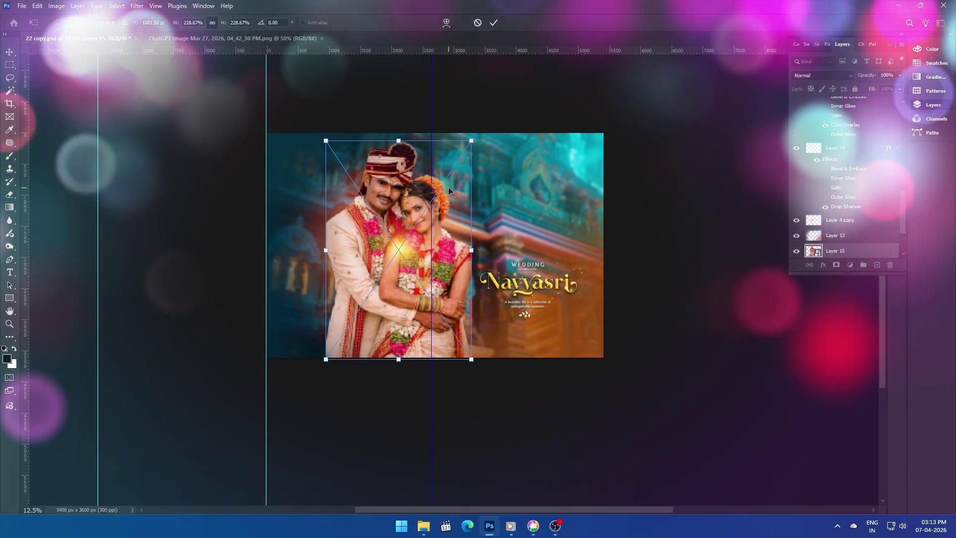
pyautogui.press('Return')
pyautogui.scroll(3, 448, 187)
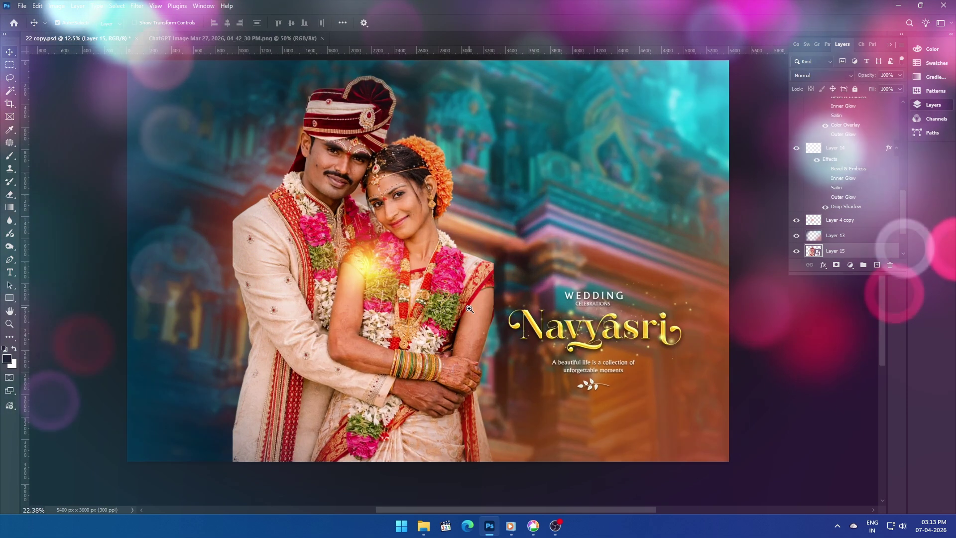
# Move the glow (Layer 4 copy) behind the groom's outer shoulder and enlarge it slightly
pyautogui.rightClick(359, 253)
pyautogui.click(379, 257)
pyautogui.moveTo(359, 264); pyautogui.dragTo(229, 230)
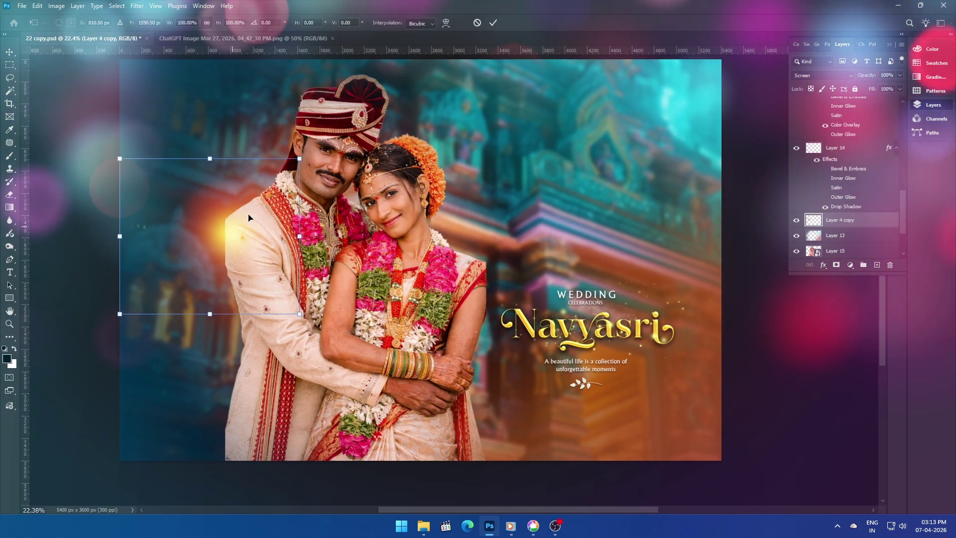
pyautogui.moveTo(299, 159); pyautogui.dragTo(304, 149)
pyautogui.moveTo(284, 179); pyautogui.dragTo(280, 182)
pyautogui.press('Return')
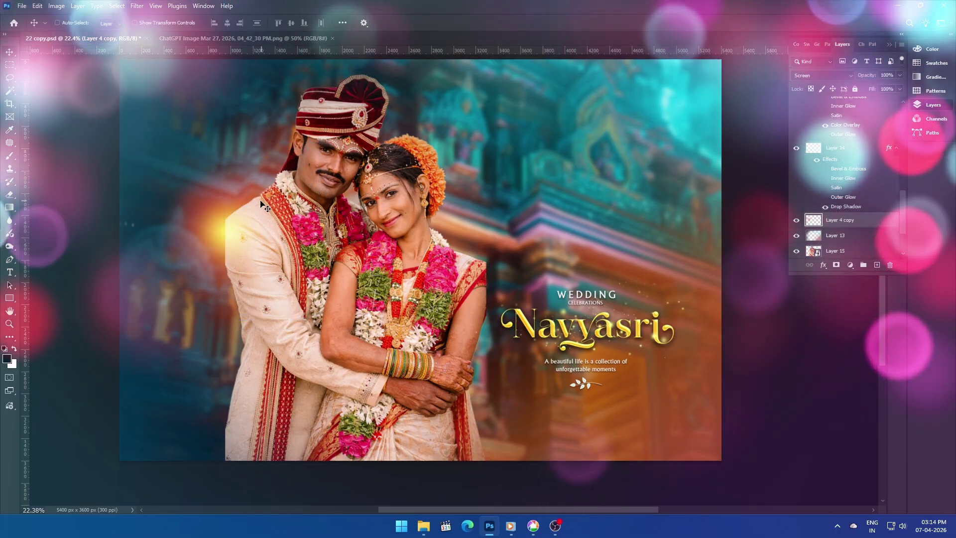
# Duplicate the glow to the bride's outer shoulder and scale the copy to about 126%
pyautogui.moveTo(205, 259); pyautogui.dragTo(473, 305)
pyautogui.hotkey('ctrl', 't')
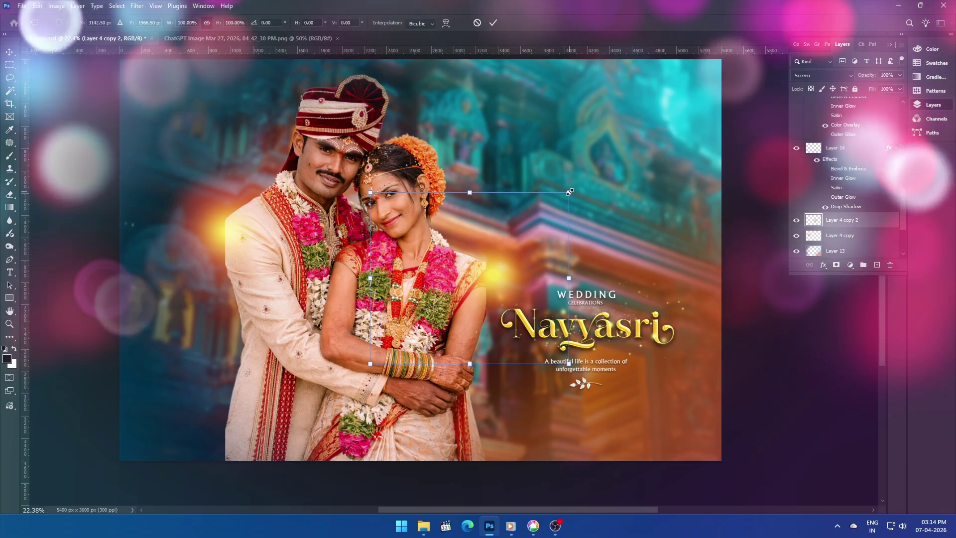
pyautogui.moveTo(569, 192); pyautogui.dragTo(621, 148)
pyautogui.moveTo(539, 237); pyautogui.dragTo(506, 257)
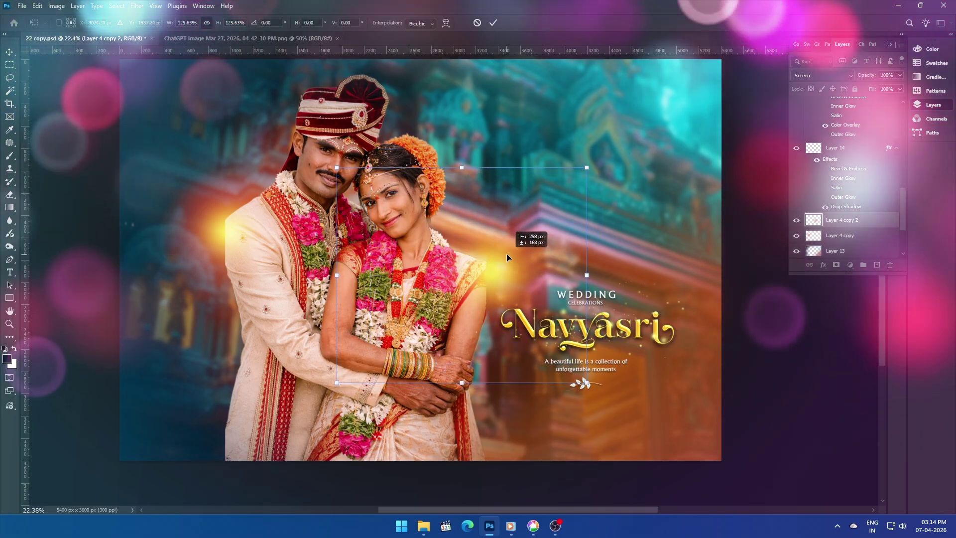
pyautogui.press('Return')
# Rasterize the couple layer (Layer 15) and soften its hard edge at the bride's shoulder with the Eraser
pyautogui.hotkey('ctrl', 'shift', 'alt', 'e')
pyautogui.scroll(5, 509, 312)
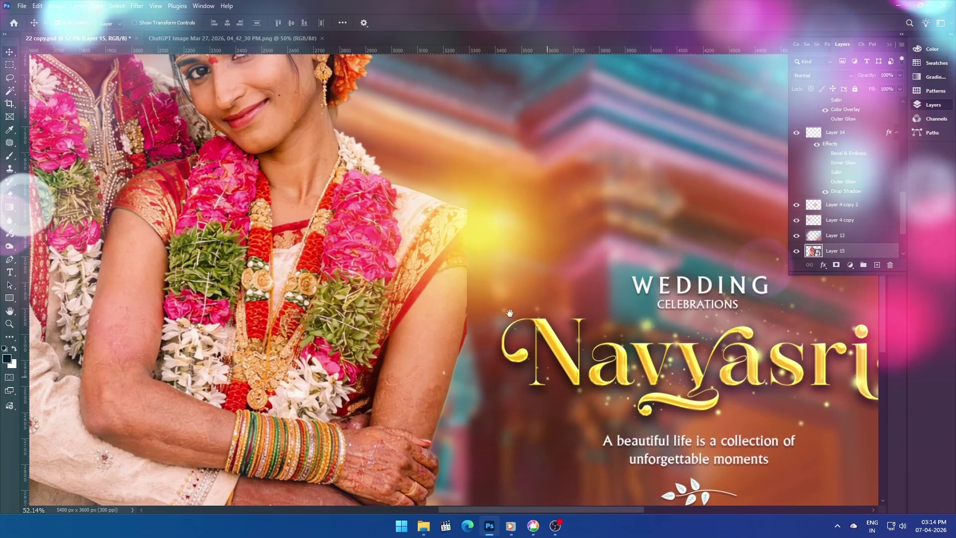
pyautogui.press('e')
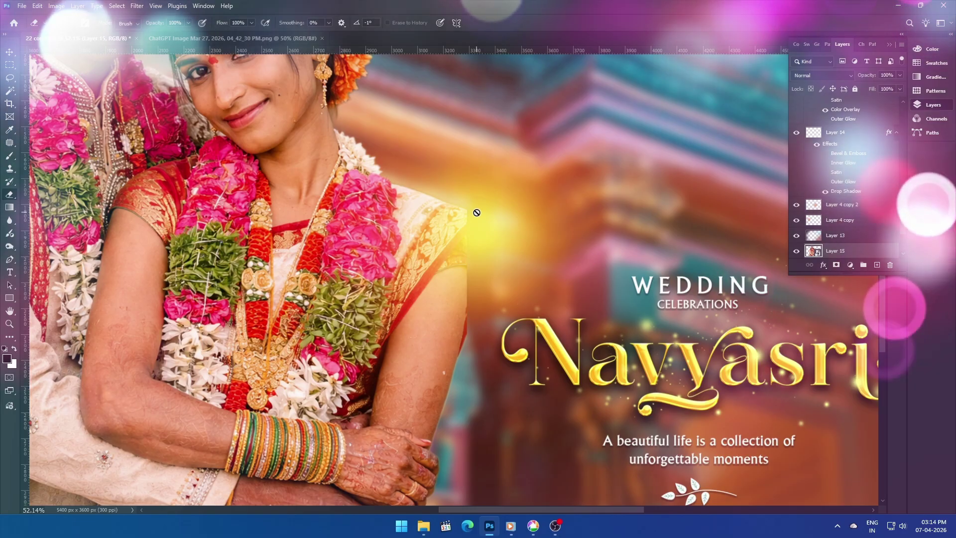
pyautogui.rightClick(848, 250)
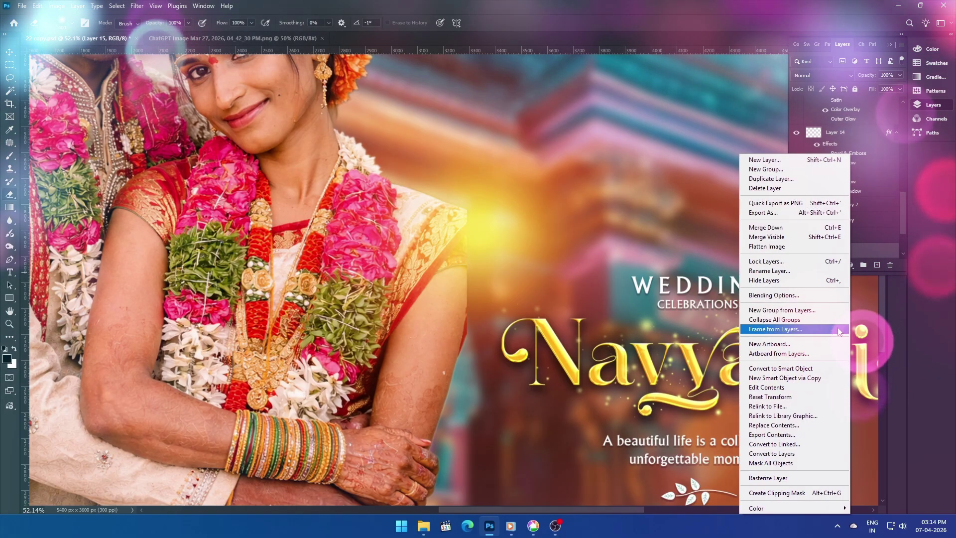
pyautogui.click(767, 477)
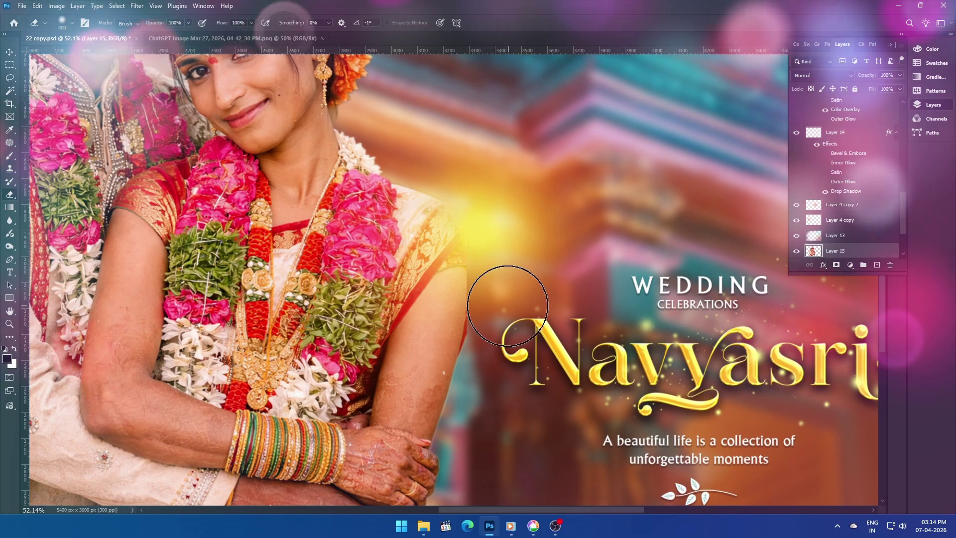
pyautogui.rightClick(437, 197)
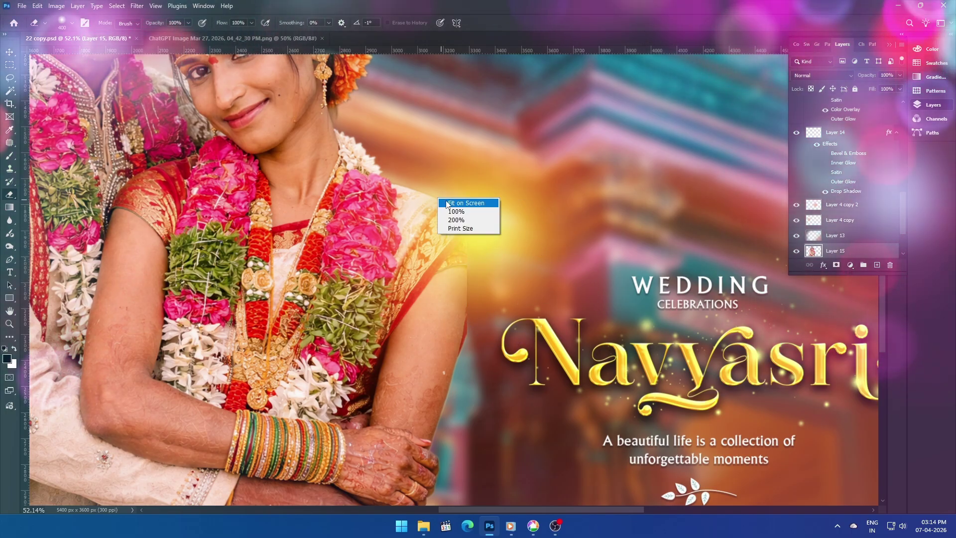
pyautogui.click(455, 202)
# Enlarge the glow at the bride's shoulder (Layer 4 copy 2) further, keeping it centred on the same spot
pyautogui.press('v')
pyautogui.rightClick(537, 288)
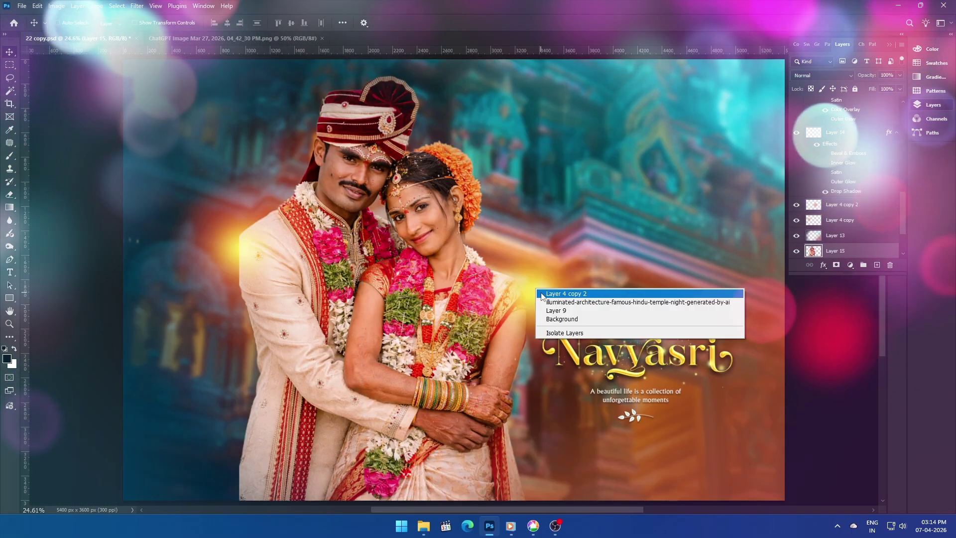
pyautogui.click(535, 295)
pyautogui.hotkey('ctrl', 't')
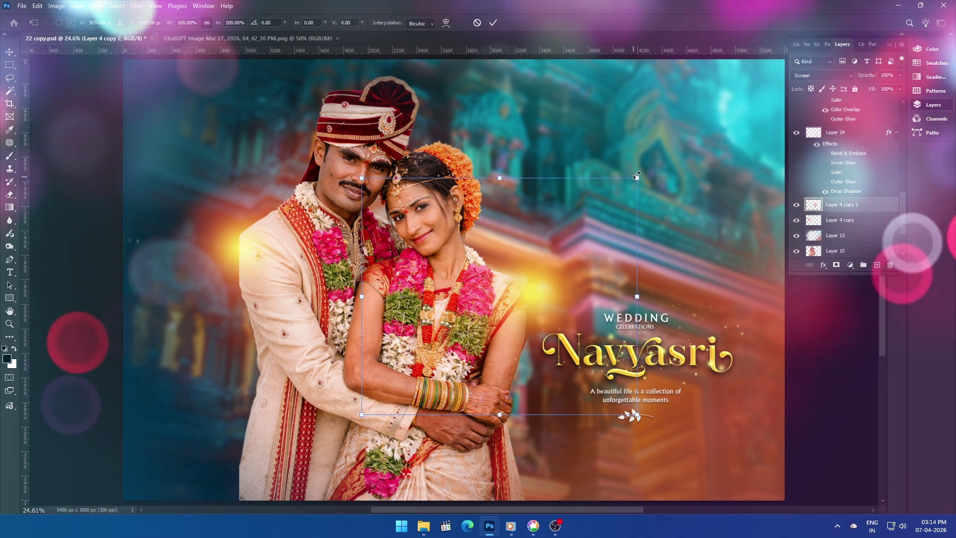
pyautogui.moveTo(636, 175); pyautogui.dragTo(700, 123)
pyautogui.moveTo(593, 222); pyautogui.dragTo(552, 258)
pyautogui.press('Return')
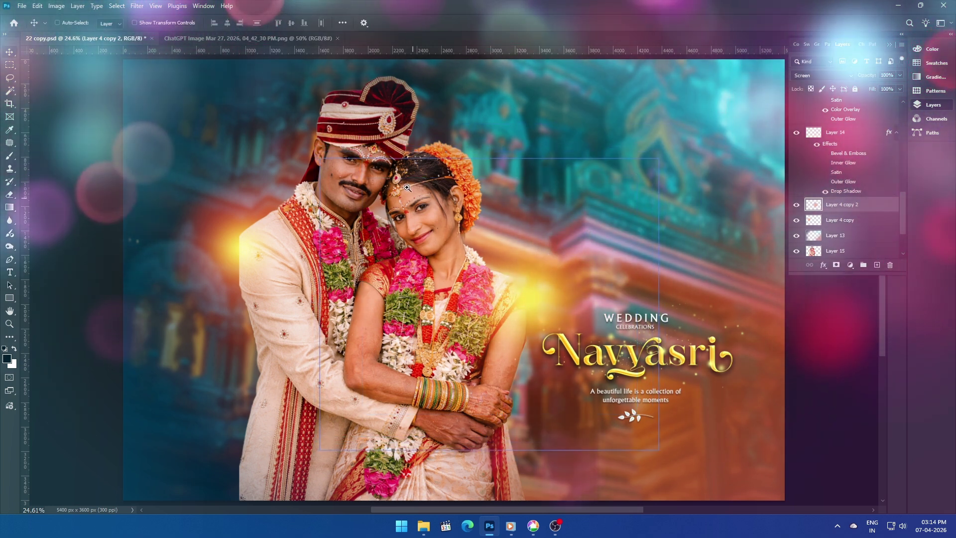
# Retouch the small spots and blemishes on the groom's cheeks on Layer 15 with the Patch tool
pyautogui.scroll(5, 407, 187)
pyautogui.rightClick(256, 255)
pyautogui.click(268, 258)
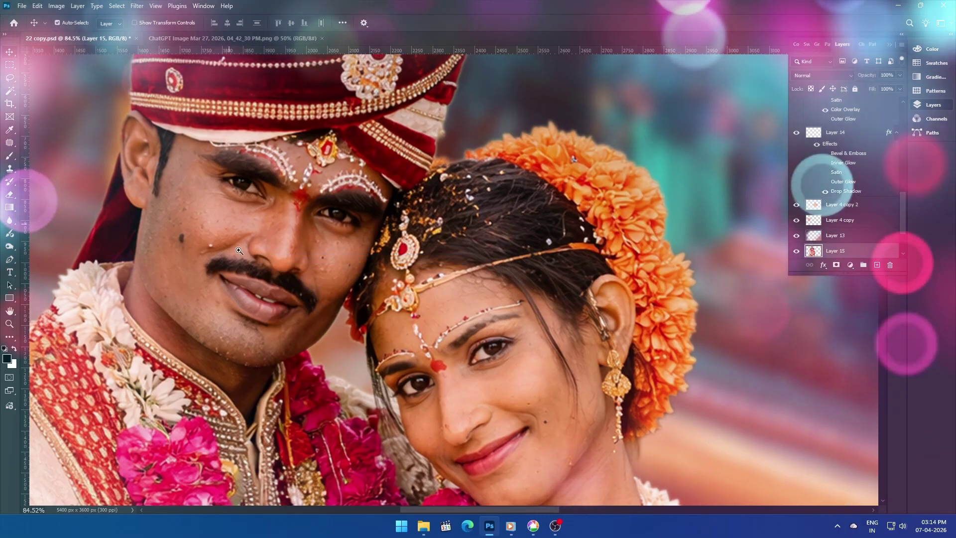
pyautogui.scroll(4, 239, 250)
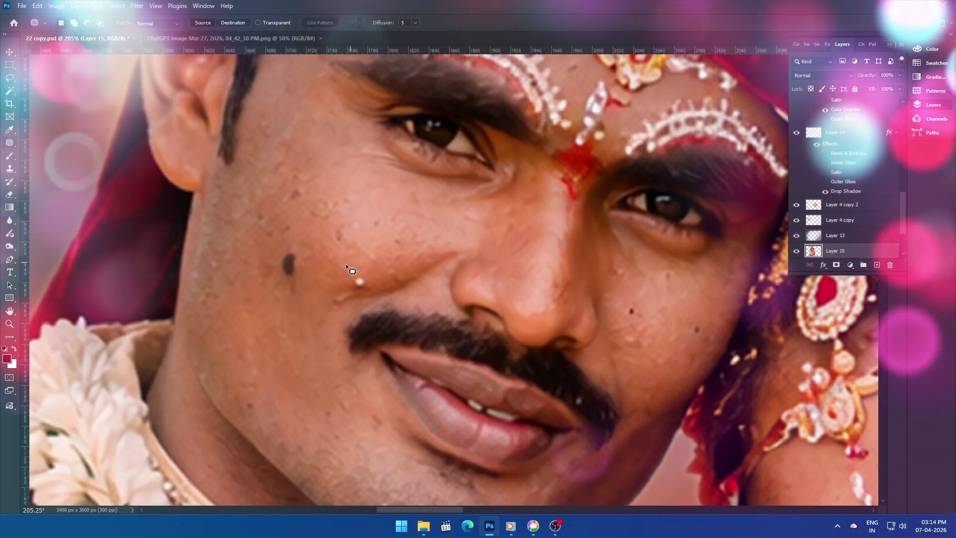
pyautogui.moveTo(346, 264)
pyautogui.mouseDown()
pyautogui.moveTo(355, 284)
pyautogui.moveTo(366, 269)
pyautogui.moveTo(354, 290)
pyautogui.moveTo(354, 264)
pyautogui.mouseUp()
pyautogui.moveTo(354, 282); pyautogui.dragTo(341, 246)
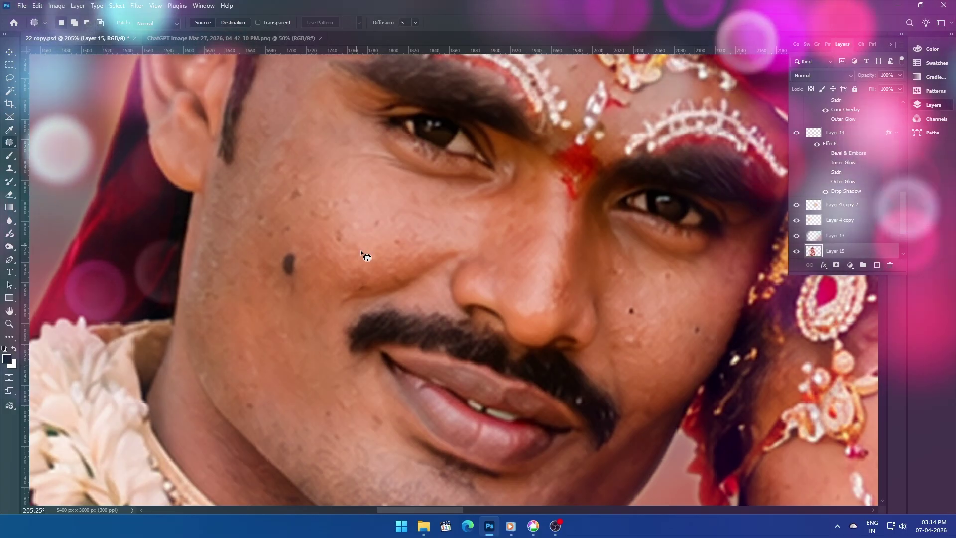
pyautogui.moveTo(362, 253); pyautogui.dragTo(235, 240)
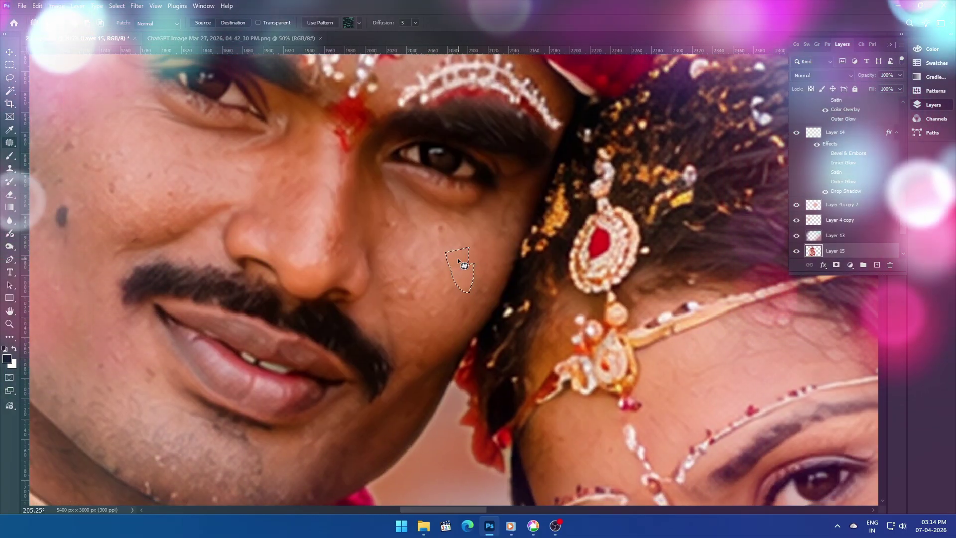
pyautogui.click(423, 248)
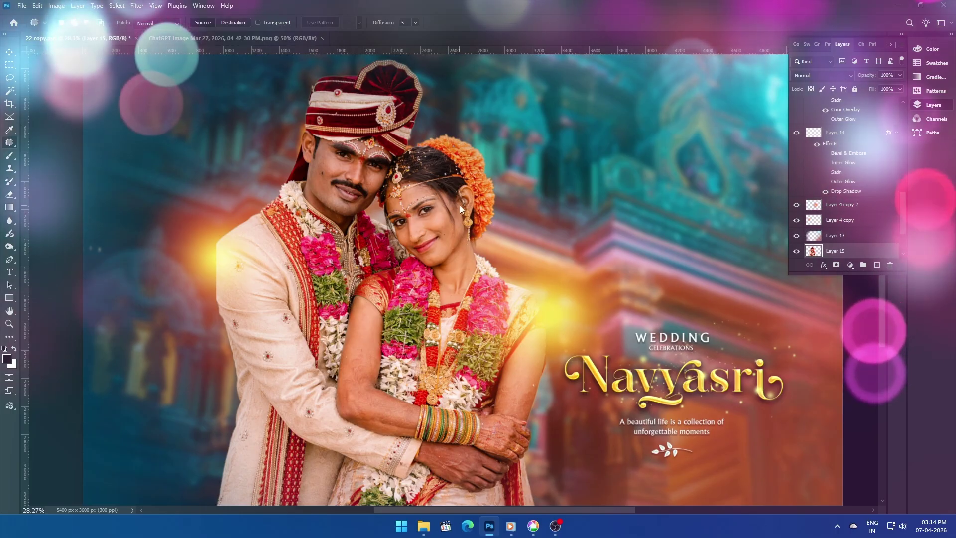
# Adjust the couple layer's tones with a slight Curves change and Levels inputs of 11, 1.06 and 248
pyautogui.hotkey('ctrl', 'm')
pyautogui.moveTo(690, 344); pyautogui.dragTo(690, 348)
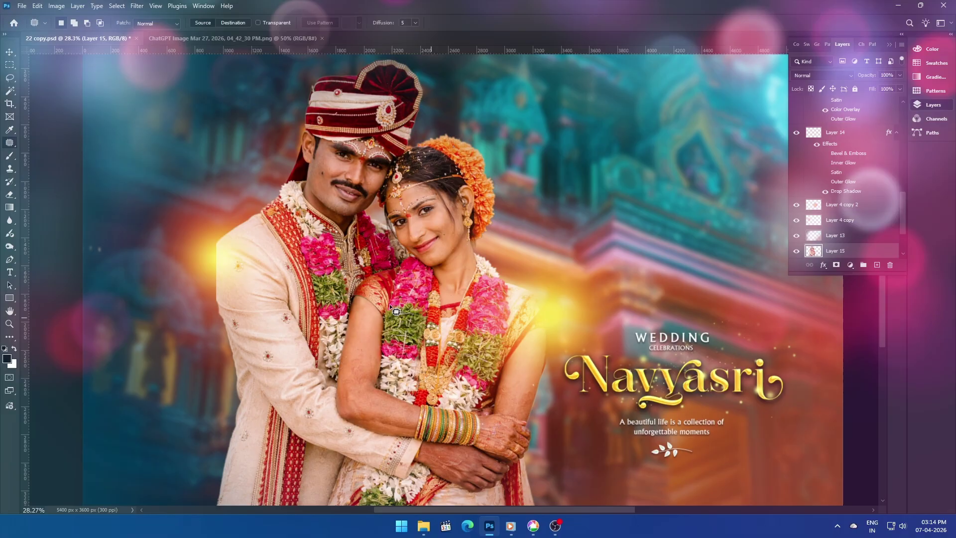
pyautogui.hotkey('ctrl', 'l')
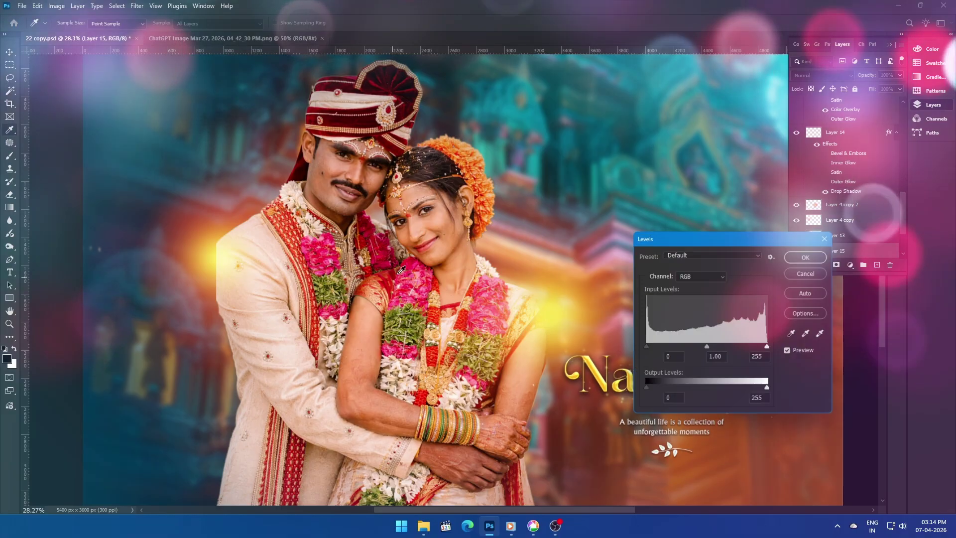
pyautogui.moveTo(706, 348); pyautogui.dragTo(703, 347)
pyautogui.moveTo(642, 348); pyautogui.dragTo(649, 347)
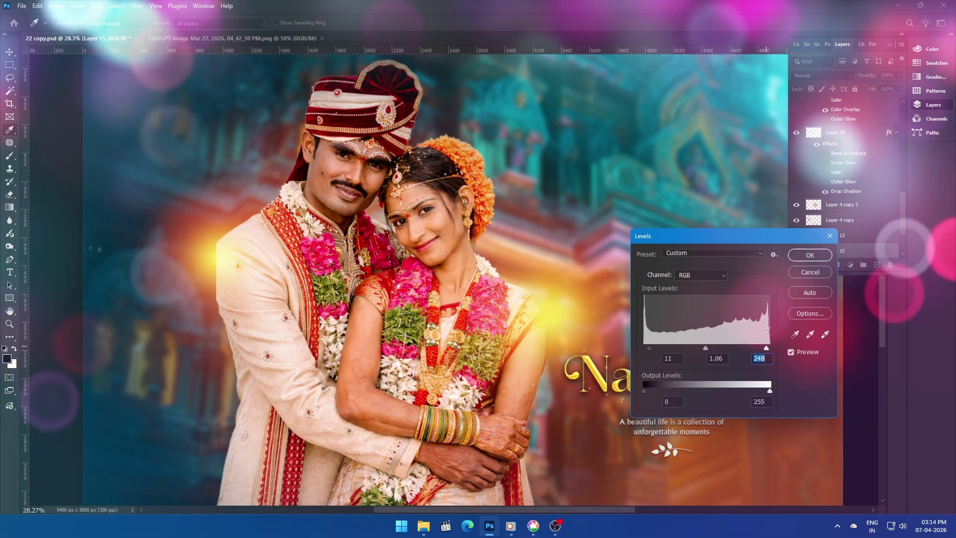
pyautogui.click(796, 254)
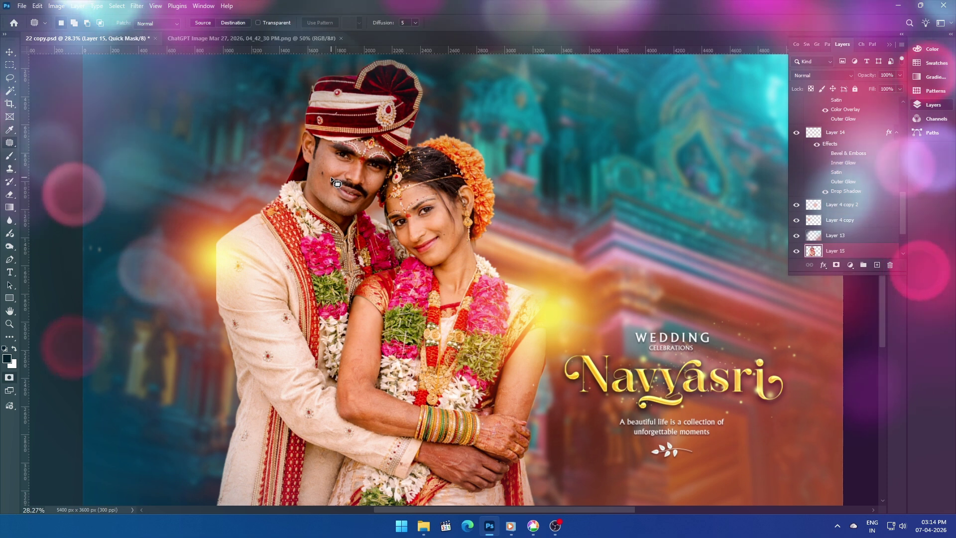
# Paint a quick mask over the groom's face and turn it into a feathered selection
pyautogui.press('b')
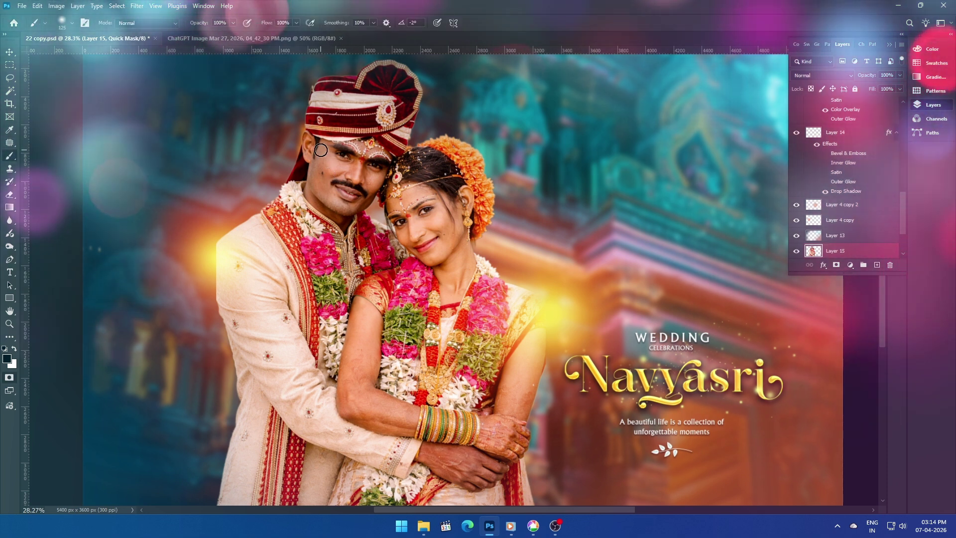
pyautogui.moveTo(326, 206); pyautogui.dragTo(369, 149)
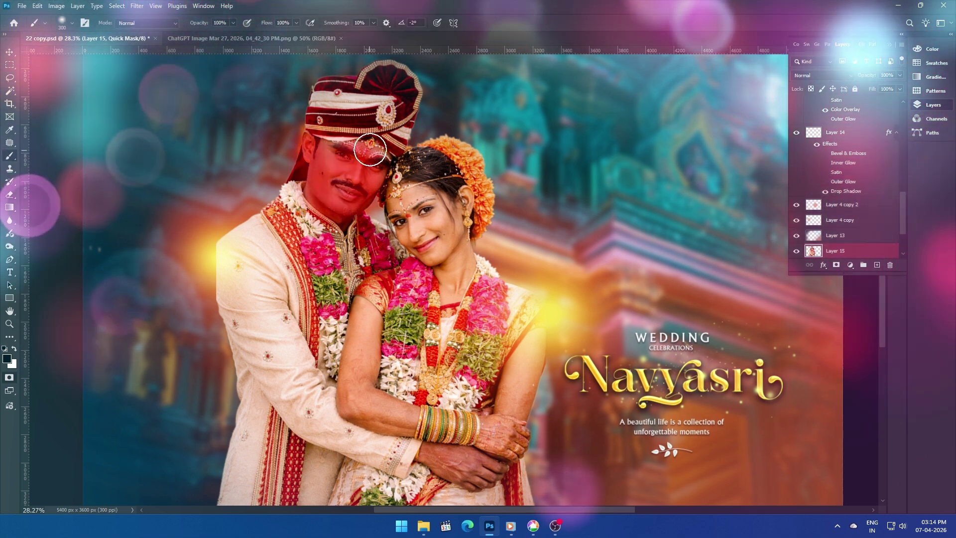
pyautogui.press('q')
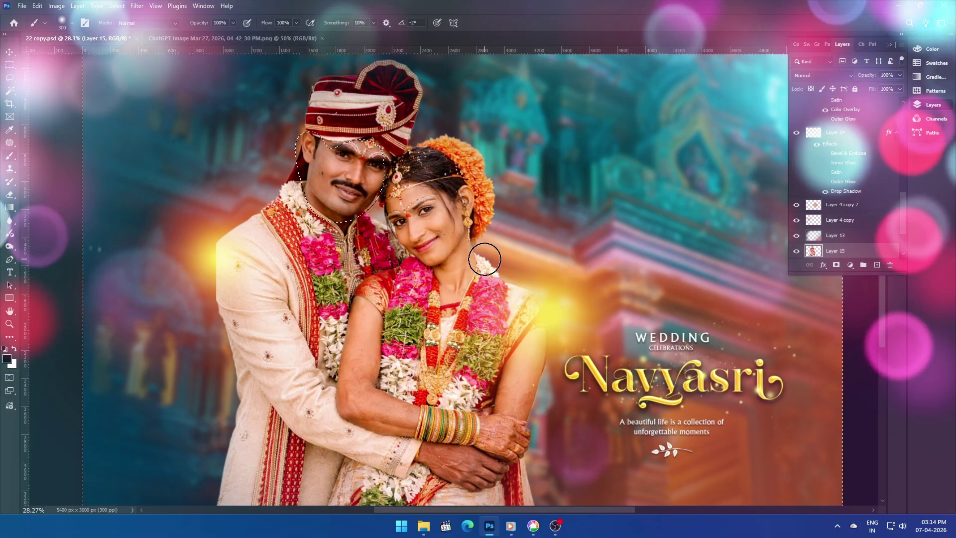
pyautogui.hotkey('shift', 'F6')
pyautogui.press('Return')
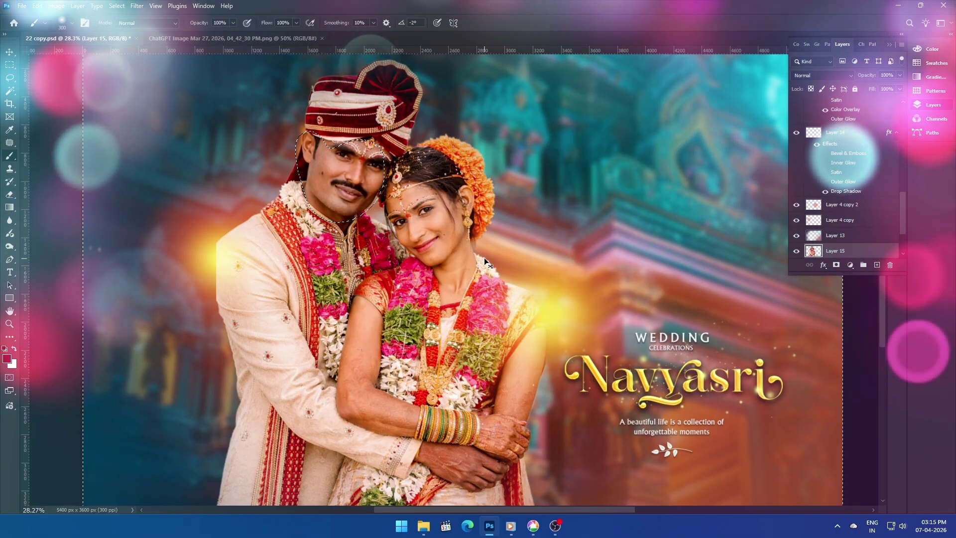
# Brighten the groom's face using Levels with midtones at 1.11 and the white input at 243
pyautogui.hotkey('ctrl', 'l')
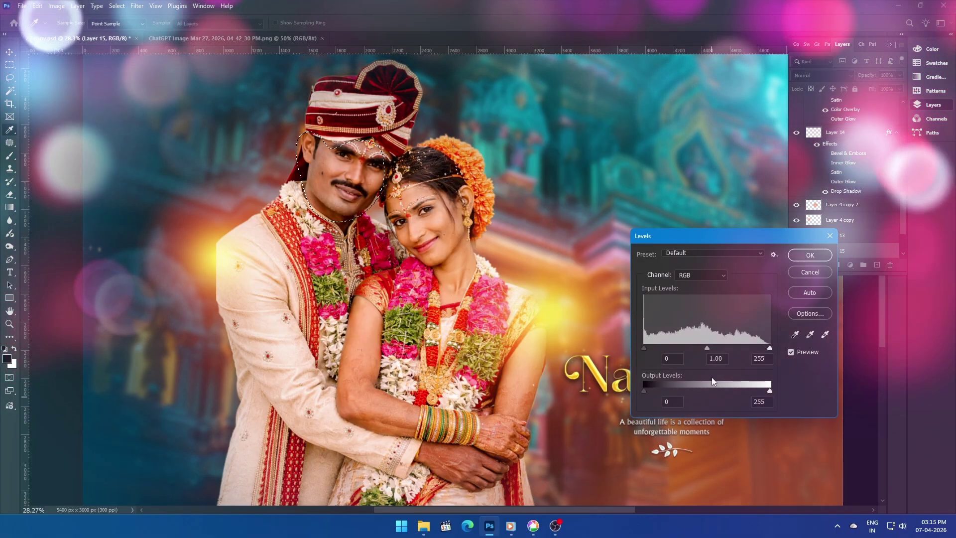
pyautogui.moveTo(707, 348); pyautogui.dragTo(701, 347)
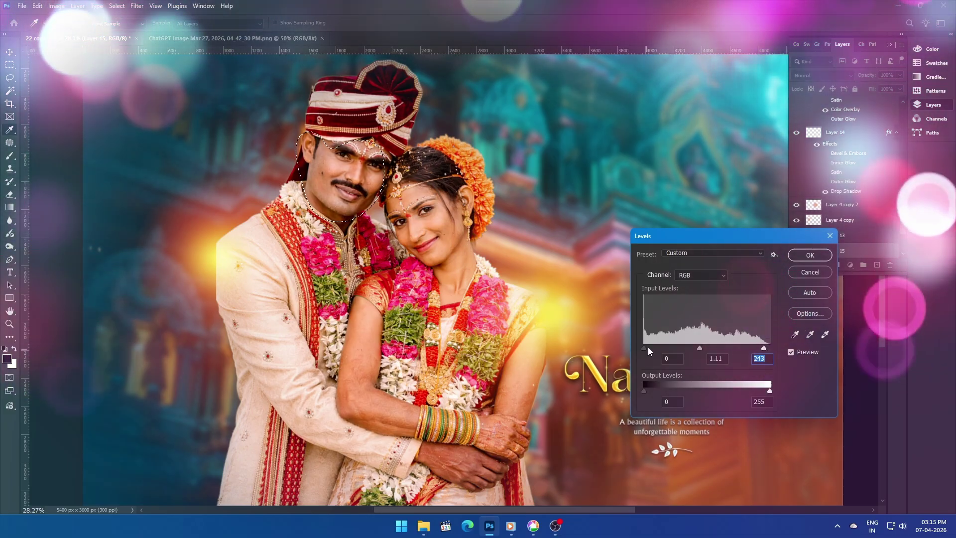
pyautogui.press('Return')
pyautogui.press('b')
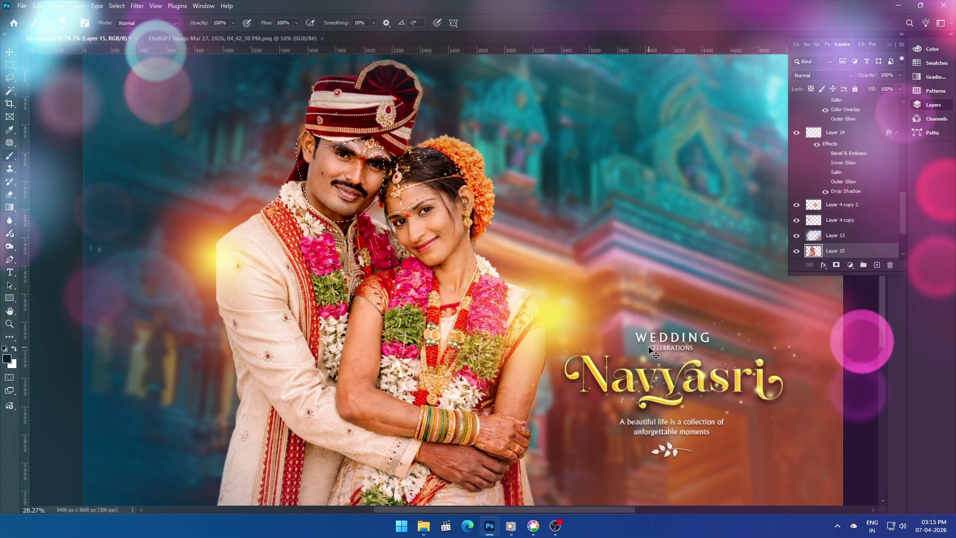
# Apply a Curves adjustment to the selected area of the groom's face and clear the selection
pyautogui.hotkey('ctrl', 'm')
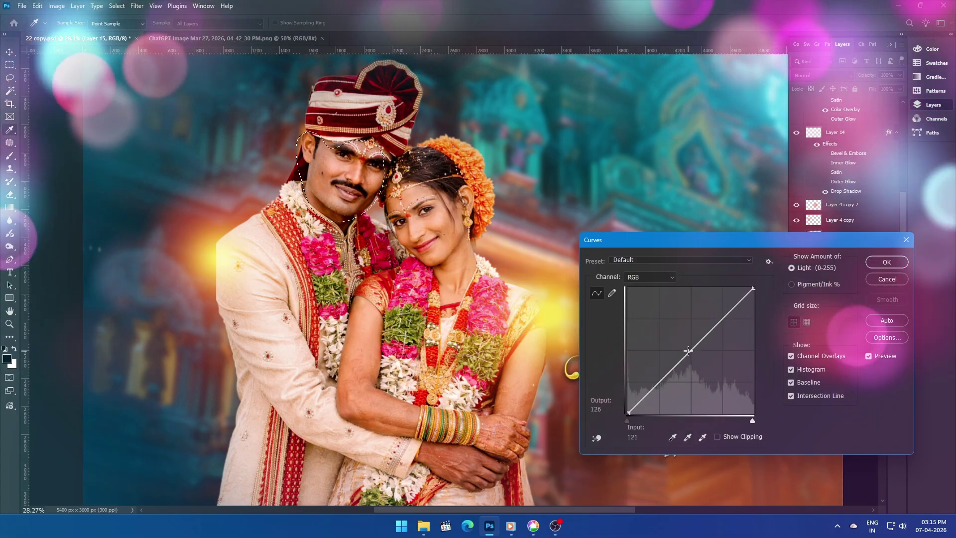
pyautogui.press('Return')
pyautogui.hotkey('ctrl', 'd')
# Fade the last edit on the couple layer
pyautogui.press('b')
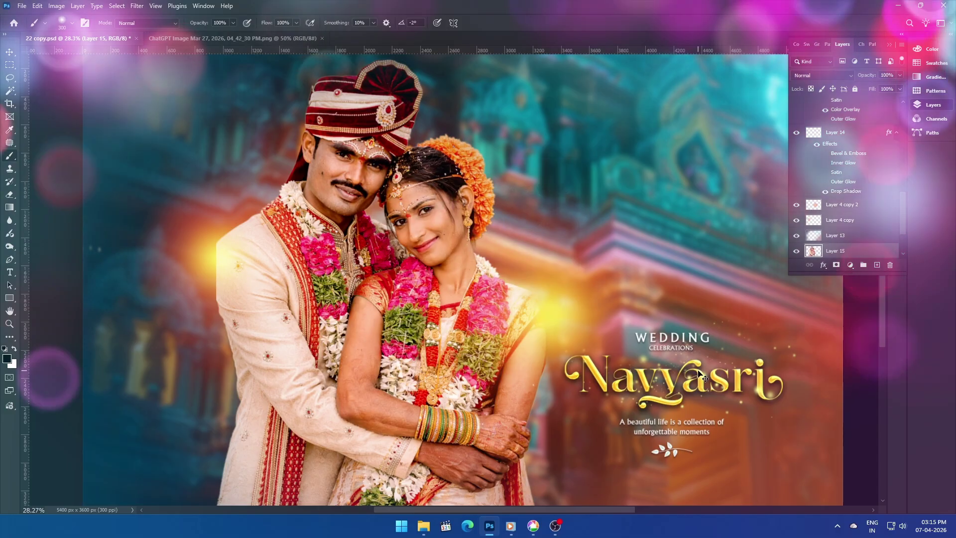
pyautogui.hotkey('ctrl', 'shift', 'f')
pyautogui.click(528, 160)
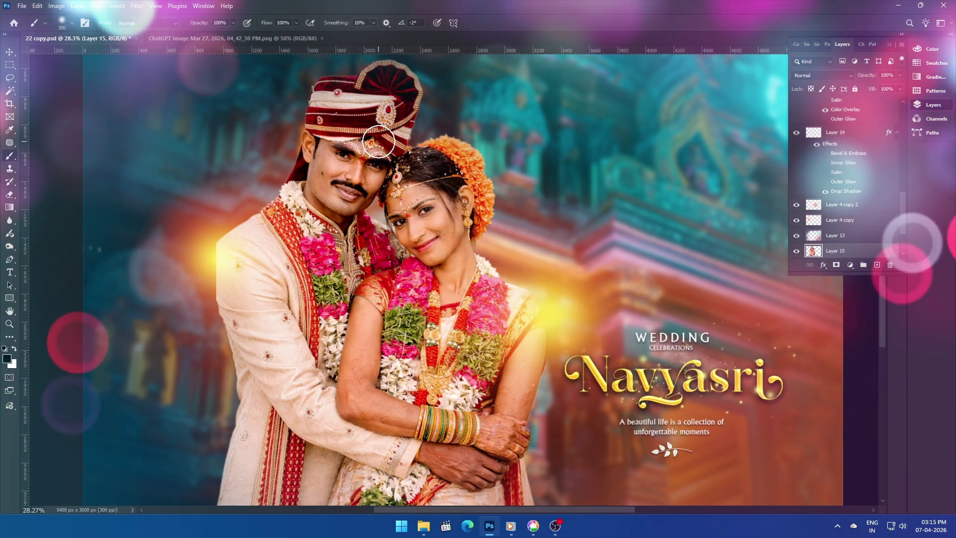
pyautogui.press('o')
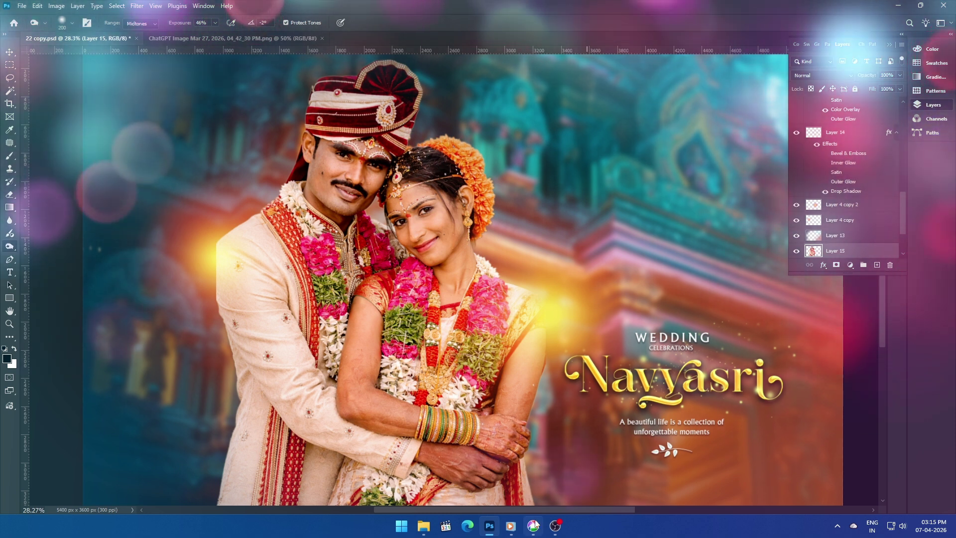
pyautogui.press('v')
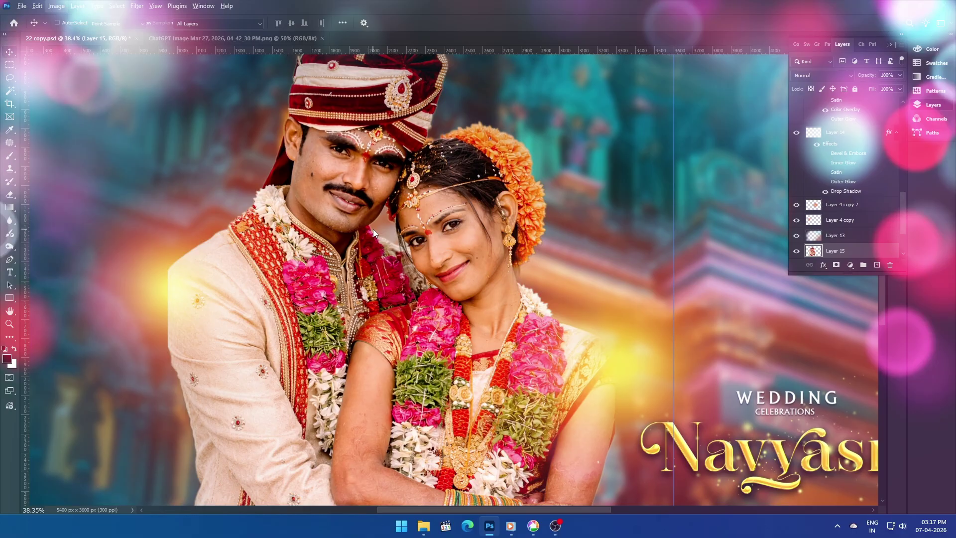
# Apply a Cooling Filter (LBB) photo filter at 31% density to the couple layer and fade it to 10%
pyautogui.hotkey('shift', 'F5')
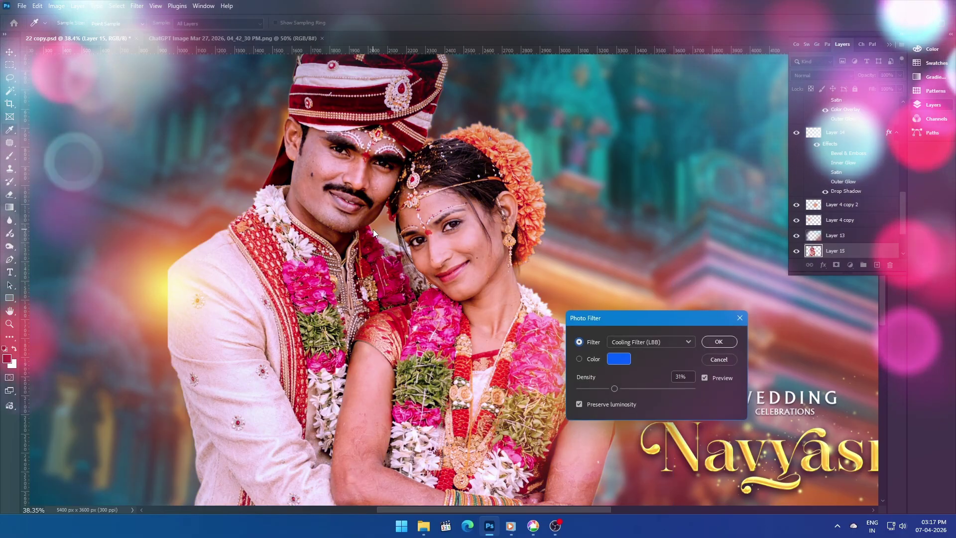
pyautogui.press('Return')
pyautogui.hotkey('ctrl', 'shift', 'f')
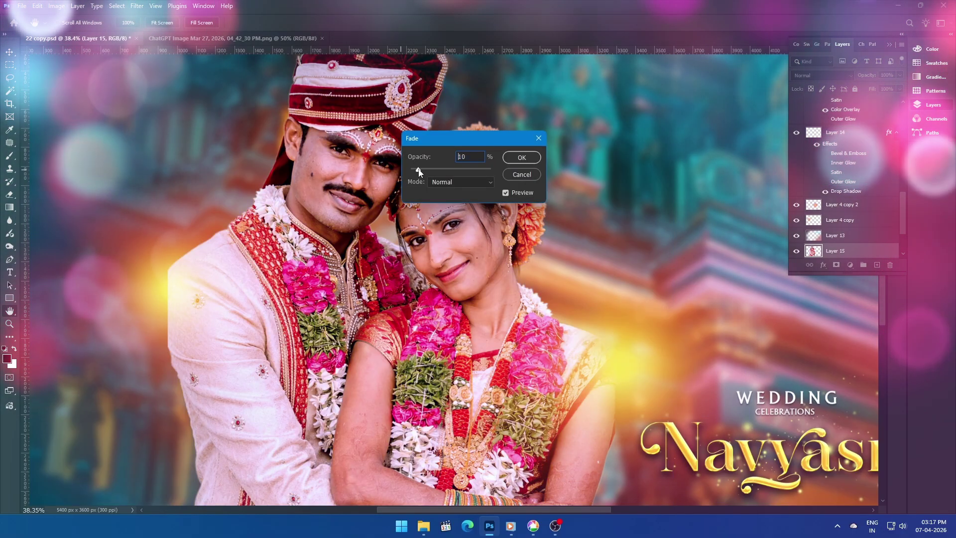
pyautogui.click(522, 157)
# Select the facial skin of the groom and the bride with the Magic Wand at a tolerance of 50
pyautogui.scroll(5, 266, 255)
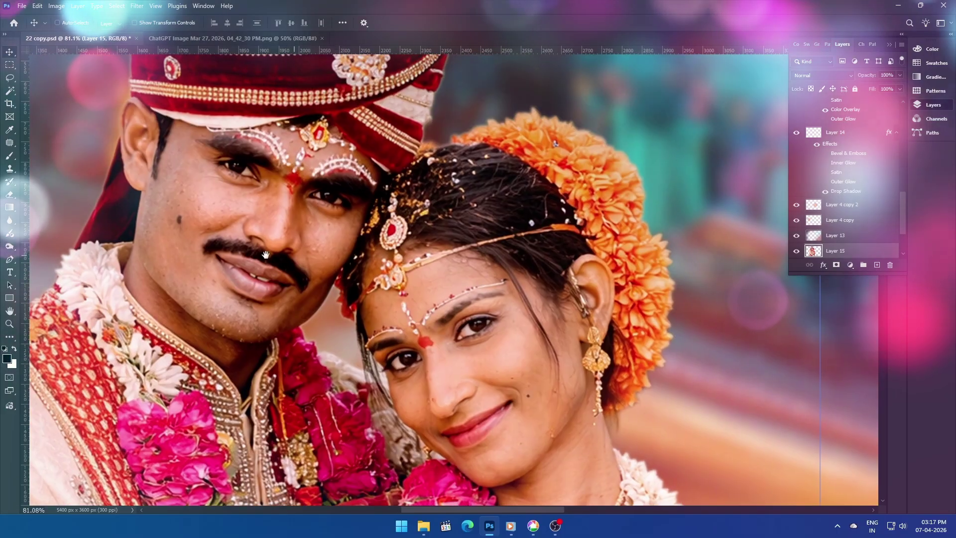
pyautogui.click(244, 330)
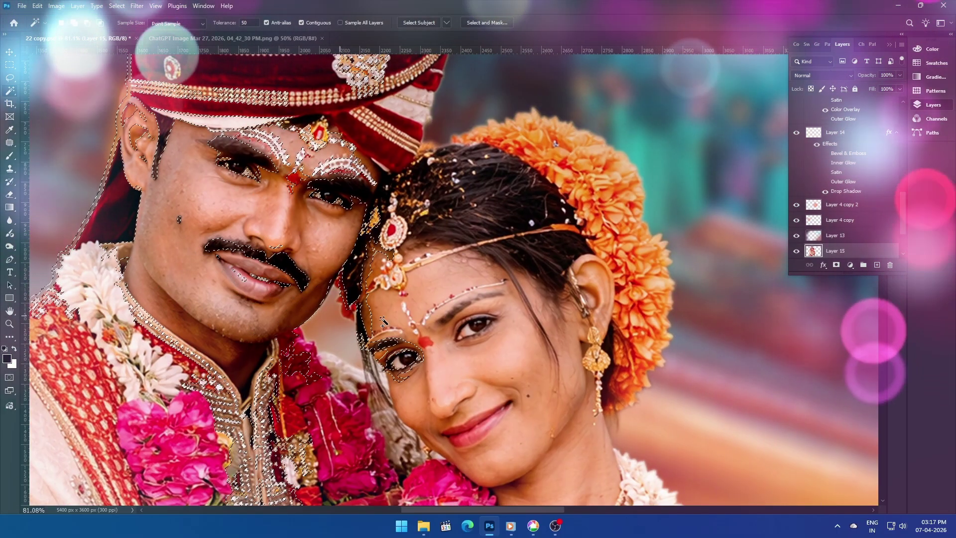
pyautogui.keyDown('shift'); pyautogui.click(438, 291); pyautogui.keyUp('shift')
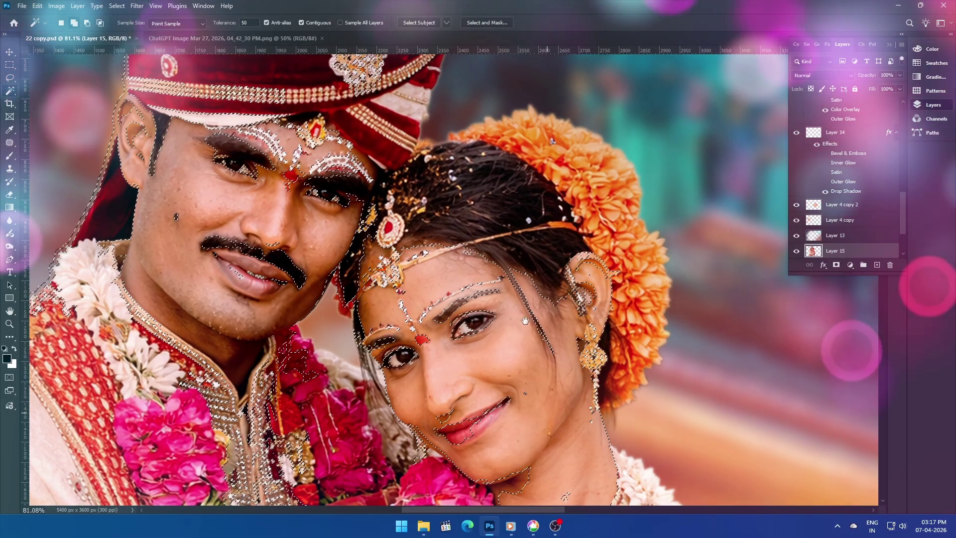
pyautogui.moveTo(526, 490); pyautogui.dragTo(481, 280)
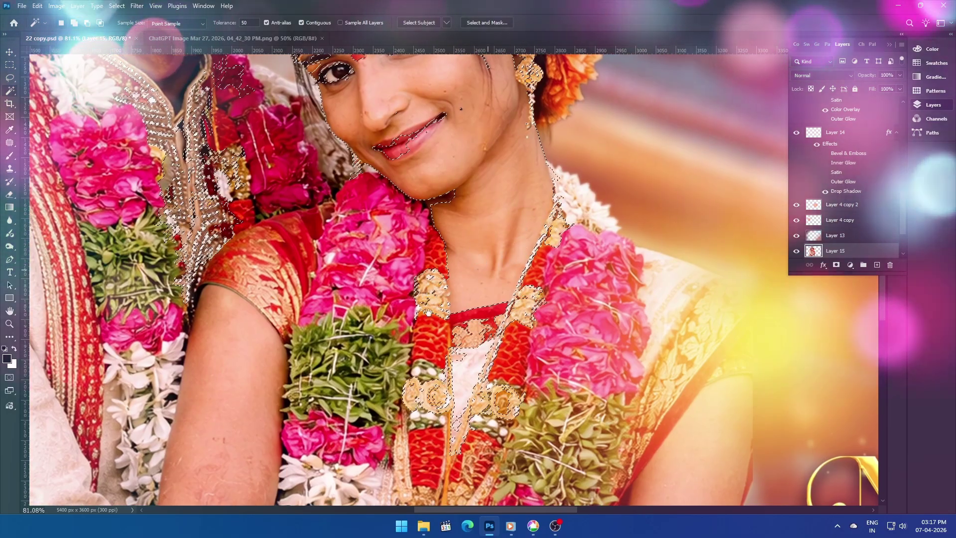
# Extend the skin selection to the bride's arms and to both of the couple's clasped hands
pyautogui.scroll(-5, 428, 312)
pyautogui.moveTo(212, 299); pyautogui.dragTo(244, 273)
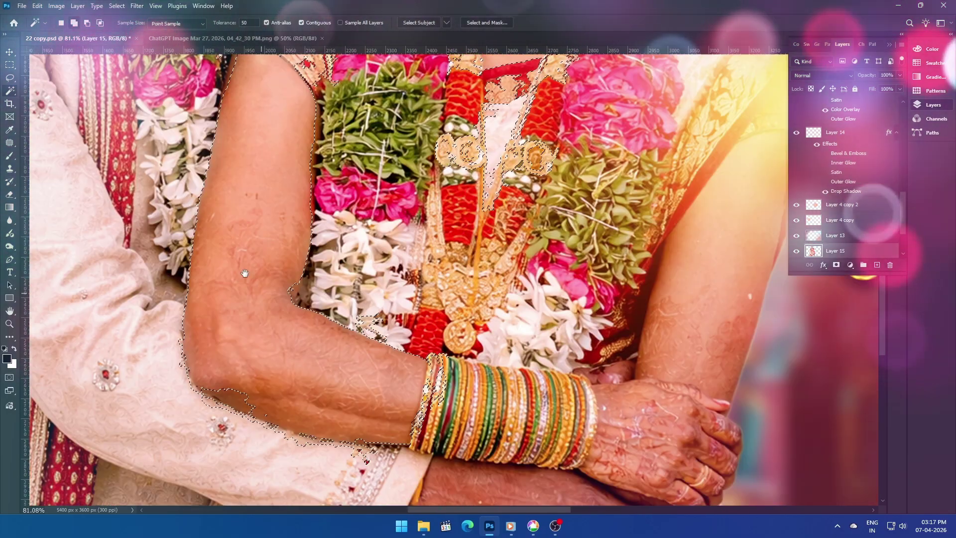
pyautogui.scroll(-2, 451, 392)
pyautogui.hscroll(1, 451, 391)
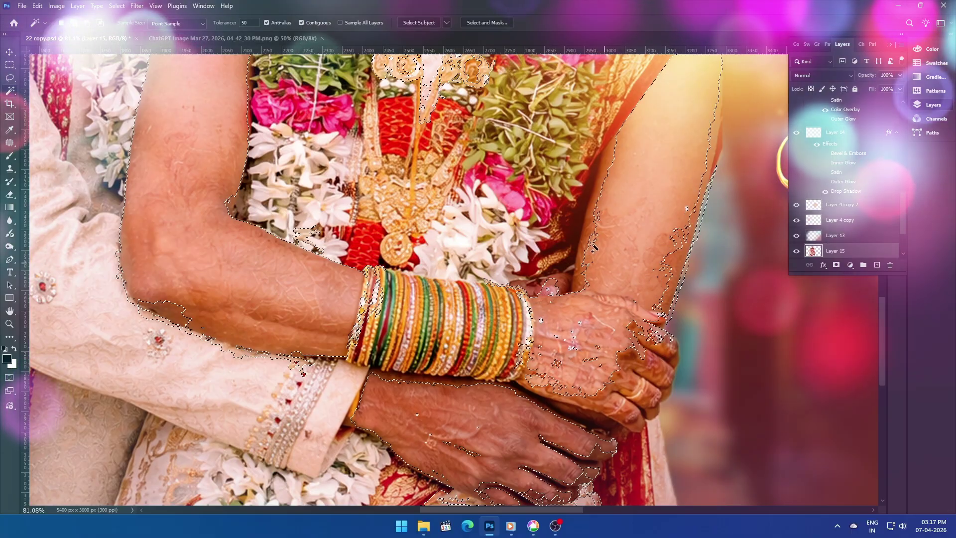
pyautogui.rightClick(500, 182)
pyautogui.click(529, 187)
pyautogui.scroll(6, 395, 182)
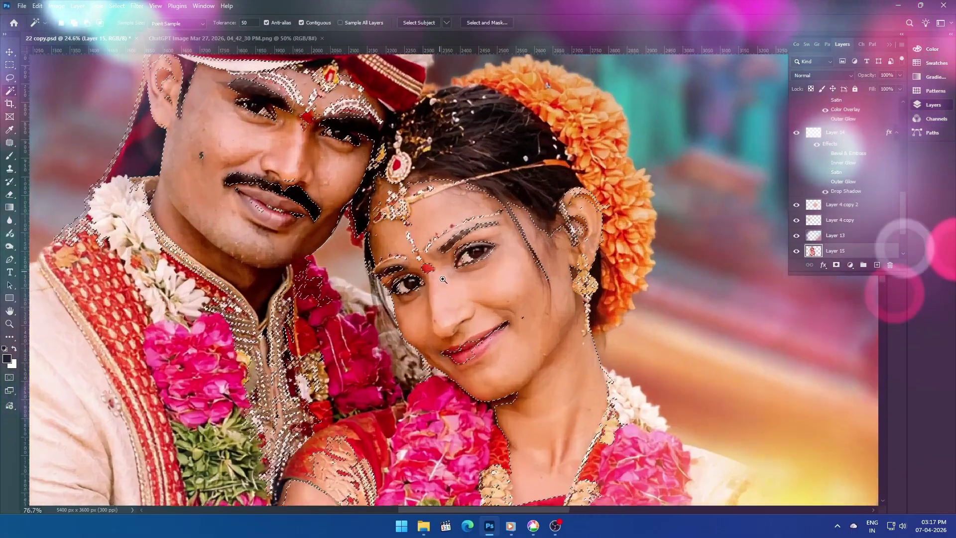
pyautogui.moveTo(370, 212); pyautogui.dragTo(371, 127)
pyautogui.scroll(-6, 371, 128)
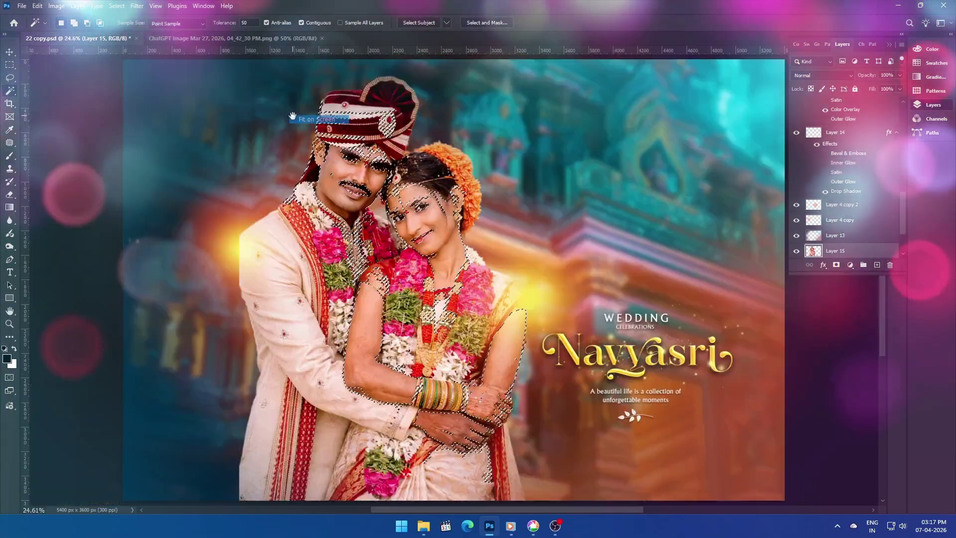
pyautogui.scroll(2, 303, 239)
# Trim the skin selection around the groom's garland, collar and mouth with the Lasso tool
pyautogui.press('l')
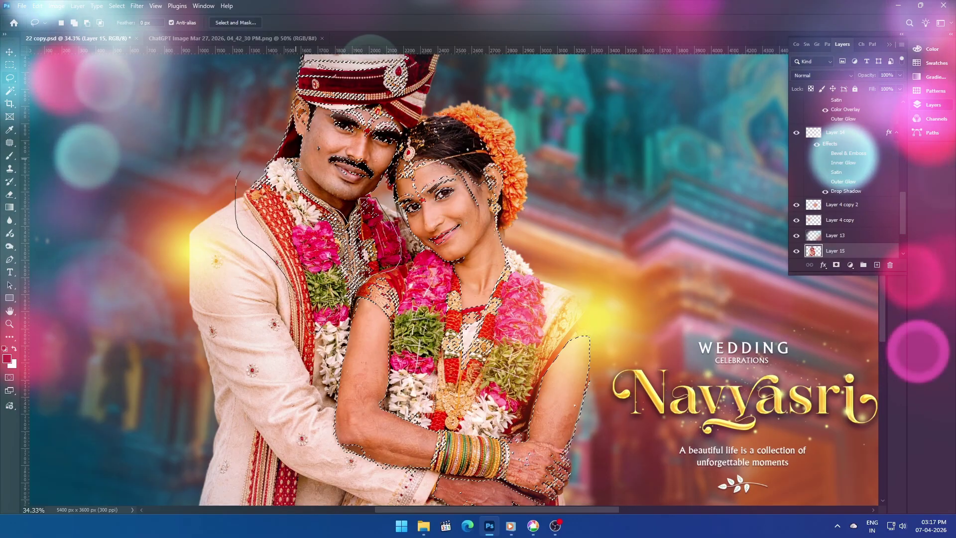
pyautogui.moveTo(235, 187); pyautogui.dragTo(362, 190)
pyautogui.moveTo(356, 131); pyautogui.dragTo(412, 231)
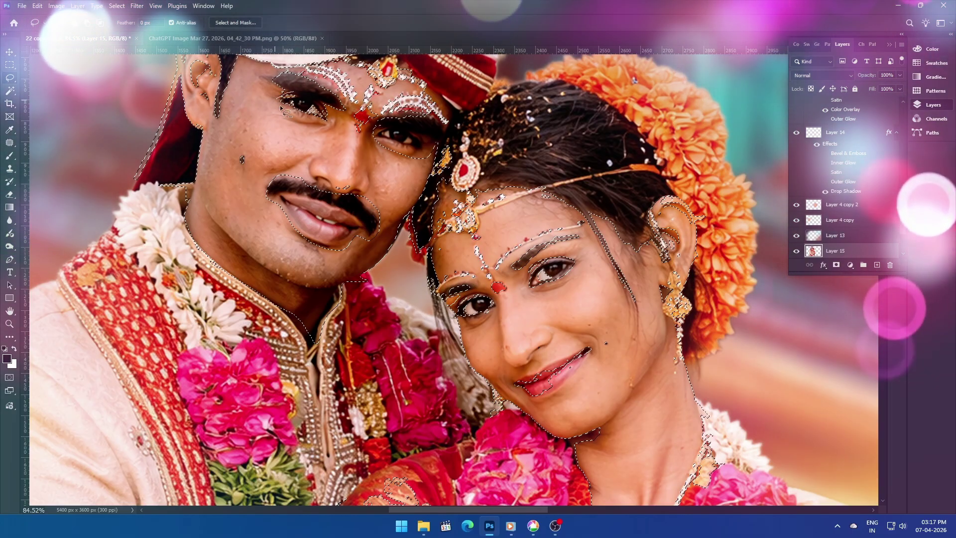
# Exclude the groom's eyes and the bride's eyes and lips from the skin selection with the Lasso tool
pyautogui.moveTo(337, 106); pyautogui.dragTo(326, 189)
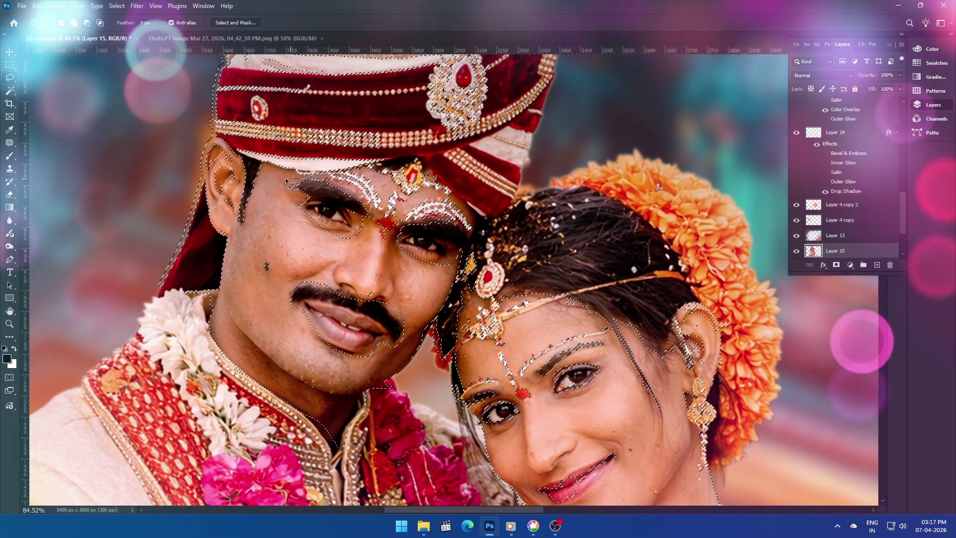
pyautogui.moveTo(373, 230); pyautogui.dragTo(351, 197)
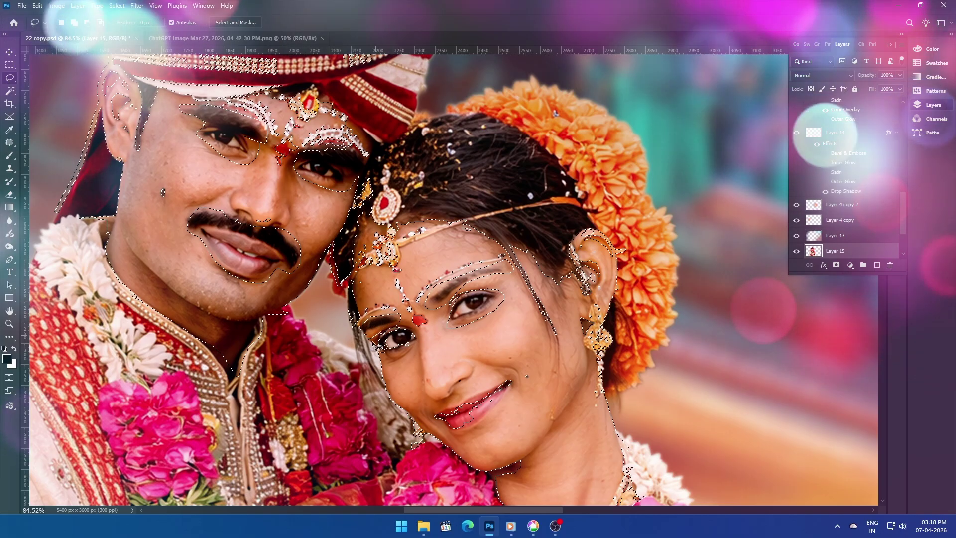
pyautogui.scroll(-3, 459, 328)
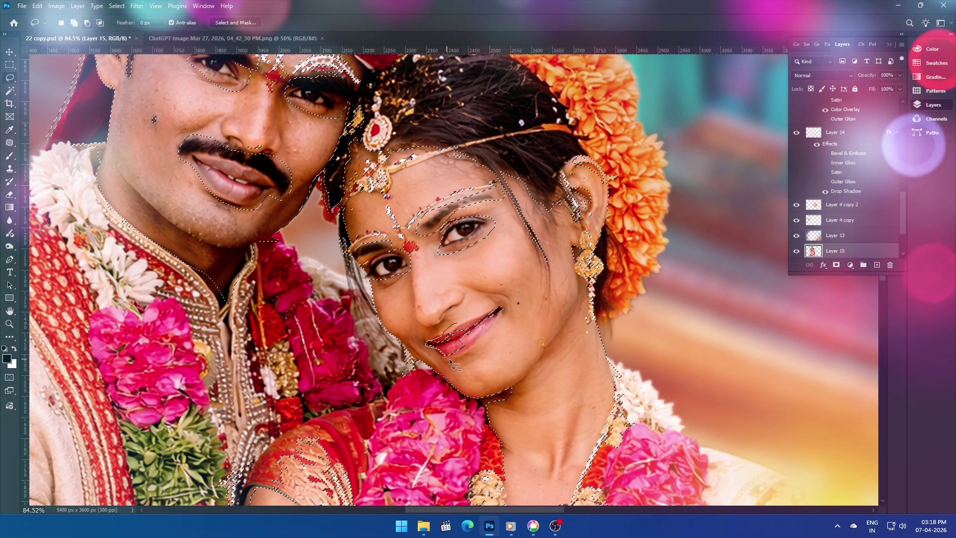
pyautogui.moveTo(508, 309); pyautogui.dragTo(428, 343)
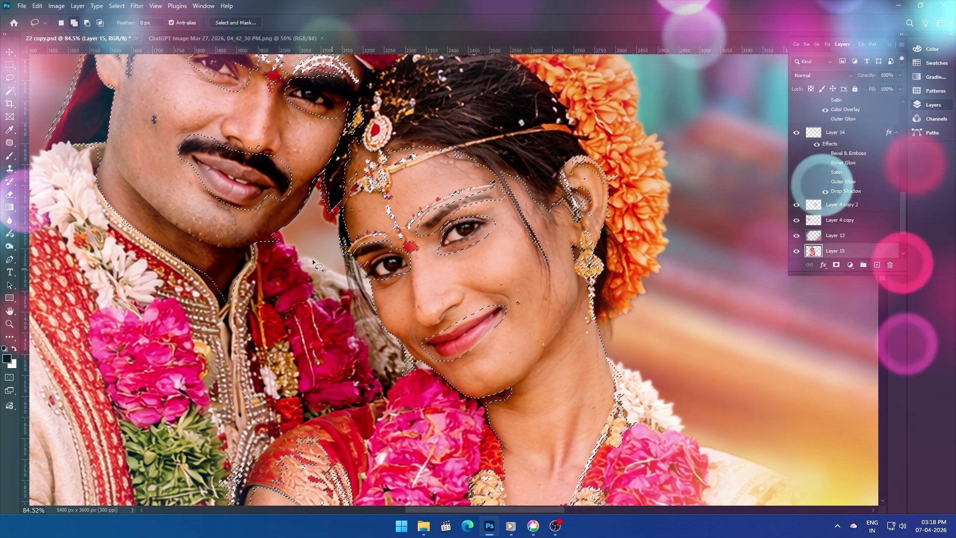
# Feather the skin selection by 4 pixels and open the Neat Image Reduce Noise v8 filter on it
pyautogui.hotkey('shift', 'F6')
pyautogui.press('Return')
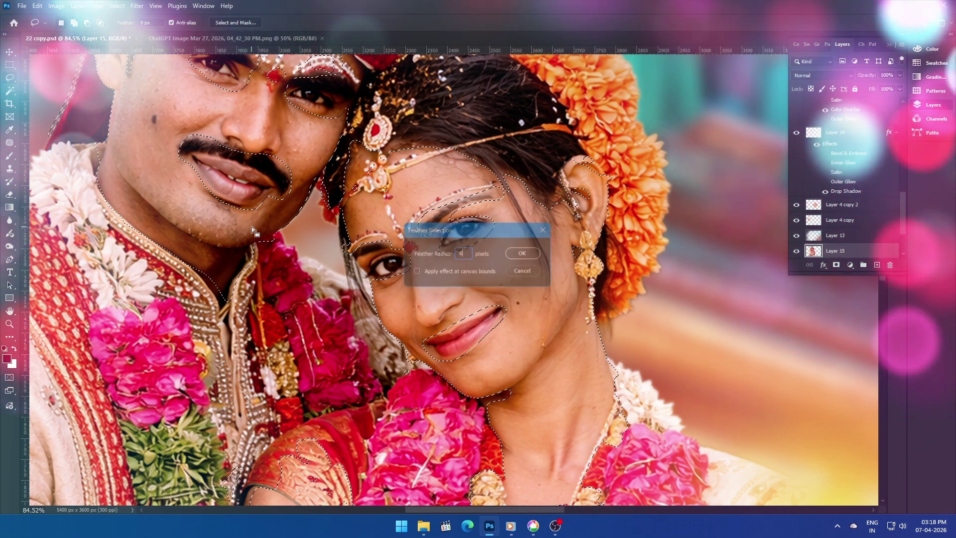
pyautogui.hotkey('alt', 't')
pyautogui.press('Up')
pyautogui.press('Up')
pyautogui.press('Up')
pyautogui.press('Right')
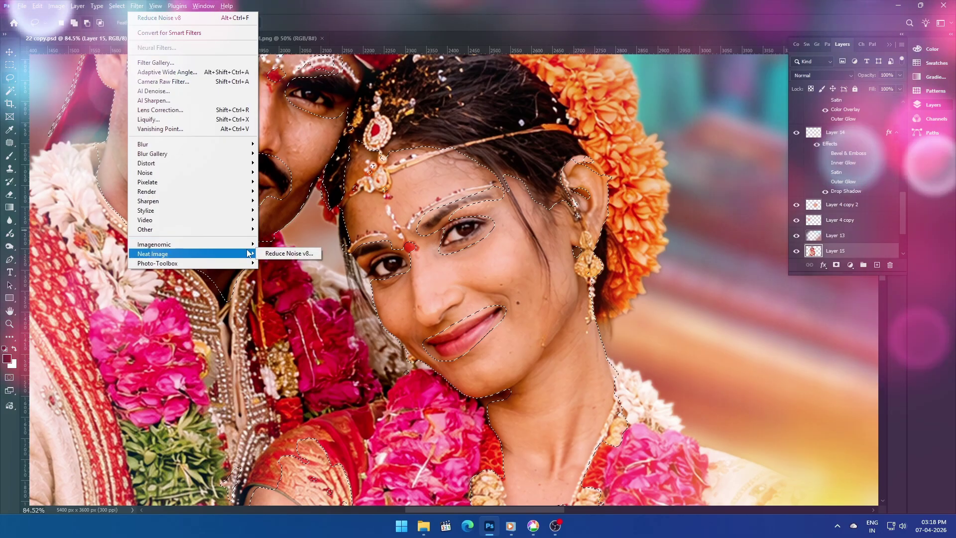
pyautogui.press('Down')
pyautogui.press('Return')
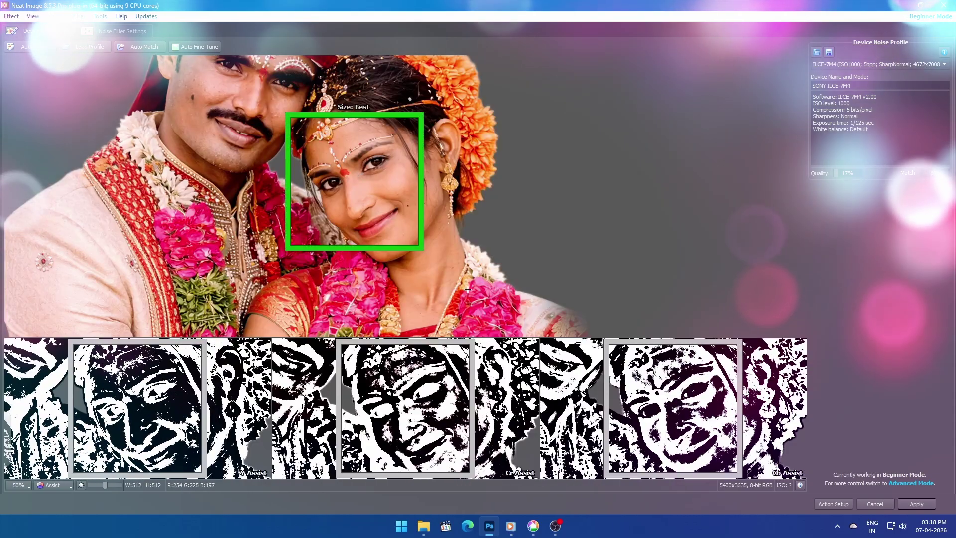
# Build an automatic noise profile from the bride's face and apply the noise reduction with the noise level at -90%
pyautogui.click(30, 49)
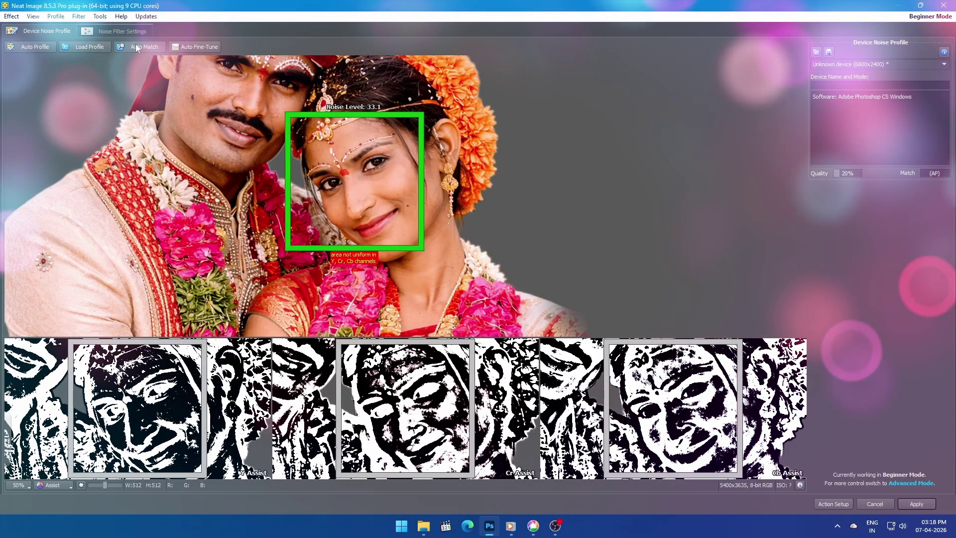
pyautogui.click(139, 32)
pyautogui.scroll(1, 389, 152)
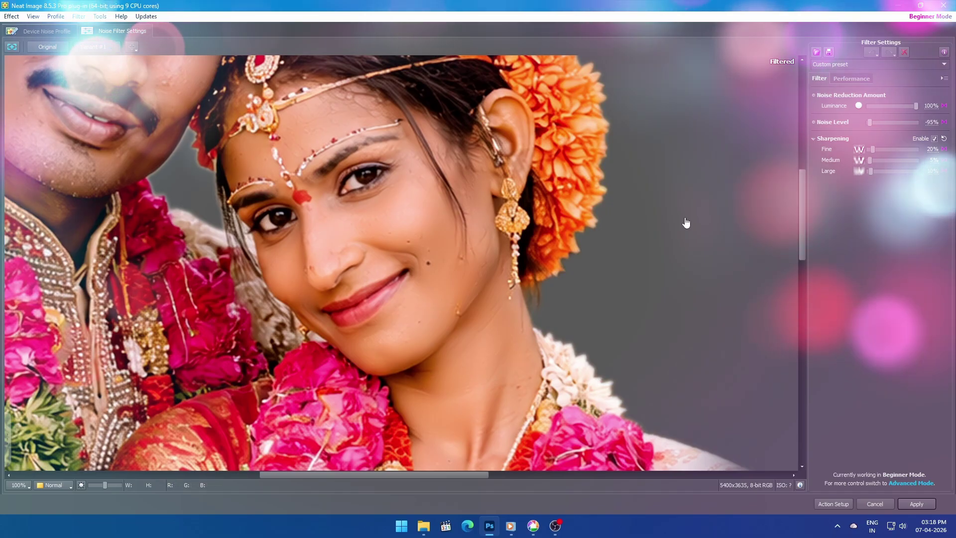
pyautogui.moveTo(870, 123); pyautogui.dragTo(872, 122)
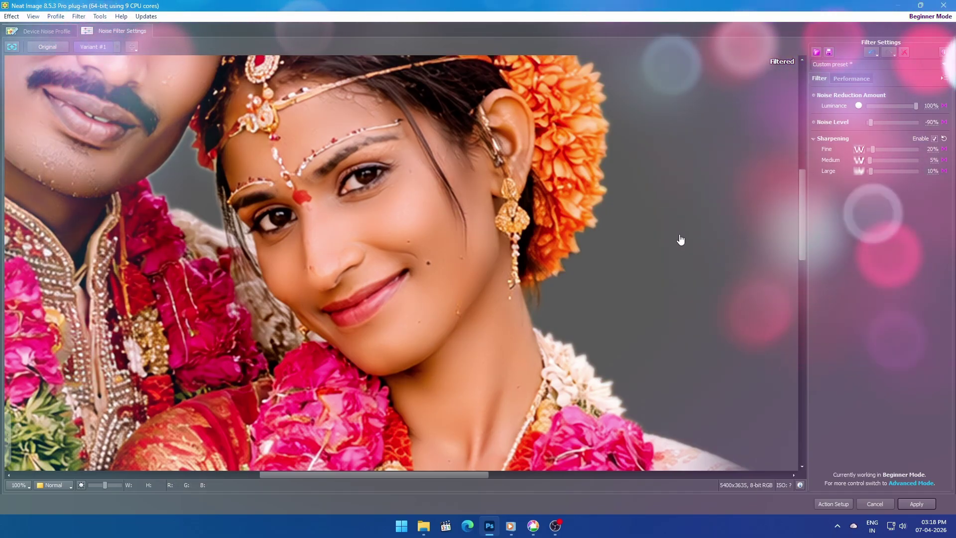
pyautogui.press('Left')
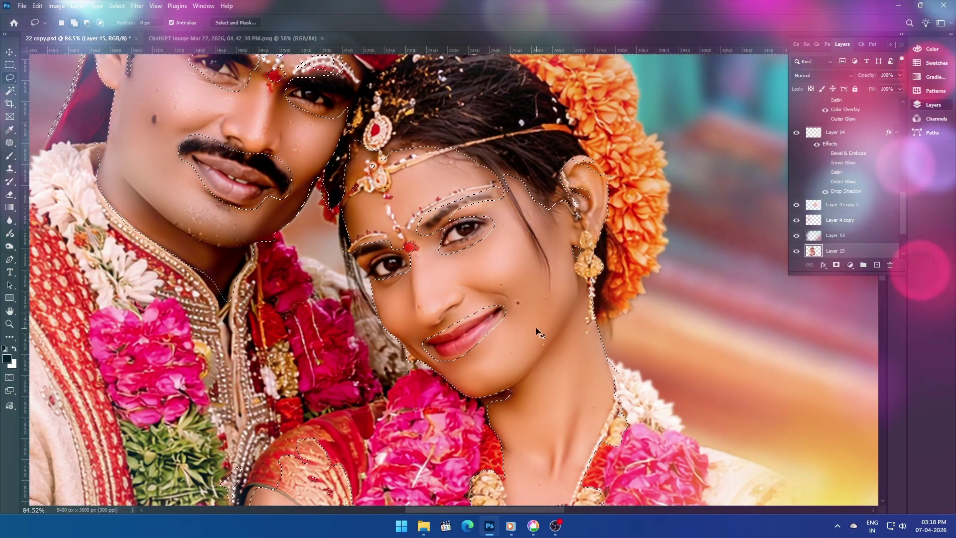
# Fade the noise reduction on the couple's skin and clear the selection
pyautogui.hotkey('ctrl', 'shift', 'f')
pyautogui.press('Return')
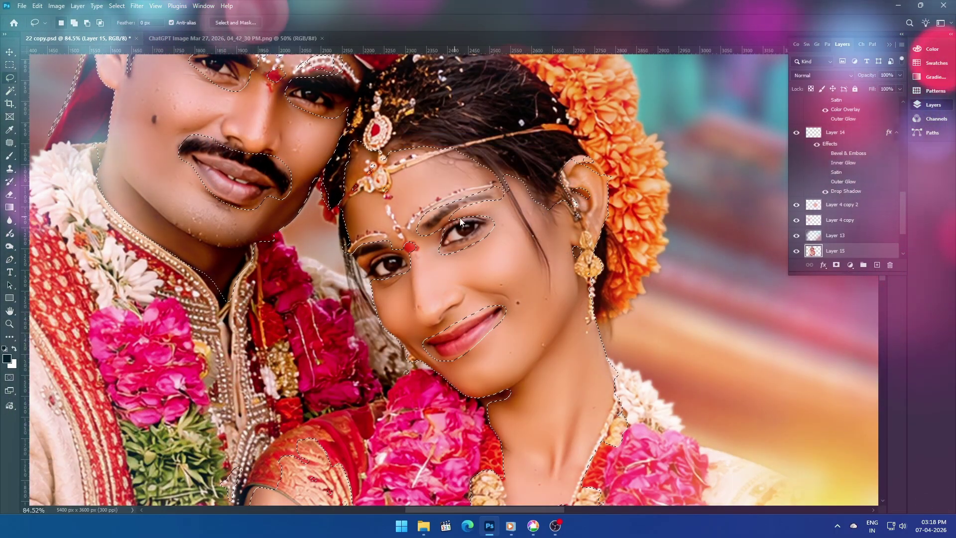
pyautogui.hotkey('ctrl', '0')
pyautogui.hotkey('ctrl', 'd')
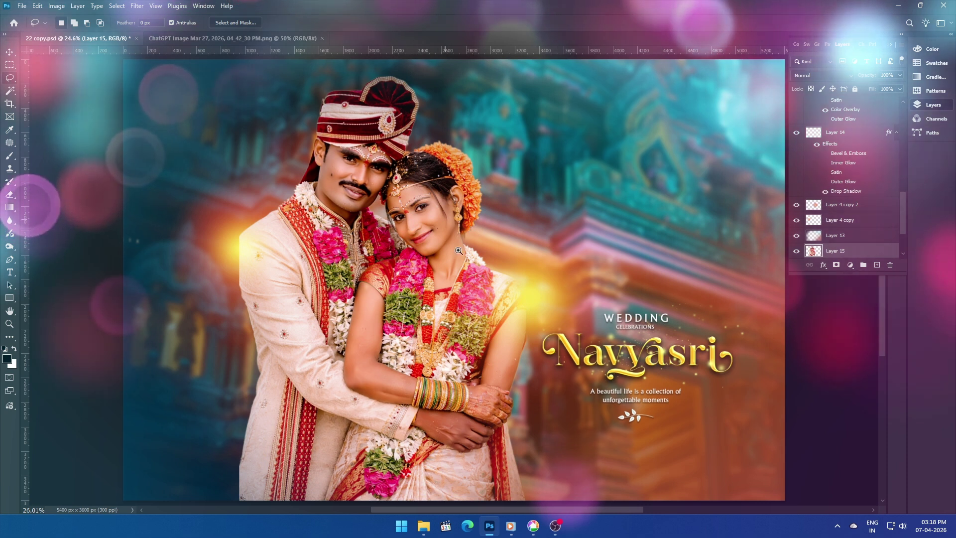
# Patch the small blemishes on both of the groom's cheeks with clean nearby skin using the Patch tool
pyautogui.scroll(3, 470, 232)
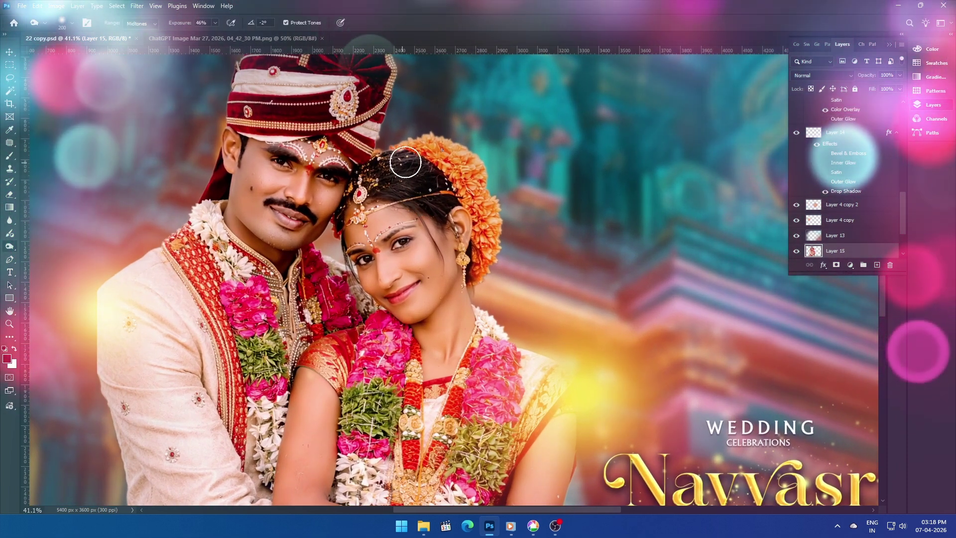
pyautogui.scroll(5, 262, 191)
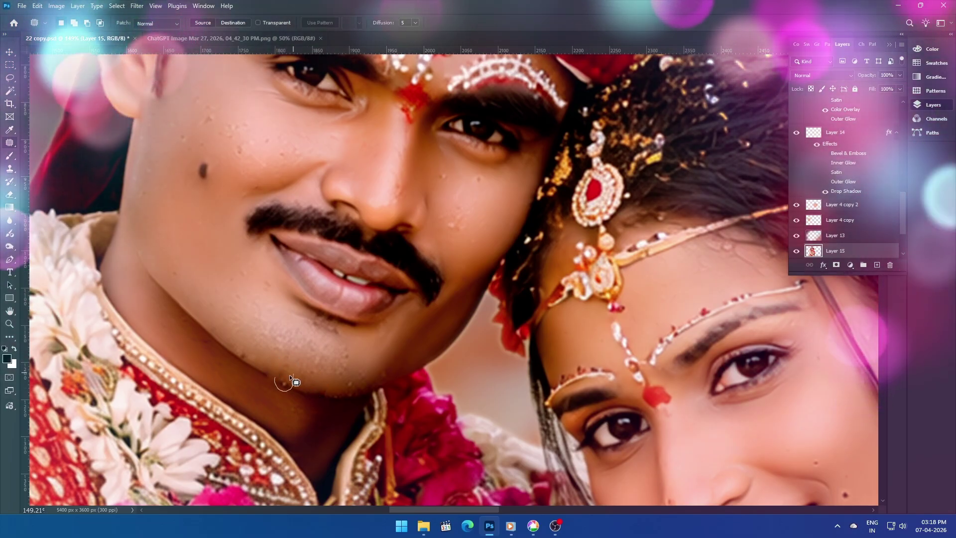
pyautogui.scroll(1, 318, 323)
pyautogui.hscroll(2, 338, 278)
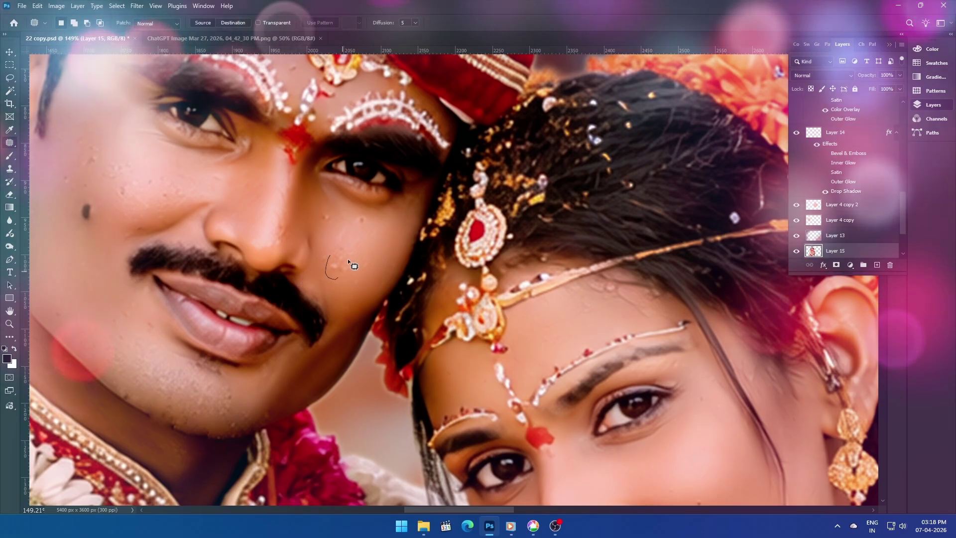
pyautogui.moveTo(348, 259); pyautogui.dragTo(352, 261)
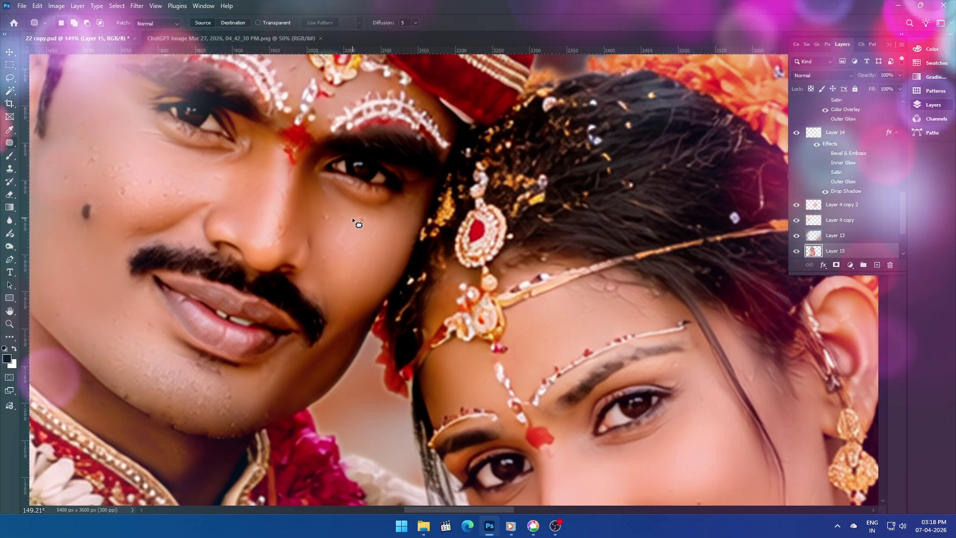
pyautogui.click(293, 198)
pyautogui.press('Return')
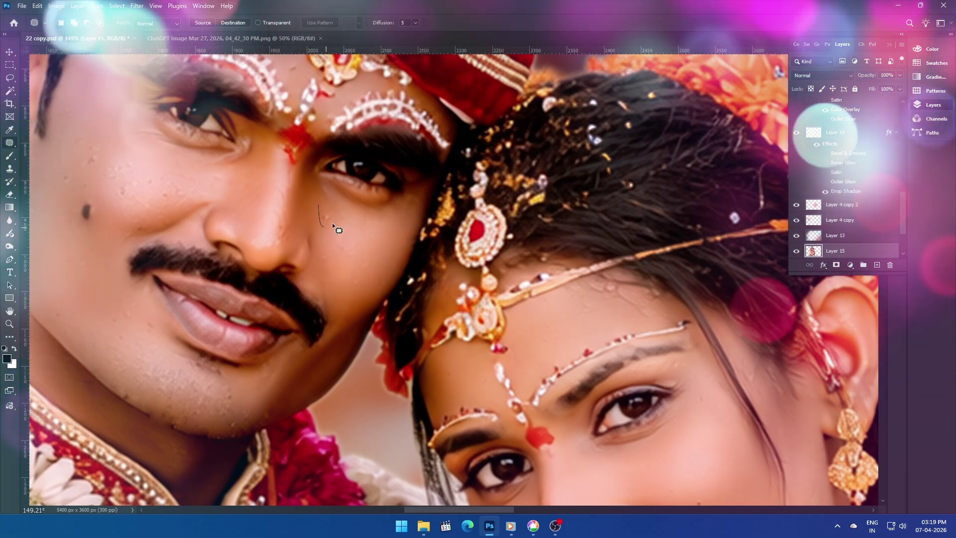
pyautogui.moveTo(138, 212)
pyautogui.mouseDown()
pyautogui.moveTo(163, 235)
pyautogui.moveTo(174, 185)
pyautogui.moveTo(181, 222)
pyautogui.mouseUp()
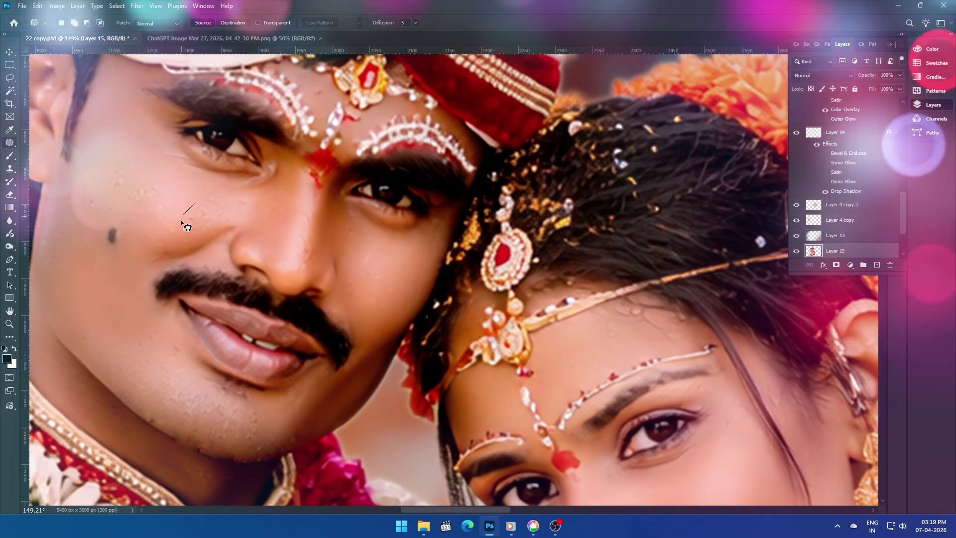
# Smooth the remaining spots on the groom's cheek with a larger Clone Stamp brush, sampling clean skin nearby at 25% opacity
pyautogui.press('s')
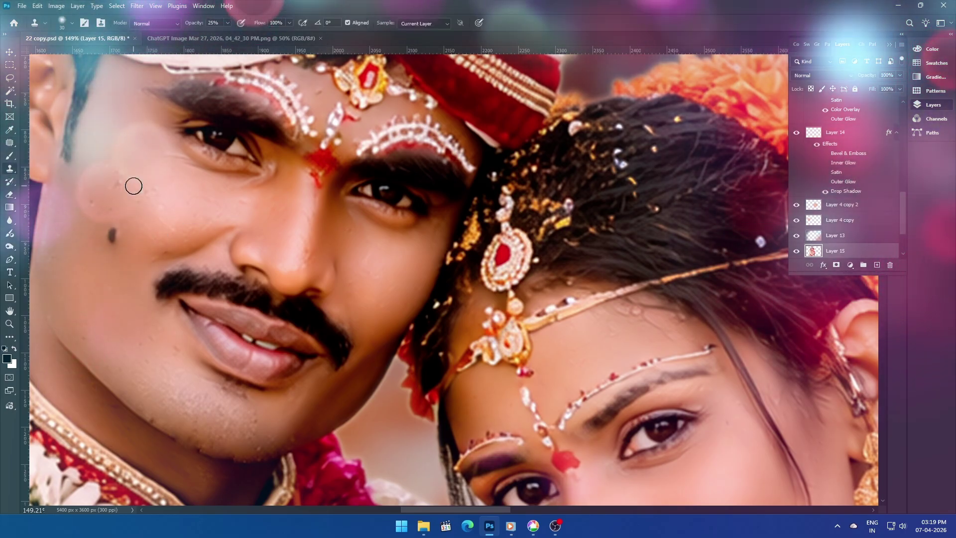
pyautogui.press(']')
pyautogui.press(']')
pyautogui.press(']')
pyautogui.press(']')
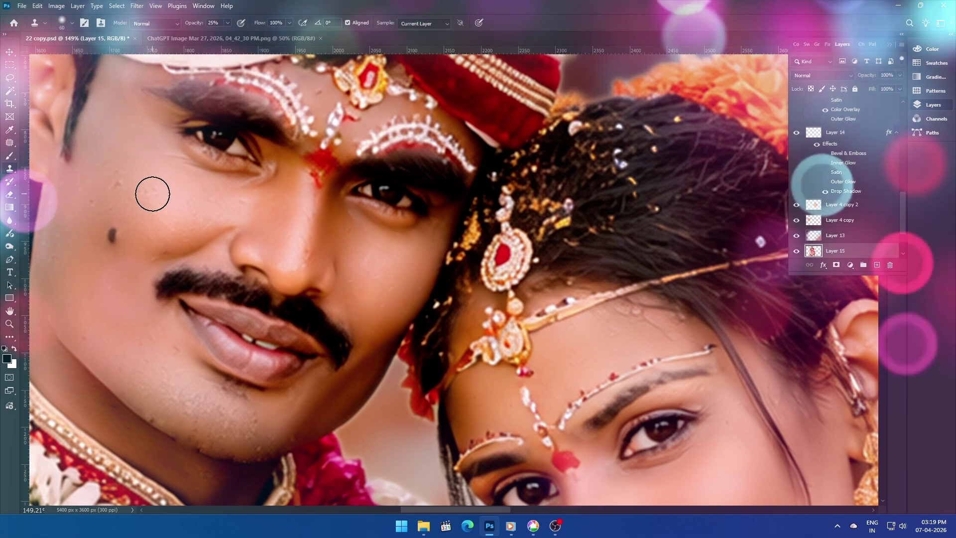
pyautogui.keyDown('alt'); pyautogui.click(161, 201); pyautogui.keyUp('alt')
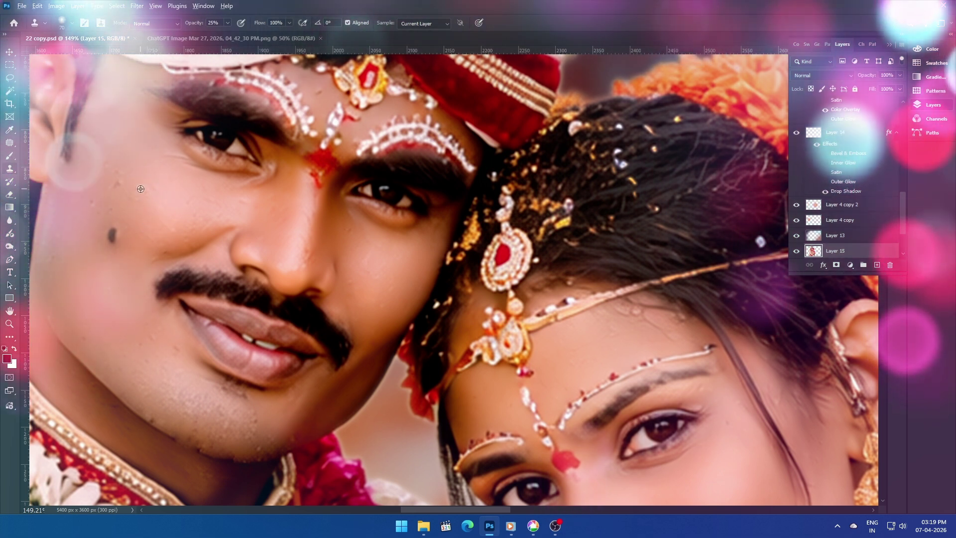
pyautogui.keyDown('alt'); pyautogui.click(163, 233); pyautogui.keyUp('alt')
pyautogui.click(193, 224)
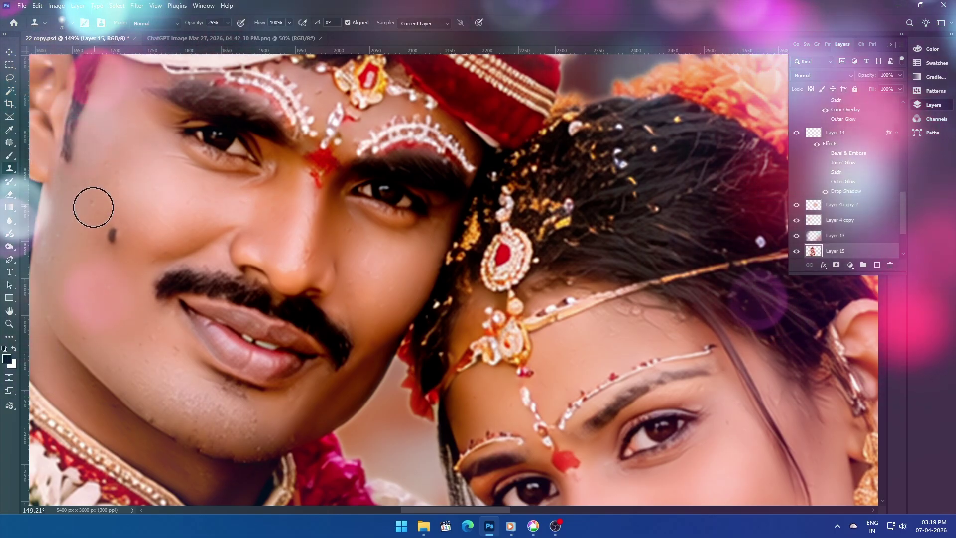
pyautogui.keyDown('alt'); pyautogui.click(108, 172); pyautogui.keyUp('alt')
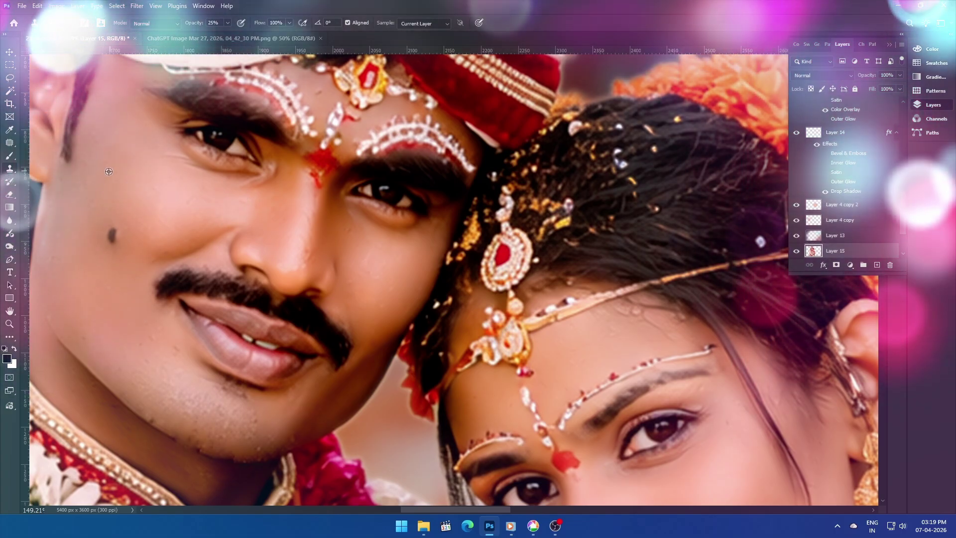
# Patch the small spots on the bride's cheek, jaw and nose with clean skin using the Patch tool
pyautogui.hotkey('ctrl', '0')
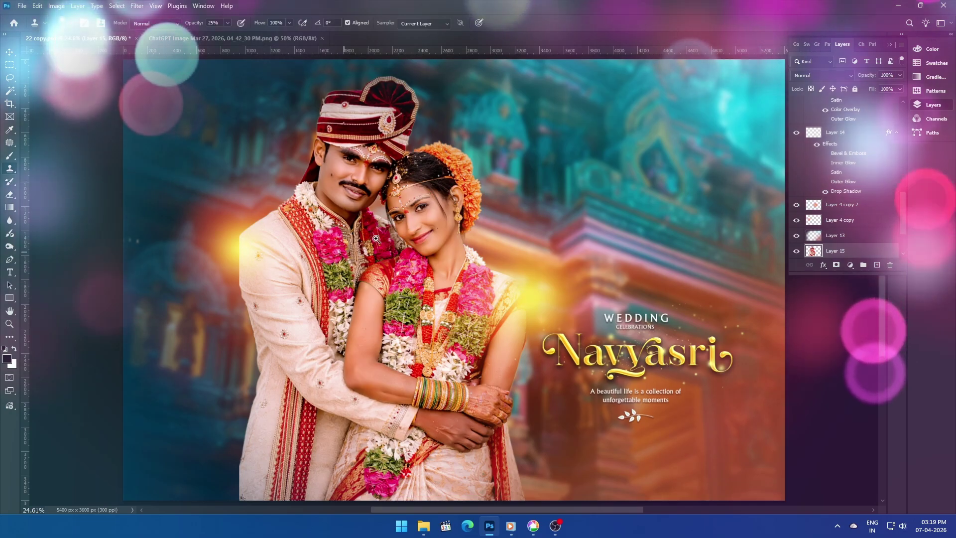
pyautogui.click(357, 277)
pyautogui.moveTo(357, 277)
pyautogui.mouseDown()
pyautogui.moveTo(395, 291)
pyautogui.moveTo(371, 275)
pyautogui.mouseUp()
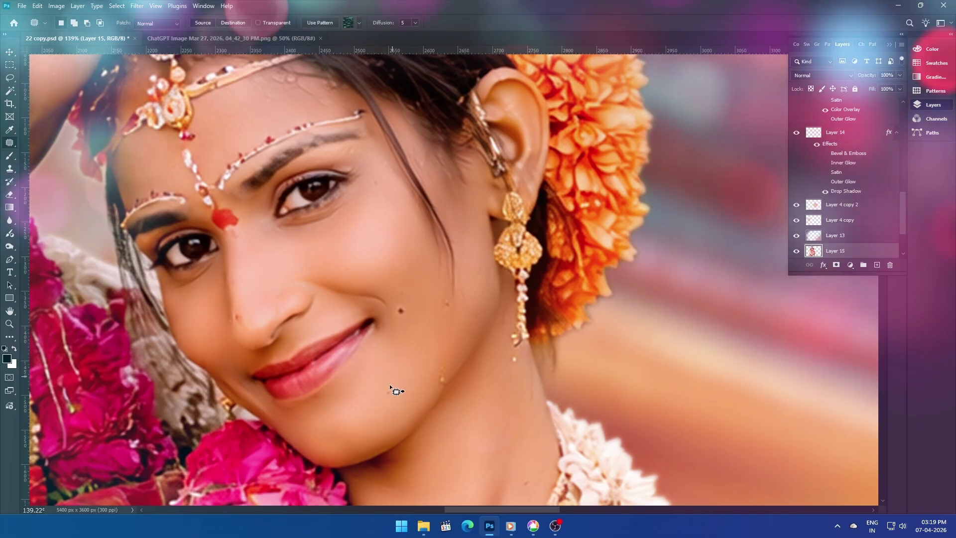
pyautogui.moveTo(444, 324); pyautogui.dragTo(443, 302)
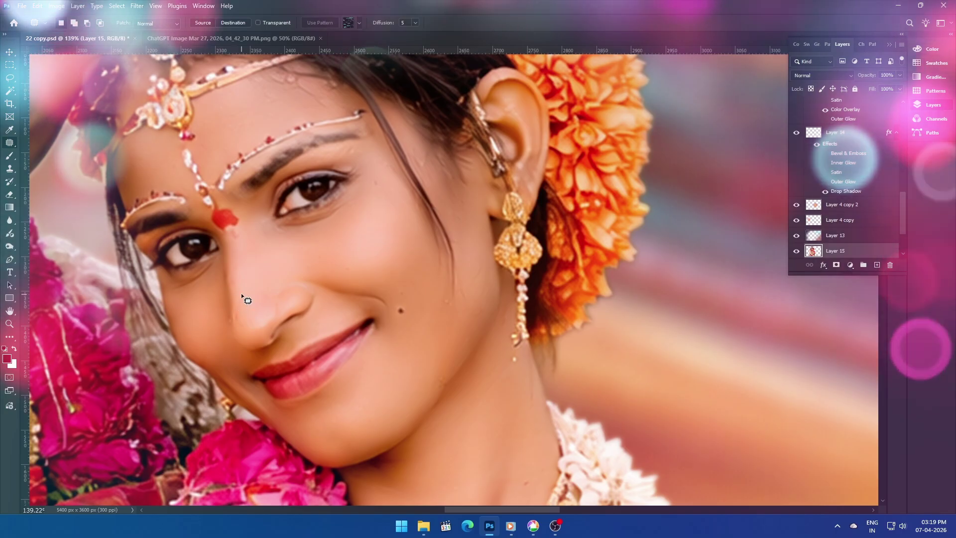
pyautogui.rightClick(274, 241)
pyautogui.hotkey('ctrl', '0')
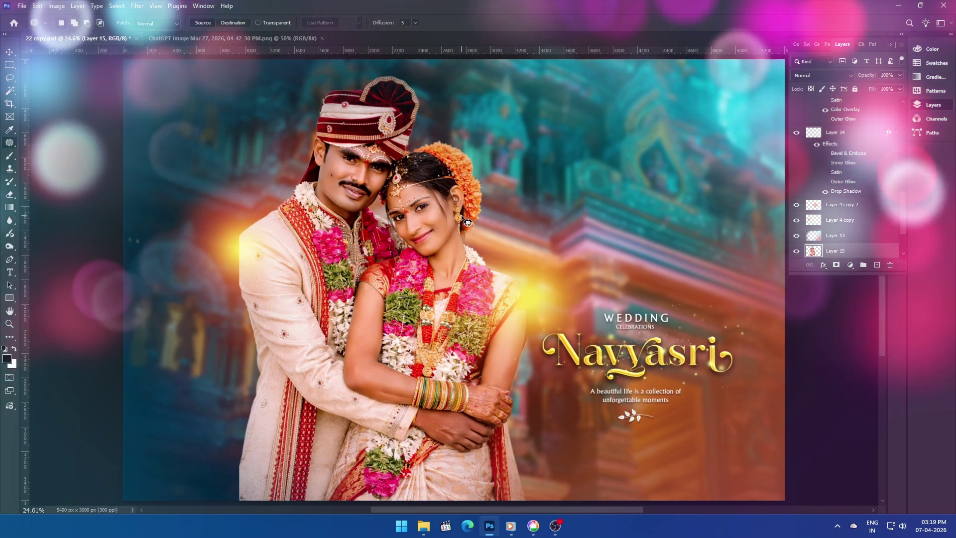
# Add a Gradient Overlay effect to the text layer with the couple's names
pyautogui.press('v')
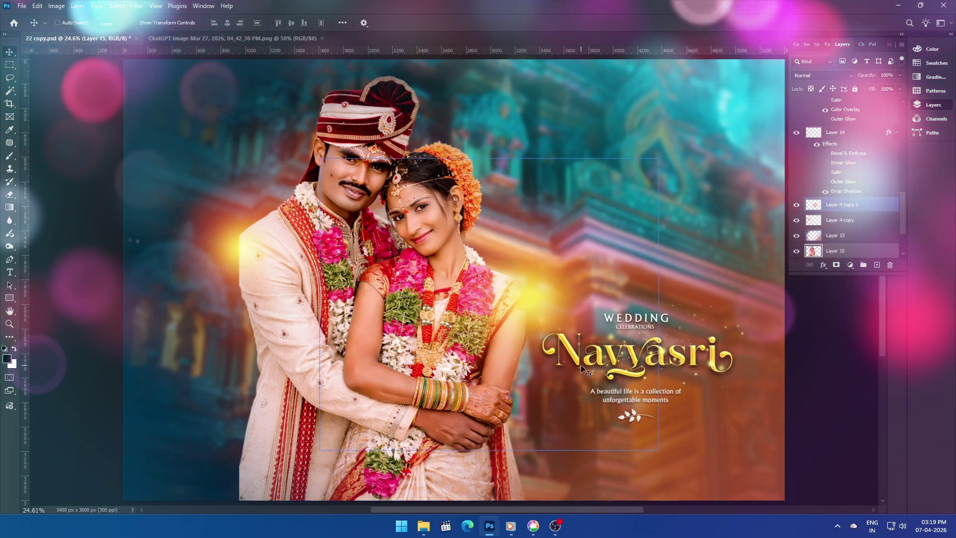
pyautogui.scroll(5, 581, 368)
pyautogui.scroll(-5, 577, 354)
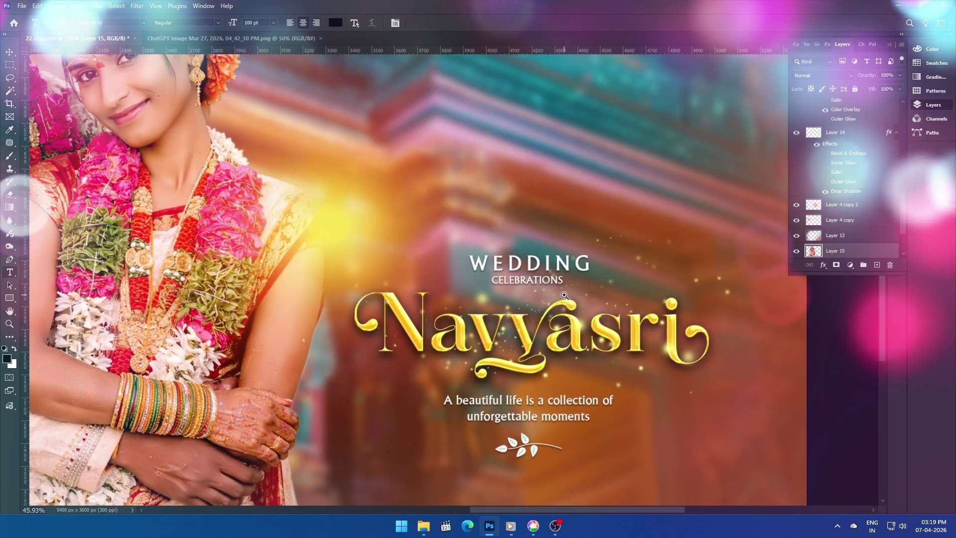
pyautogui.scroll(3, 569, 334)
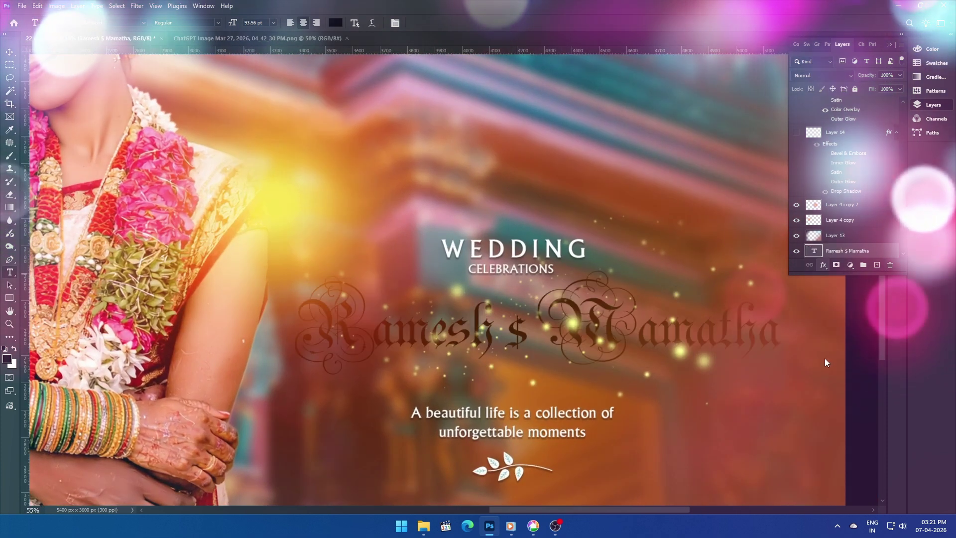
pyautogui.doubleClick(851, 250)
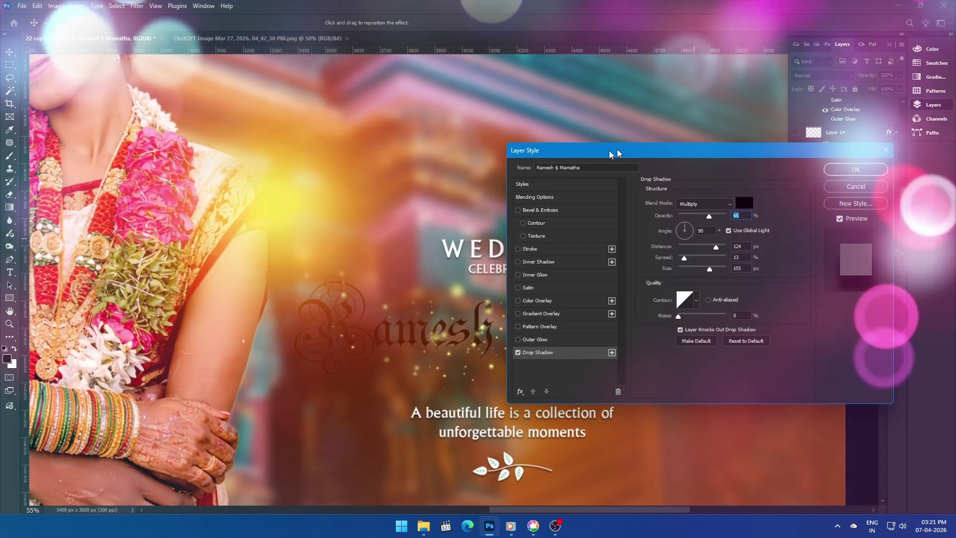
pyautogui.moveTo(615, 152); pyautogui.dragTo(694, 201)
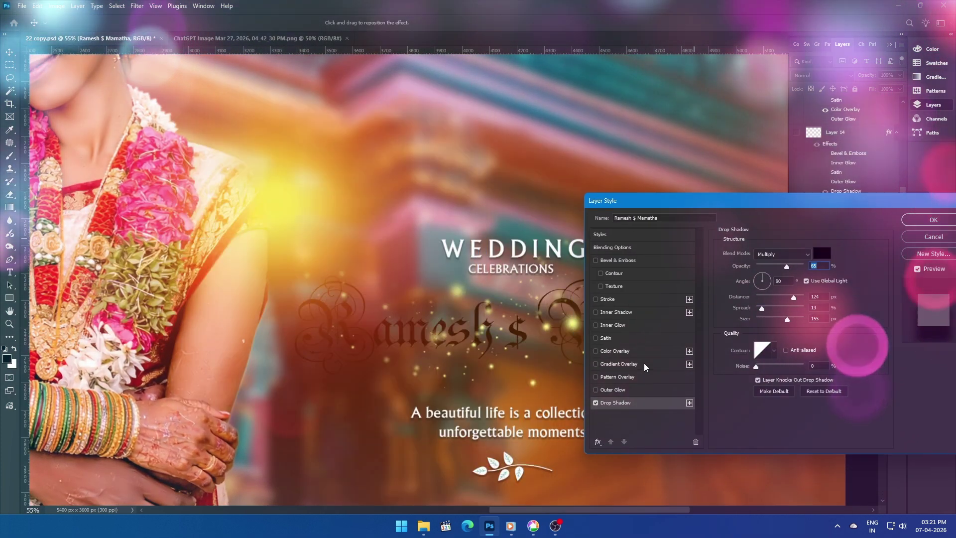
pyautogui.click(644, 363)
# Change the starting color stop of the overlay's black-to-white gradient to a bright golden yellow
pyautogui.click(803, 275)
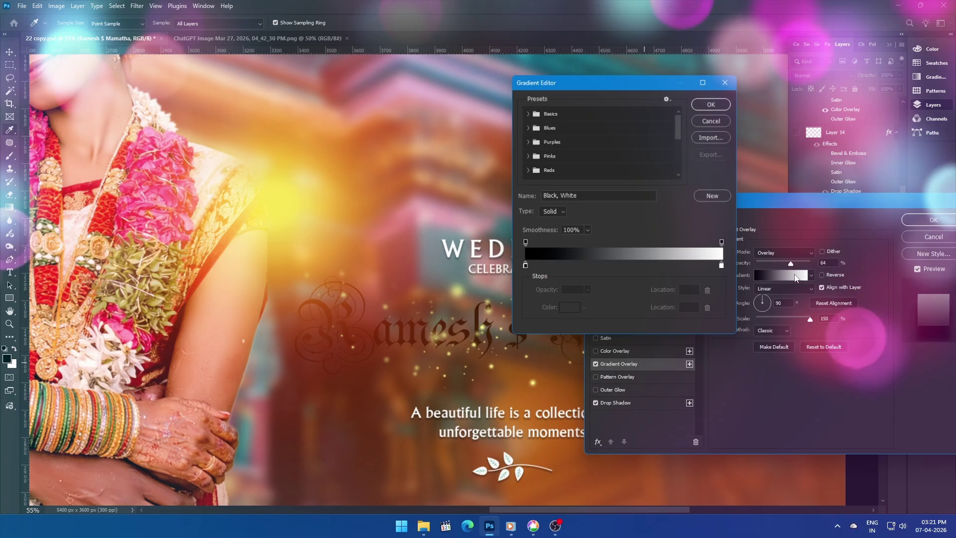
pyautogui.click(524, 267)
pyautogui.click(560, 309)
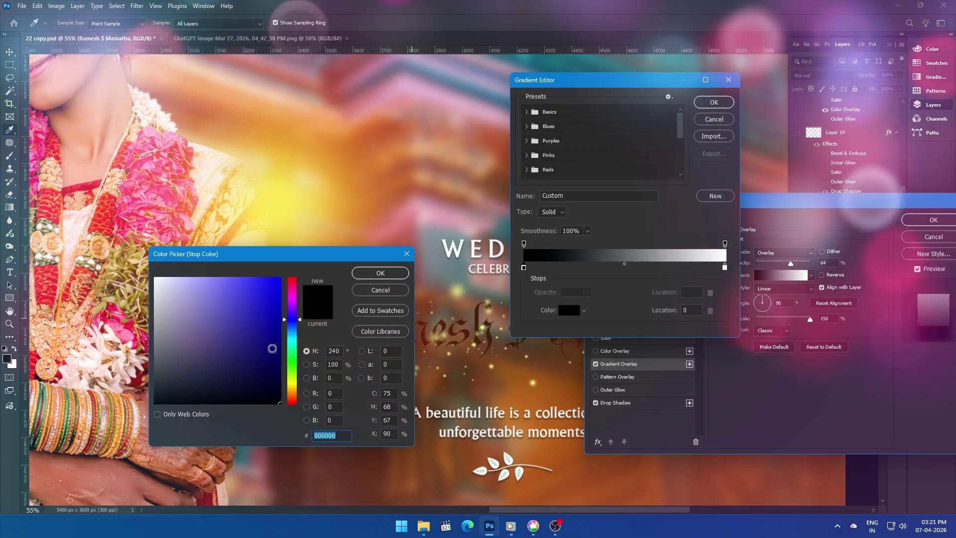
pyautogui.click(294, 382)
pyautogui.click(249, 283)
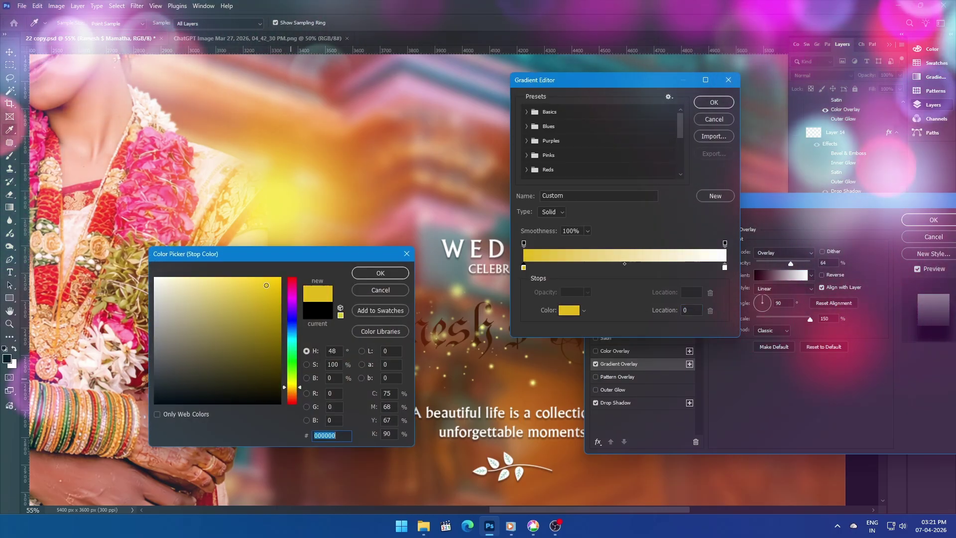
pyautogui.click(380, 273)
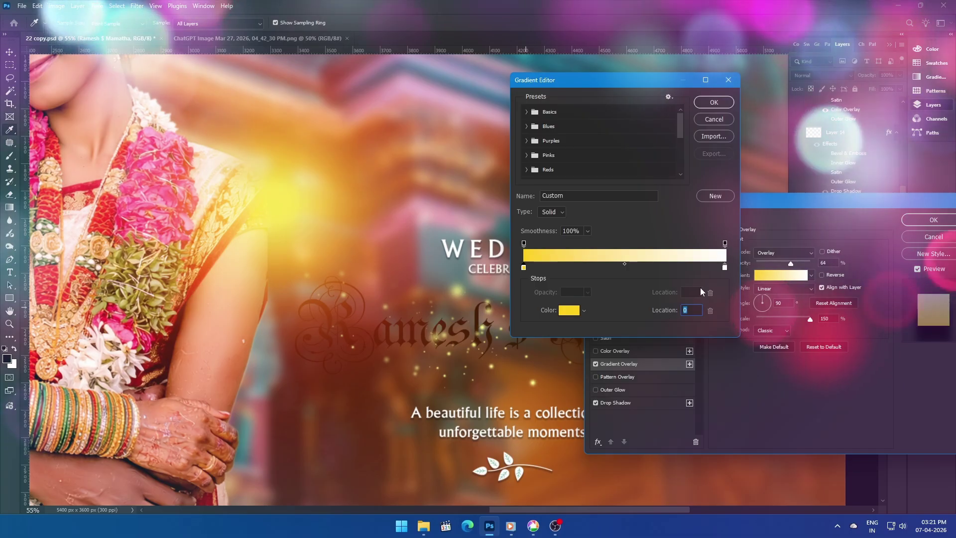
# Set the gradient's end color stop to a deeper golden yellow and apply the overlay to the couple's names
pyautogui.click(724, 267)
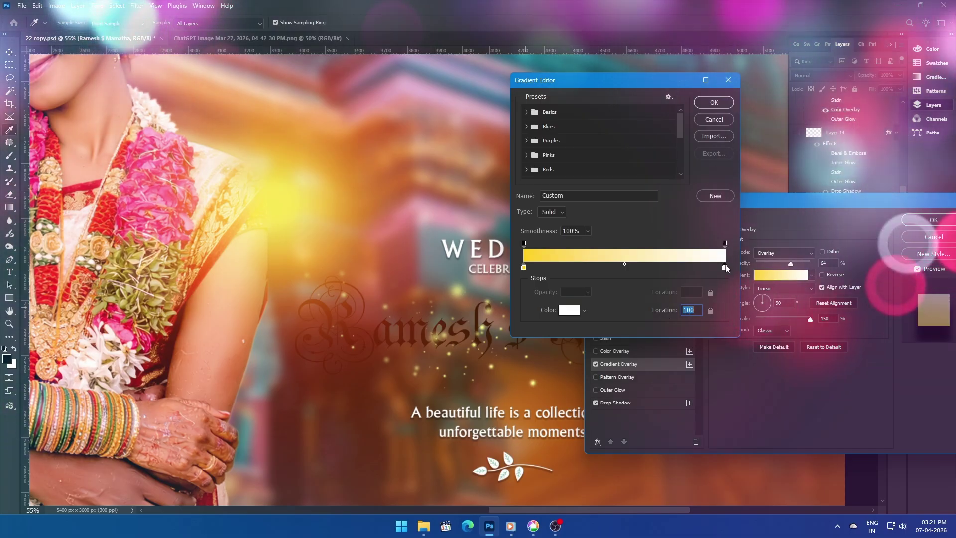
pyautogui.click(563, 310)
pyautogui.click(292, 387)
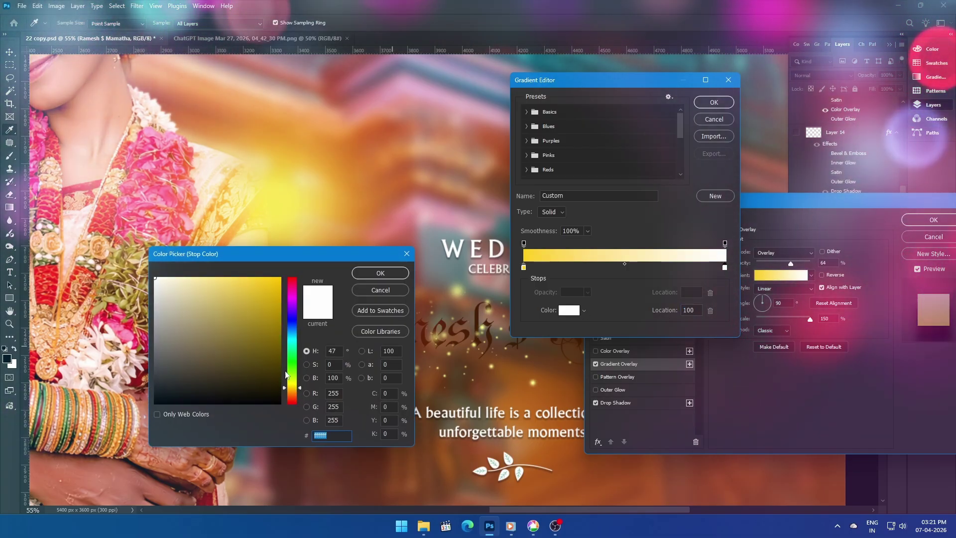
pyautogui.click(277, 295)
pyautogui.click(358, 273)
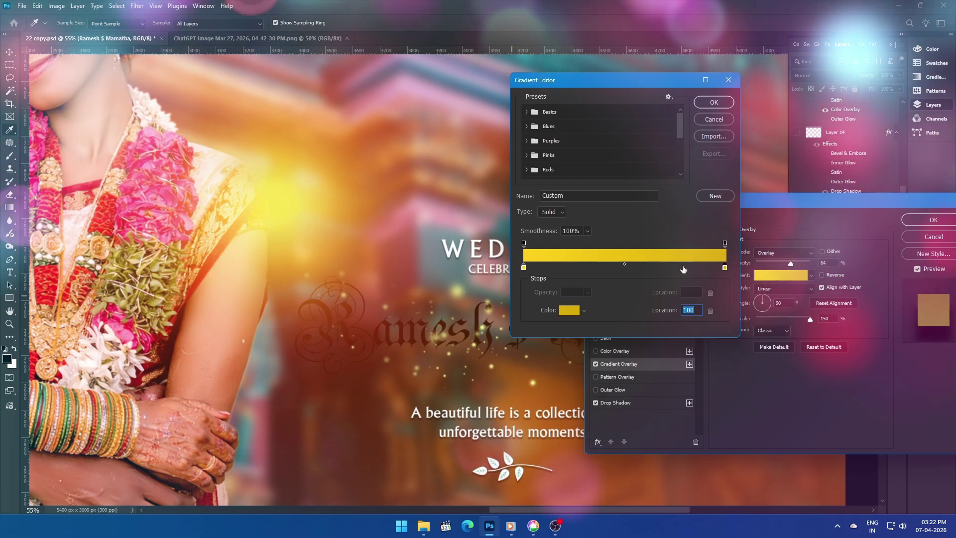
pyautogui.click(709, 102)
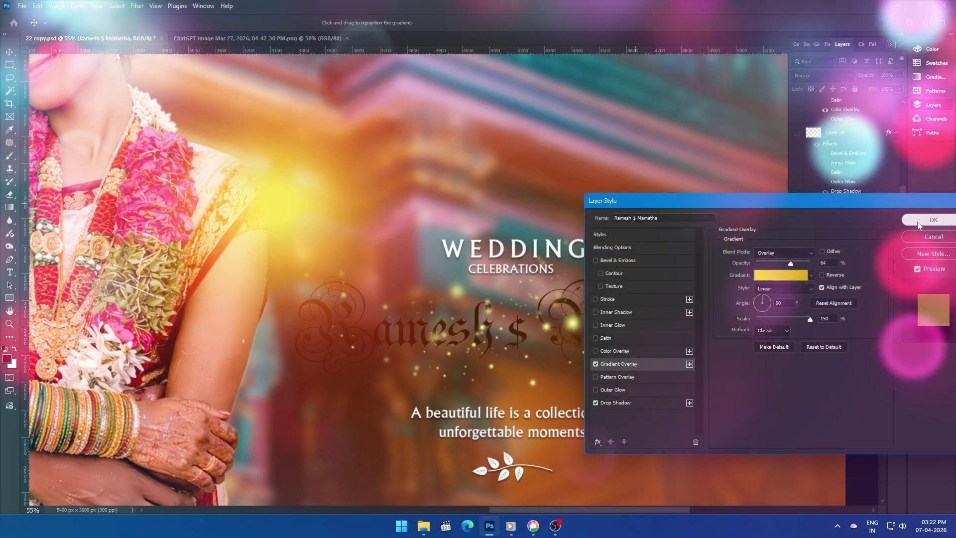
pyautogui.click(934, 219)
# Hide and reshow the text layer with the couple's names to check how it looks against the background
pyautogui.scroll(-3, 809, 234)
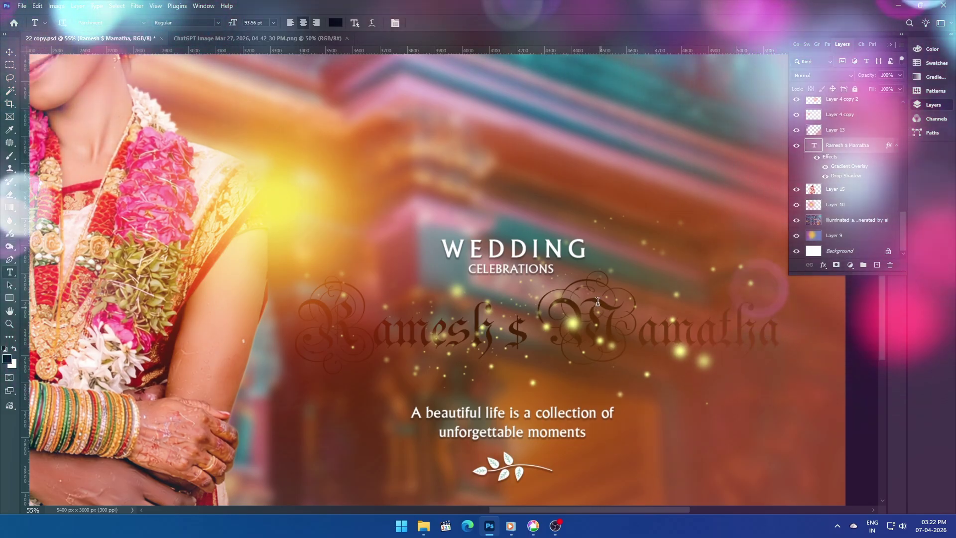
pyautogui.moveTo(464, 325); pyautogui.dragTo(519, 409)
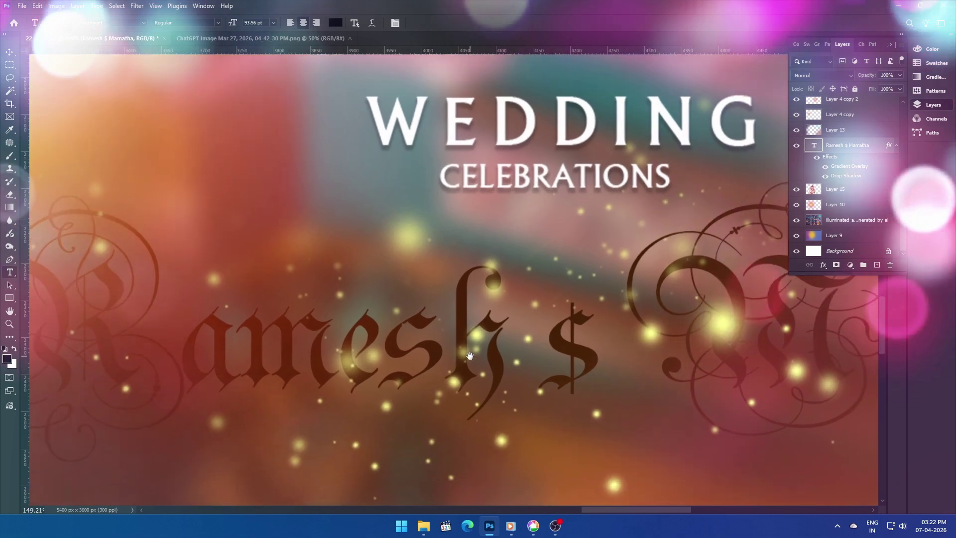
pyautogui.click(796, 145)
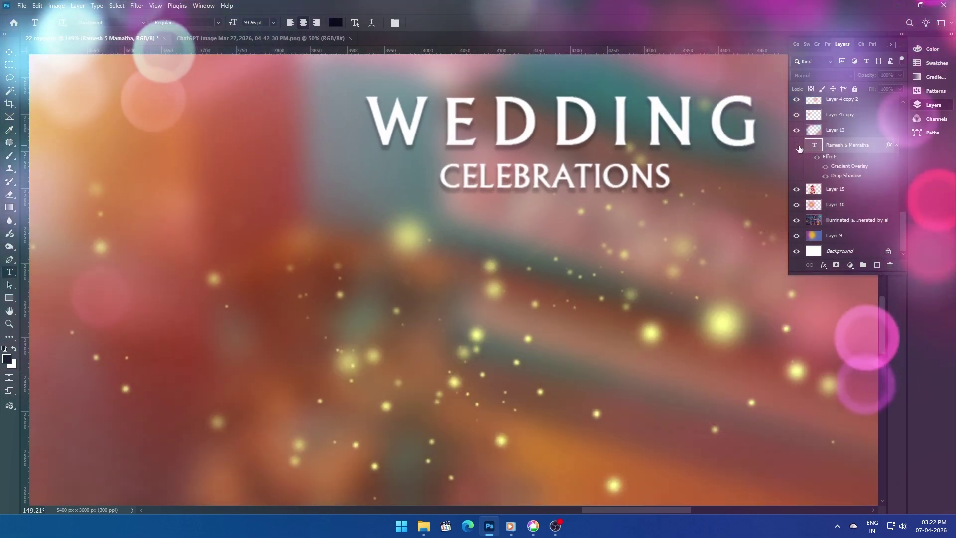
pyautogui.click(797, 146)
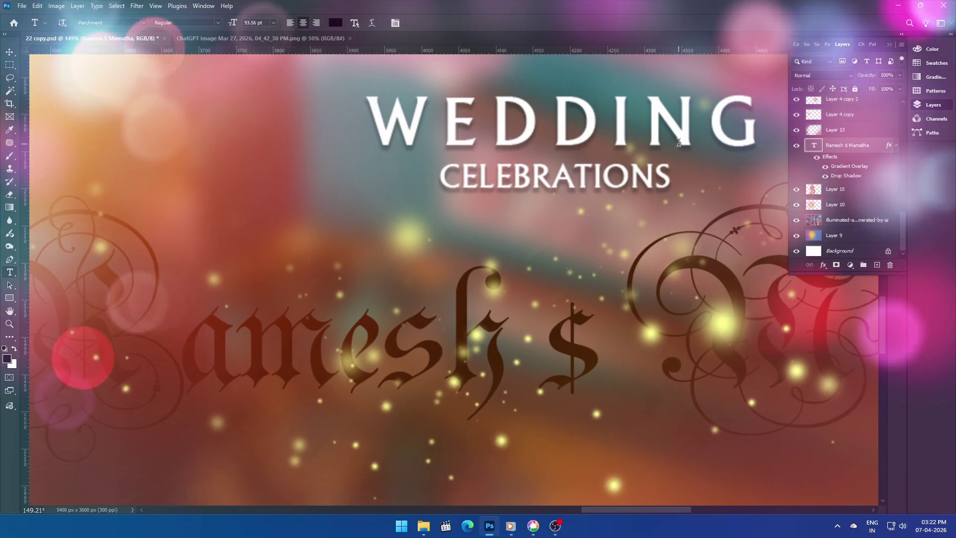
# Try moving the text layer with the couple's names to the top of the layer stack
pyautogui.hotkey('ctrl', 'shift', ']')
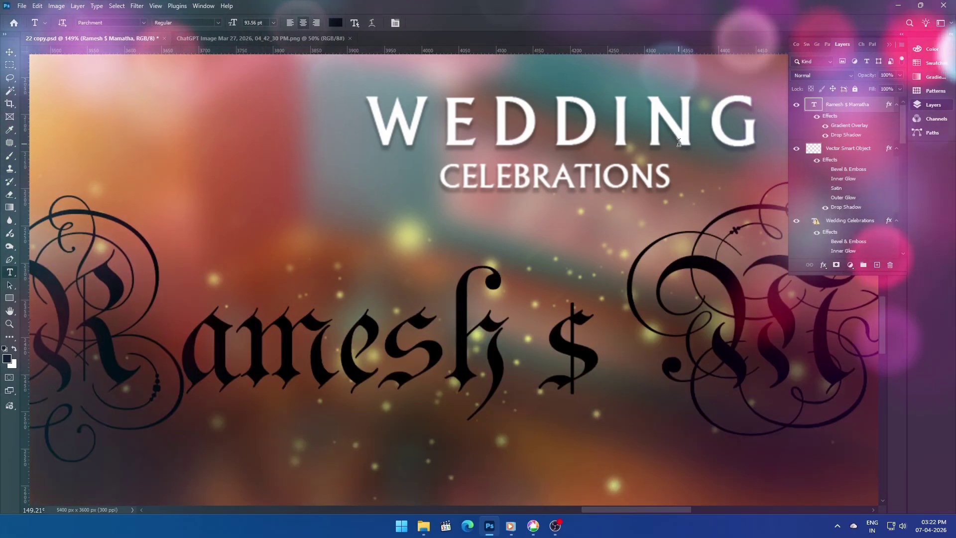
pyautogui.hotkey('ctrl', '0')
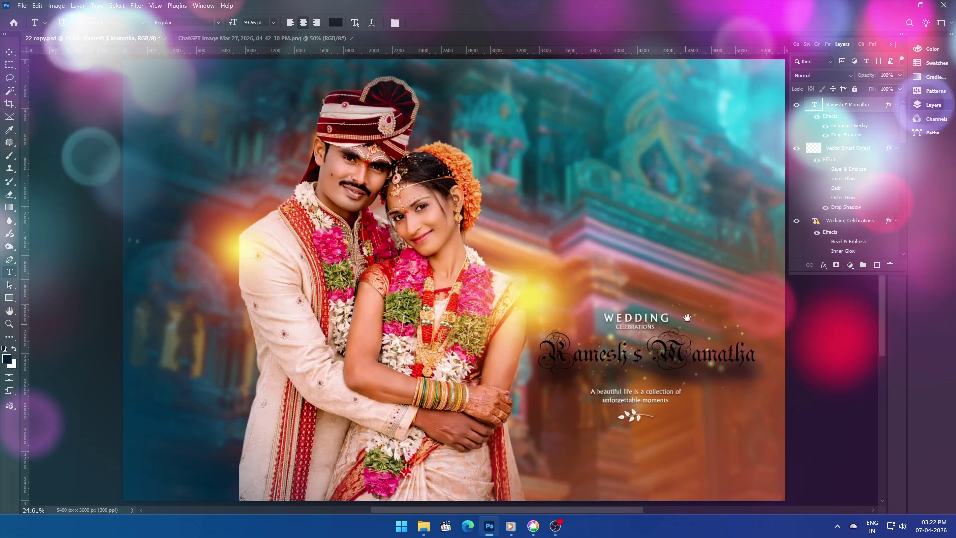
pyautogui.moveTo(687, 317); pyautogui.dragTo(635, 277)
pyautogui.hotkey('ctrl', 'z')
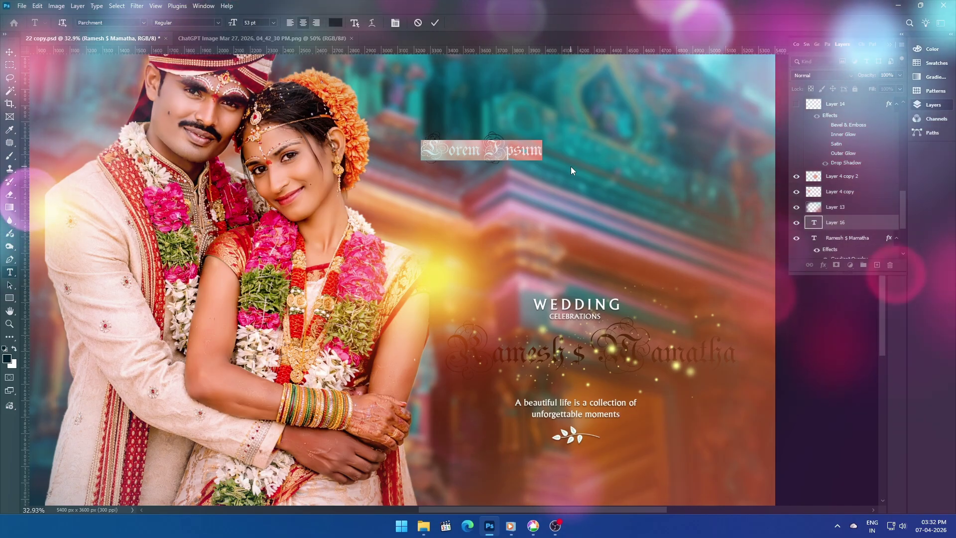
# Enter the couple's names joined by an ampersand in the new text layer and move it over the temple background above the heading
pyautogui.write('Ra')
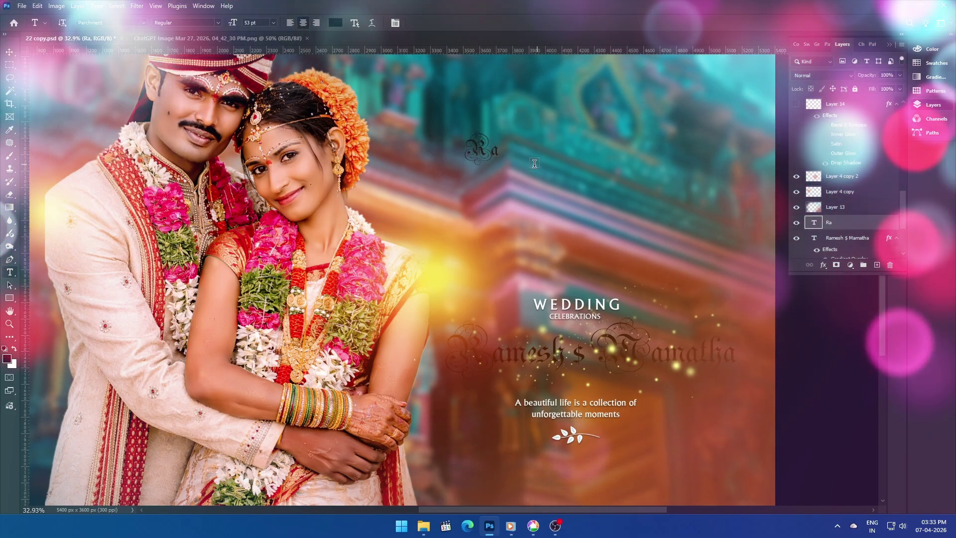
pyautogui.click(480, 150)
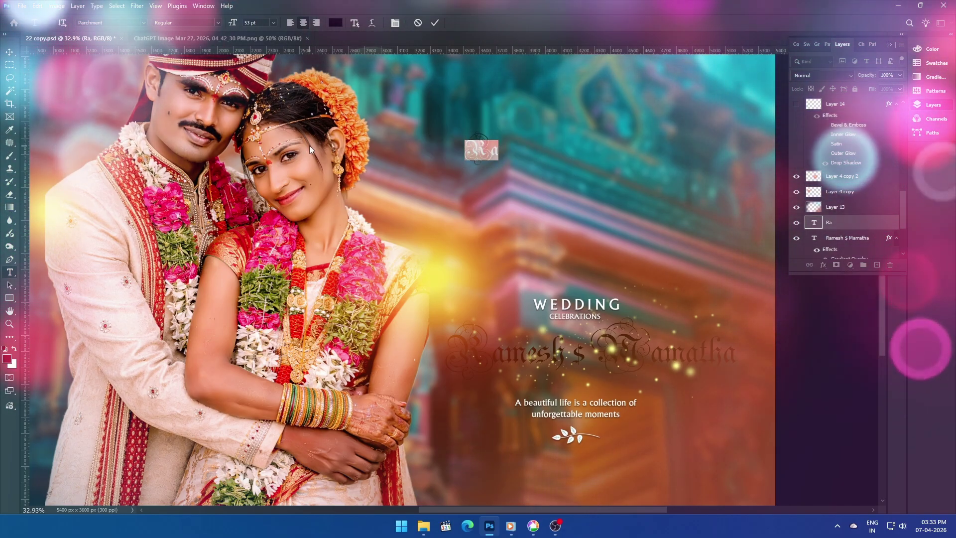
pyautogui.write('Rame')
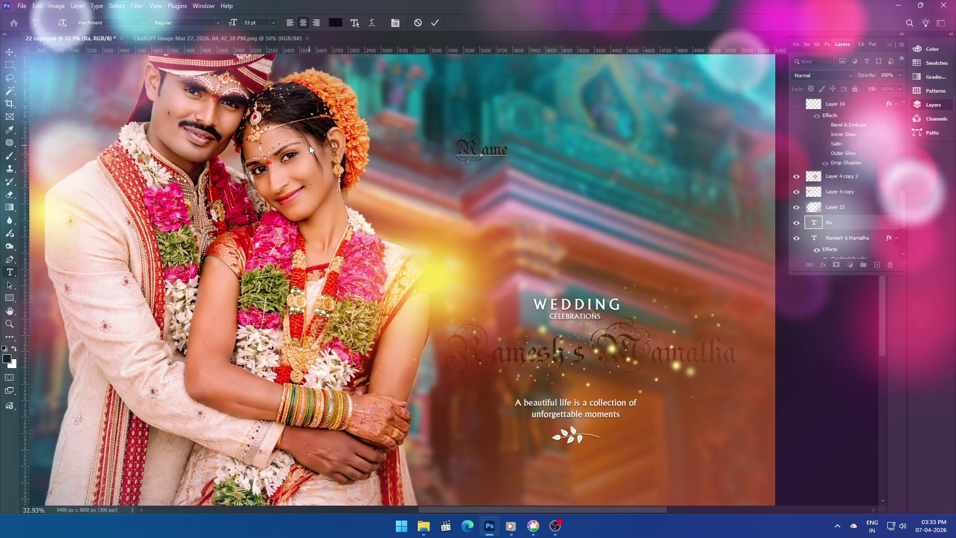
pyautogui.write('sh')
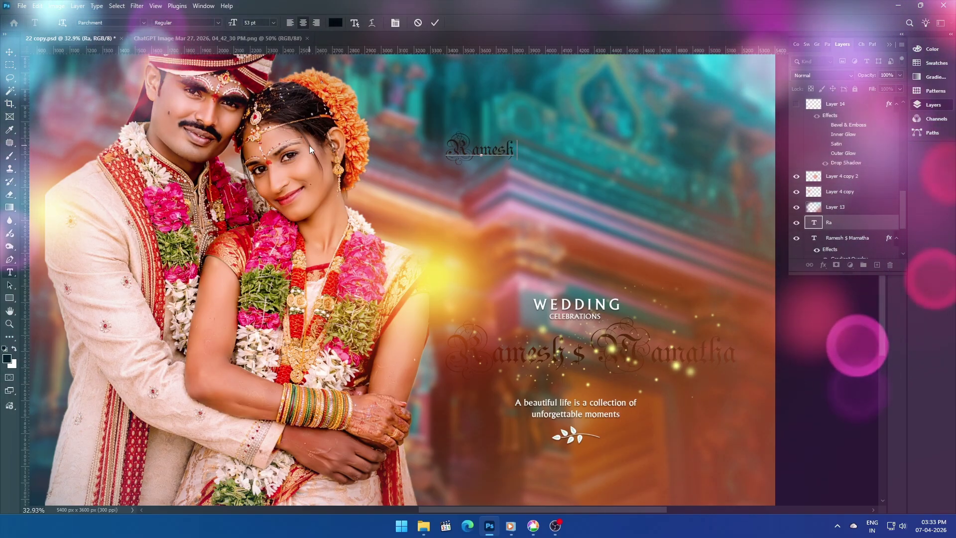
pyautogui.write('& Ma')
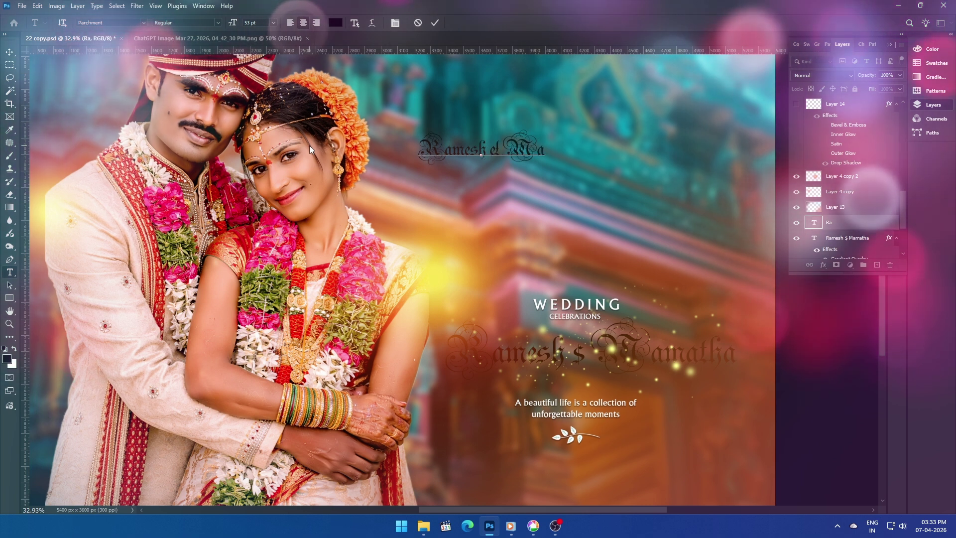
pyautogui.write('ma')
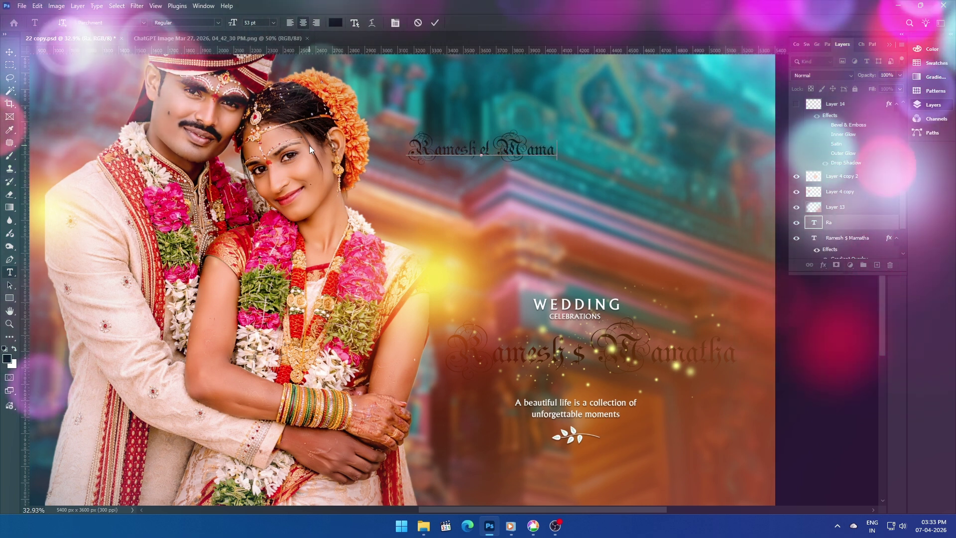
pyautogui.write('tha')
pyautogui.hotkey('ctrl', 'Return')
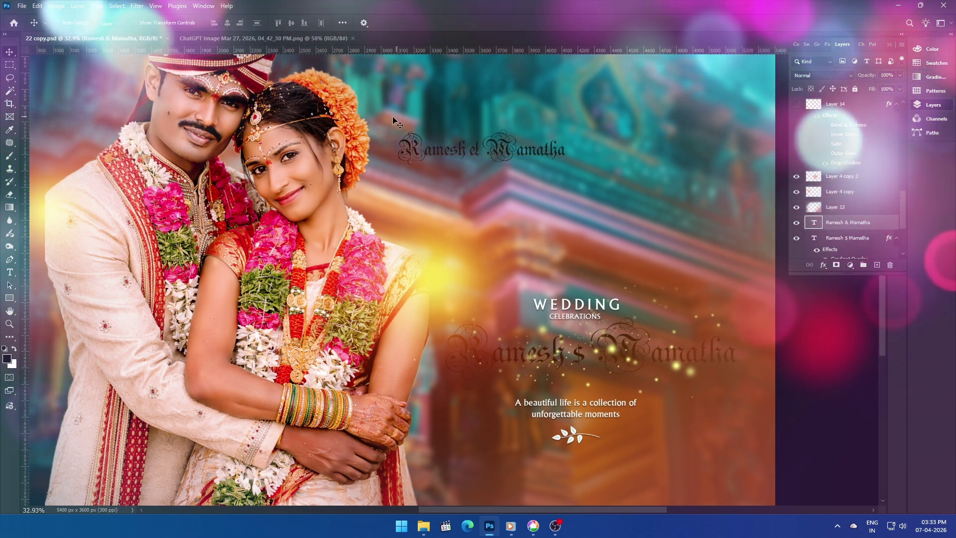
pyautogui.moveTo(494, 158); pyautogui.dragTo(580, 181)
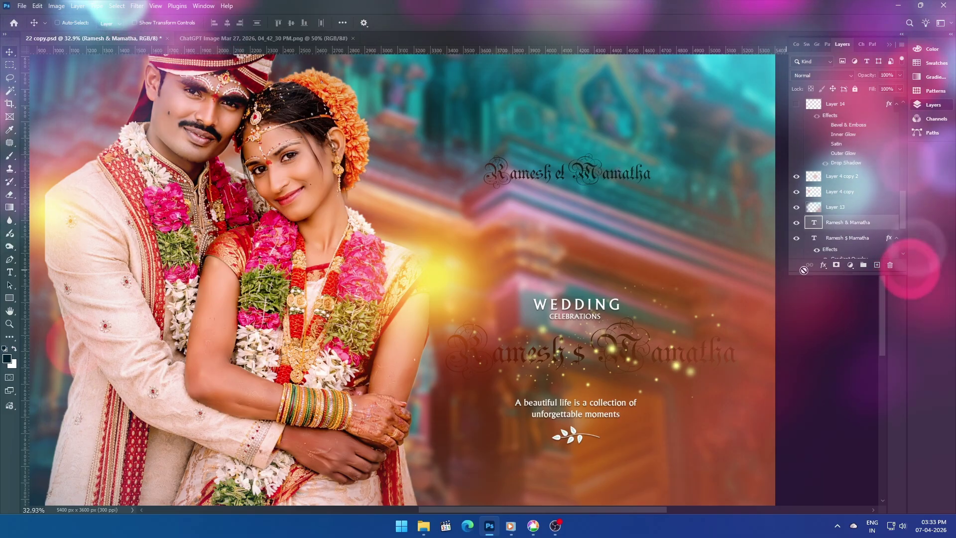
# Turn off the drop shadow and enable the golden yellow Gradient Overlay for the new text layer with the couple's names
pyautogui.click(822, 264)
pyautogui.click(841, 362)
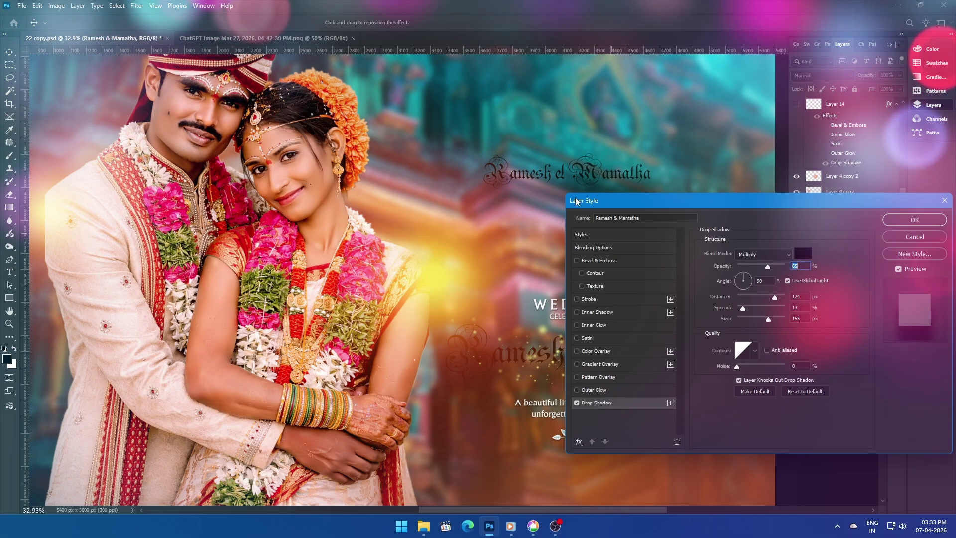
pyautogui.moveTo(576, 201); pyautogui.dragTo(554, 212)
pyautogui.click(554, 413)
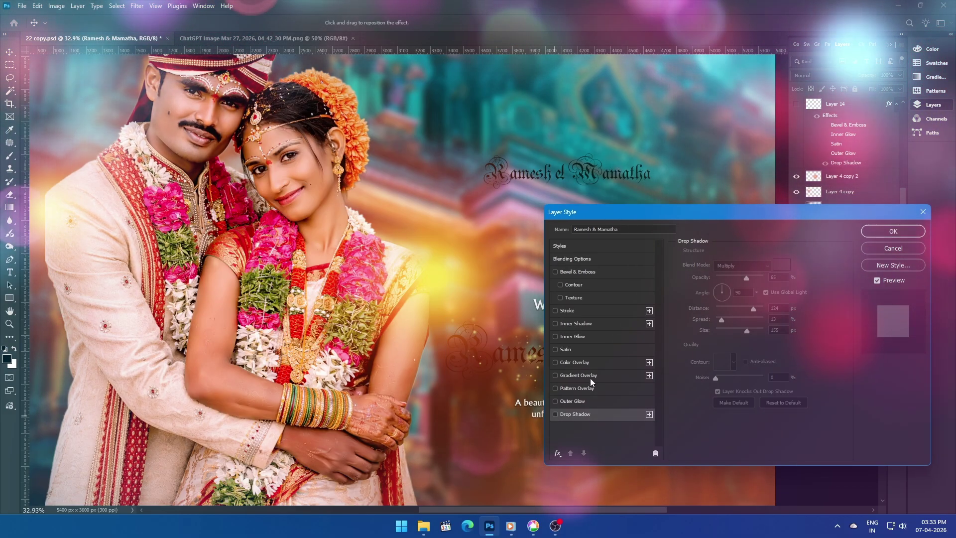
pyautogui.click(598, 375)
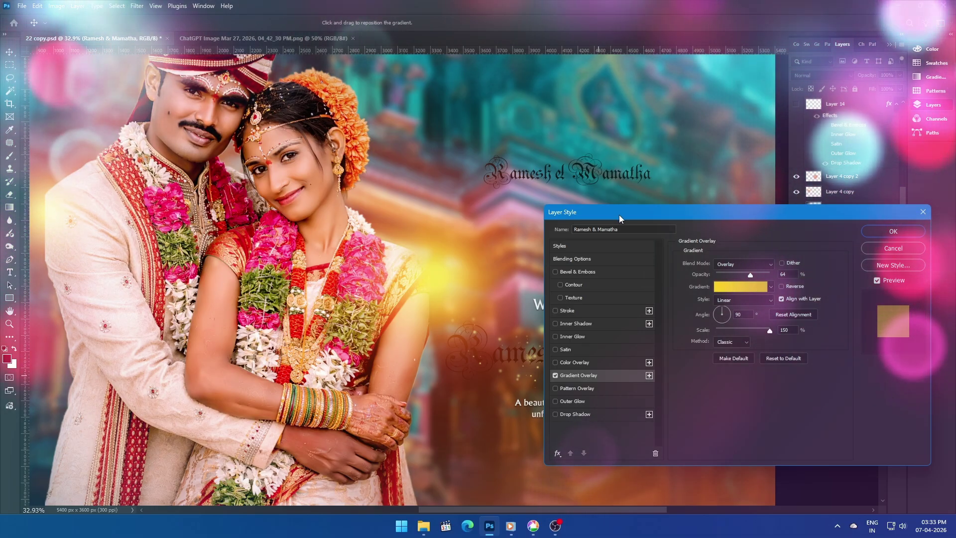
# Set the Gradient Overlay opacity to 100% with Color Overlay off and apply the layer style
pyautogui.moveTo(619, 214); pyautogui.dragTo(444, 240)
pyautogui.click(390, 386)
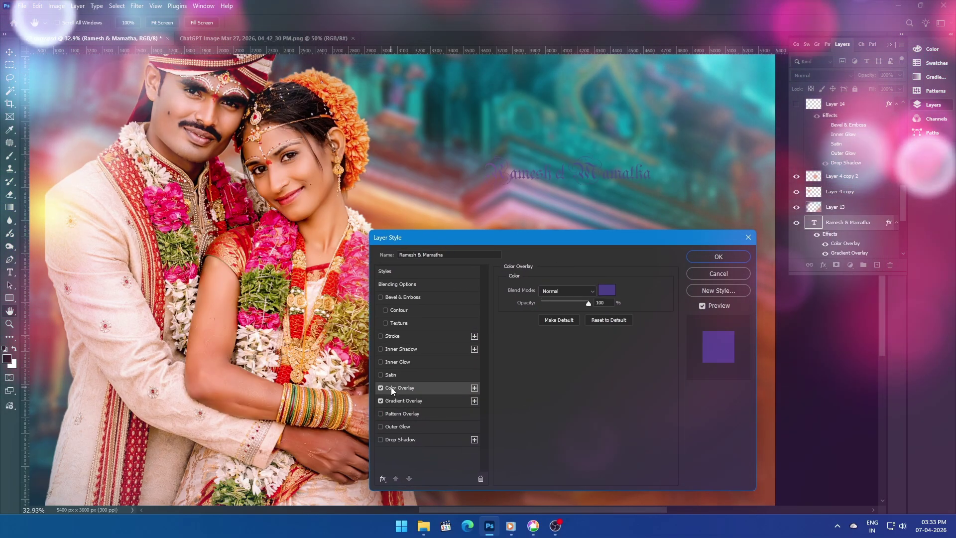
pyautogui.click(380, 387)
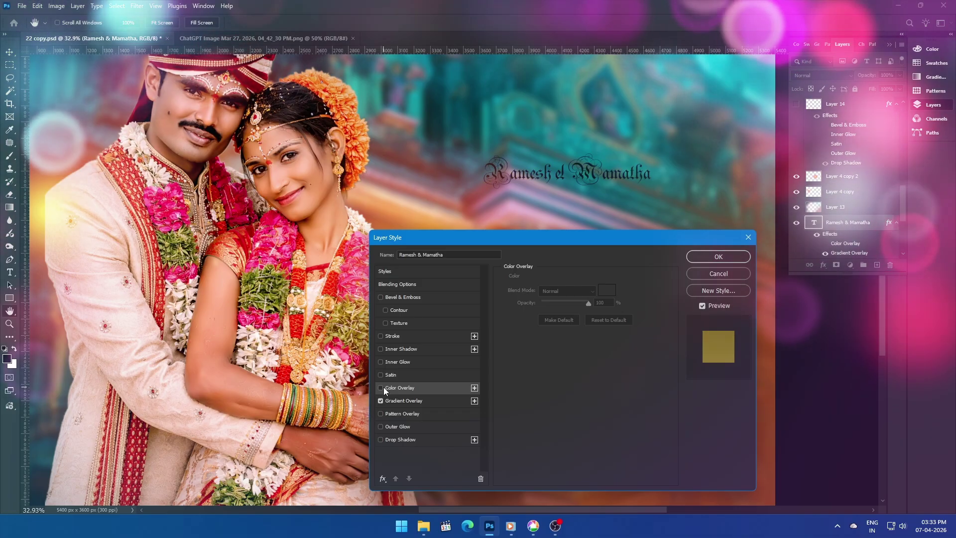
pyautogui.click(426, 401)
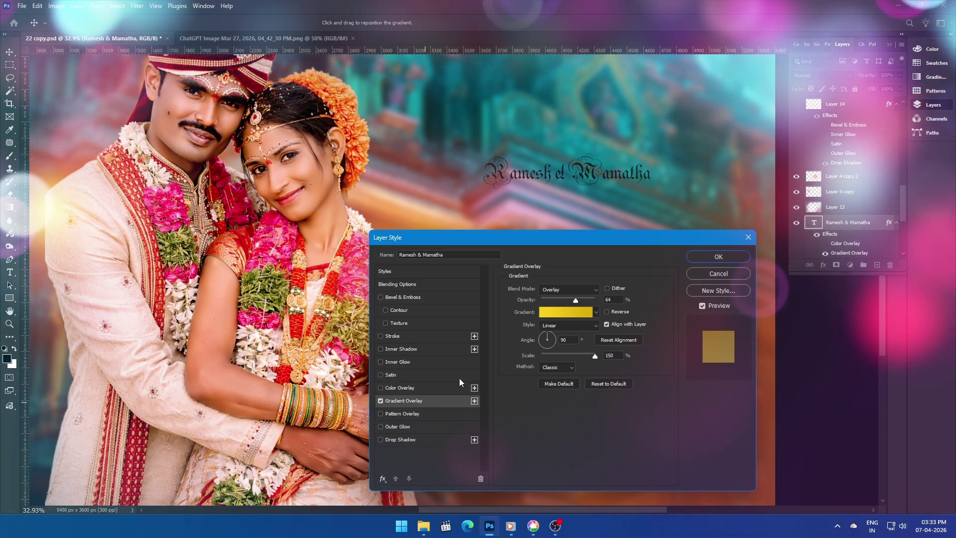
pyautogui.moveTo(575, 300); pyautogui.dragTo(650, 300)
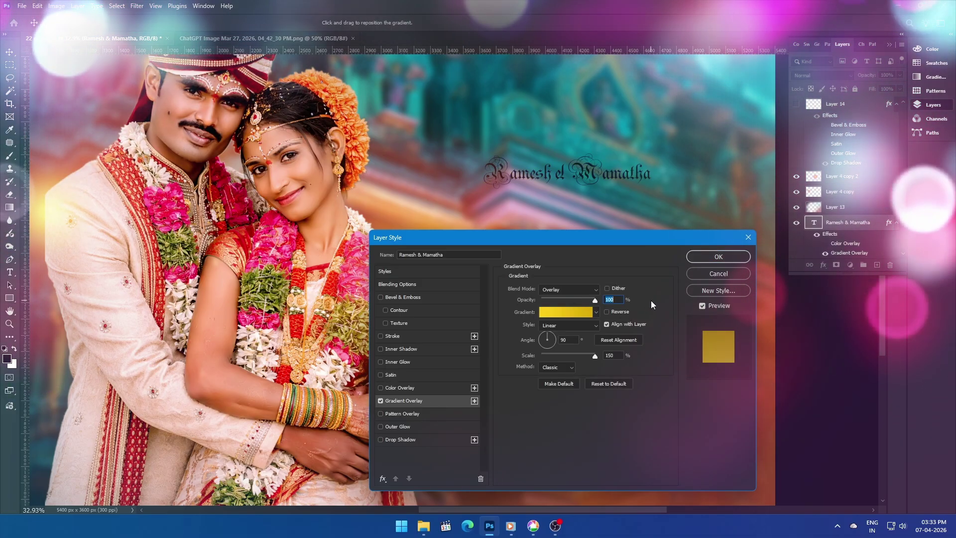
pyautogui.click(719, 257)
# Select all of the new text with the couple's names and try successive fonts after Parchment up to Pfennig
pyautogui.scroll(8, 538, 174)
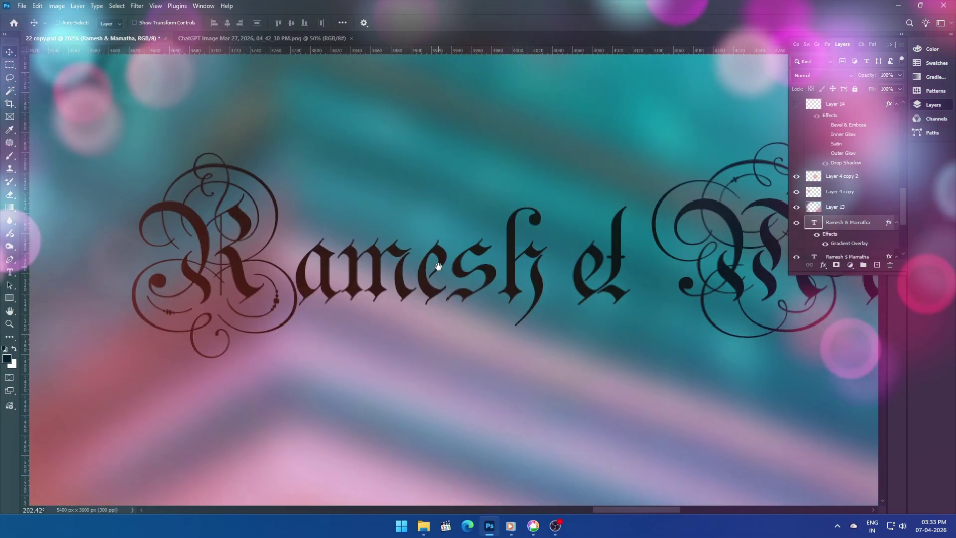
pyautogui.moveTo(846, 257); pyautogui.dragTo(812, 269)
pyautogui.rightClick(367, 235)
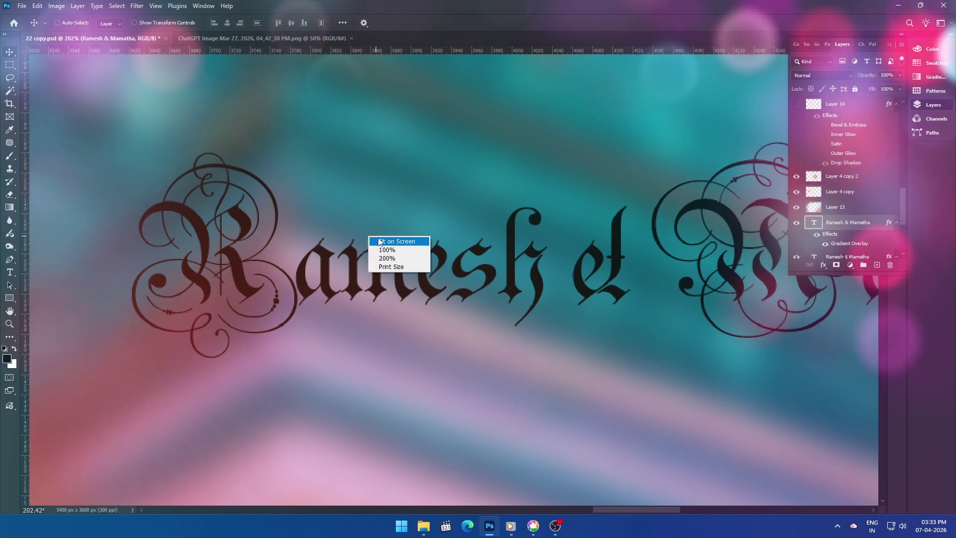
pyautogui.click(393, 238)
pyautogui.scroll(3, 664, 195)
pyautogui.press('t')
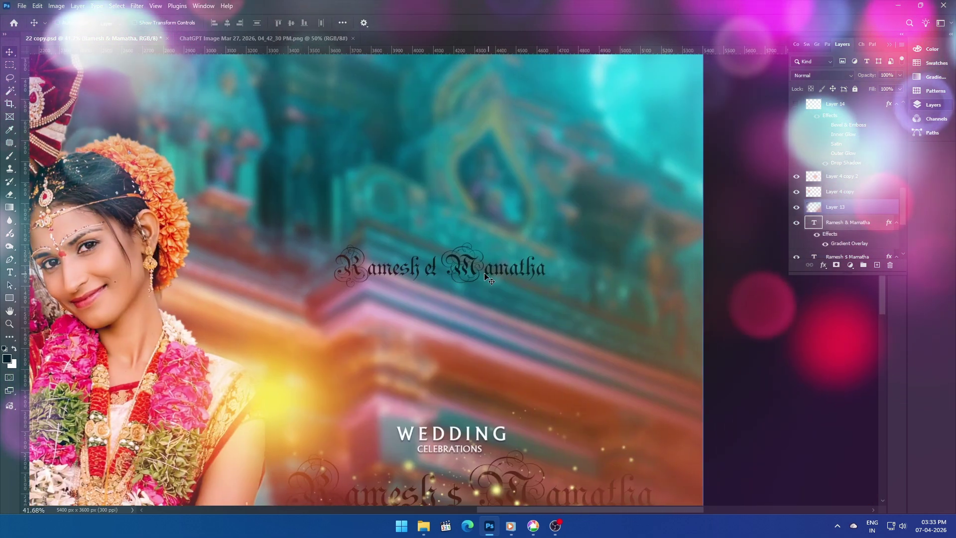
pyautogui.click(473, 266)
pyautogui.hotkey('ctrl', 'a')
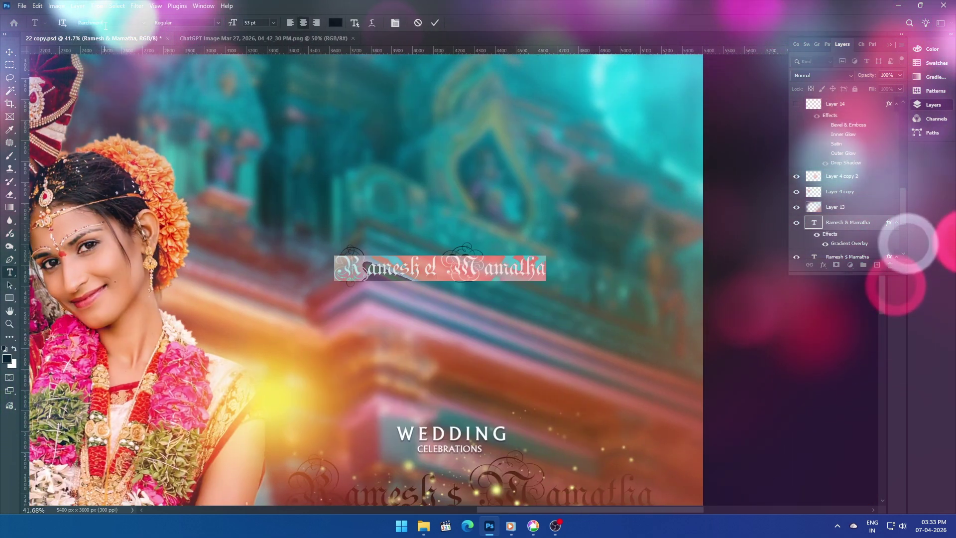
pyautogui.press('Down')
pyautogui.press('Down')
pyautogui.press('Down')
pyautogui.press('Down')
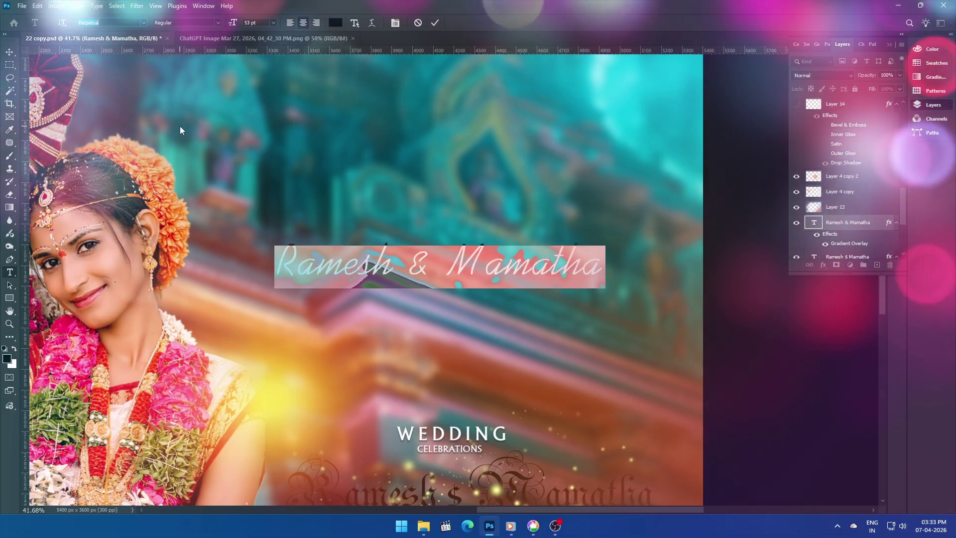
pyautogui.press('Down')
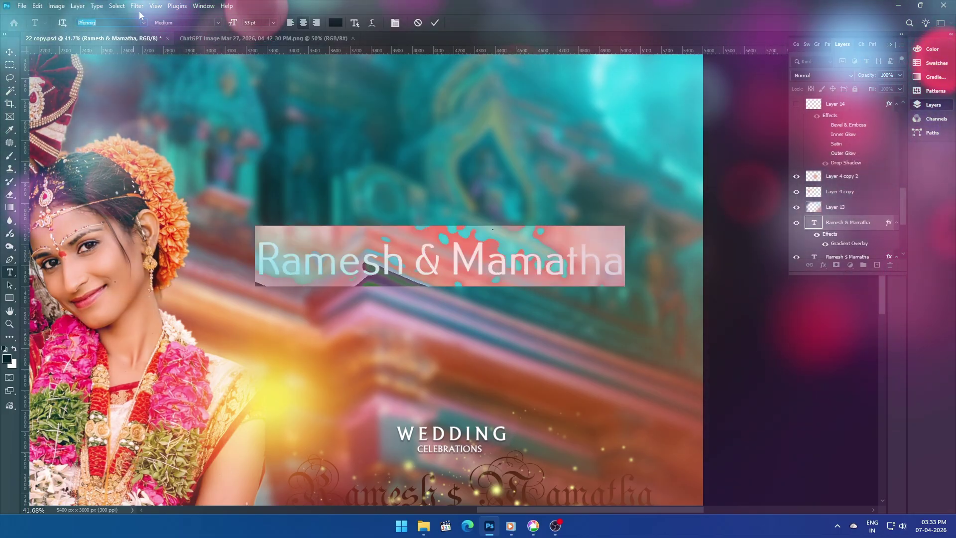
# Change the font of the couple's names to Riffic Free Bold and commit the text
pyautogui.click(143, 23)
pyautogui.scroll(-10, 299, 361)
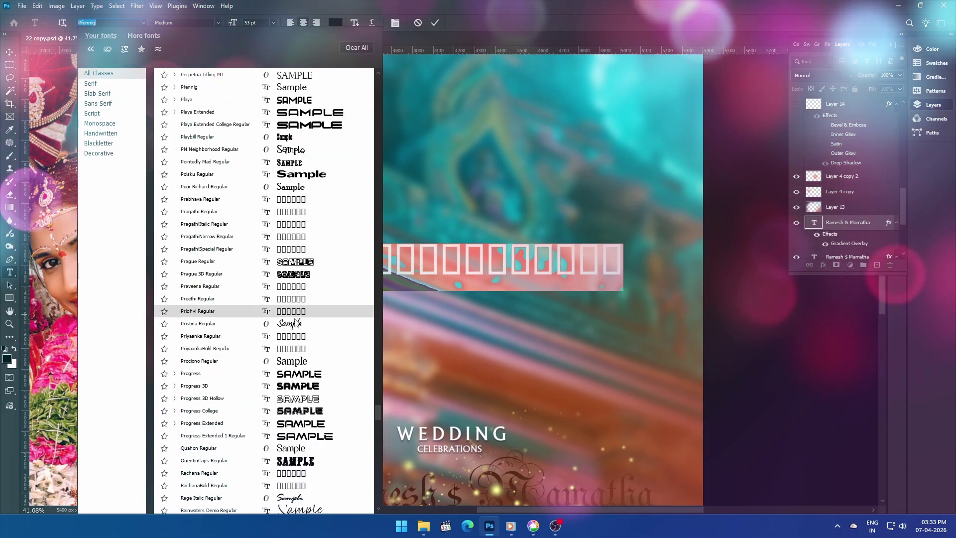
pyautogui.scroll(-3, 323, 368)
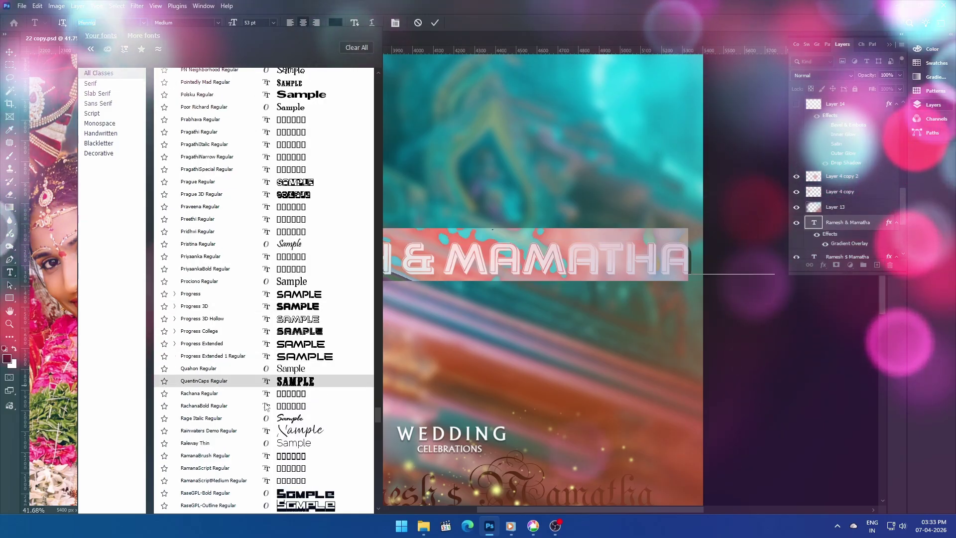
pyautogui.scroll(-3, 340, 374)
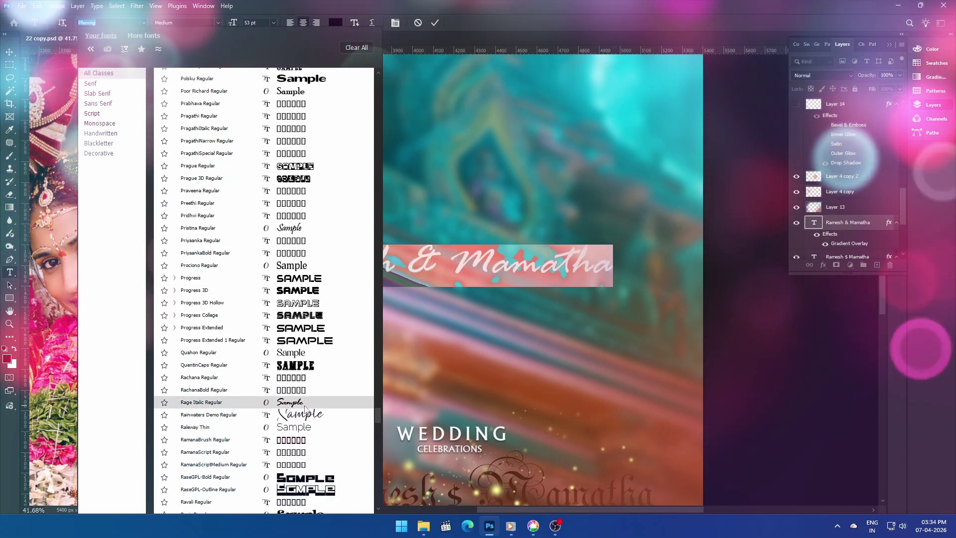
pyautogui.scroll(-4, 309, 358)
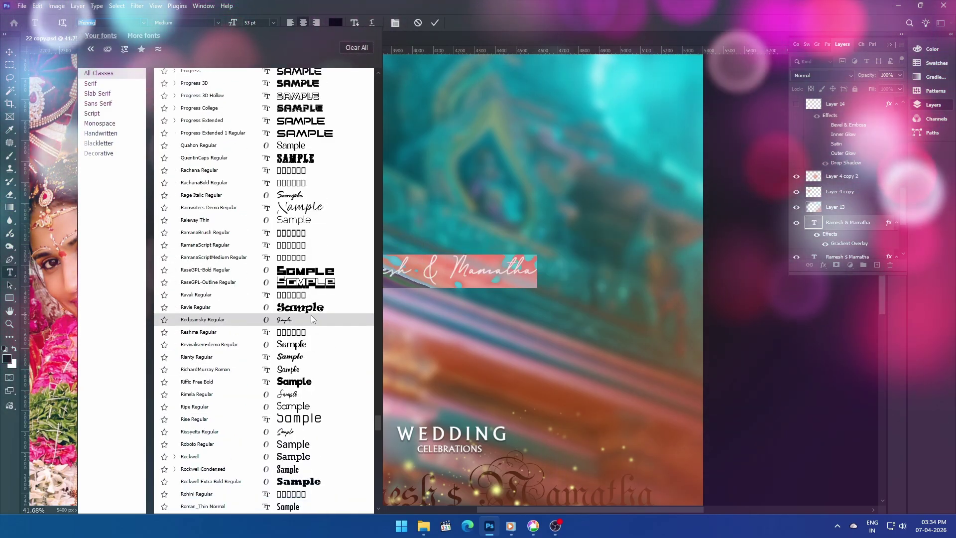
pyautogui.click(310, 383)
pyautogui.hotkey('ctrl', 'Return')
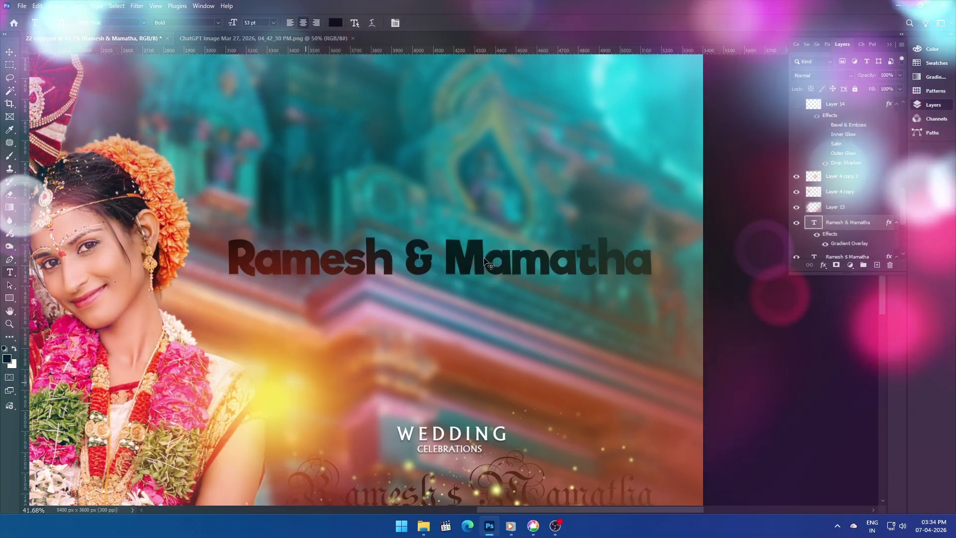
# Place the couple's names between the WEDDING CELEBRATIONS heading and the quote, scaled to about 48.35 pt, on the topmost layer
pyautogui.moveTo(486, 262); pyautogui.dragTo(454, 336)
pyautogui.hotkey('ctrl', 't')
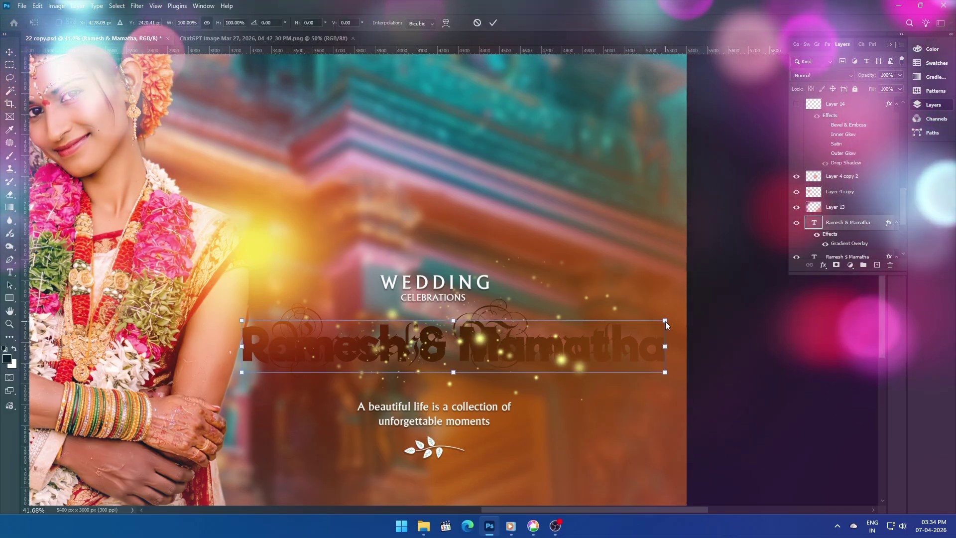
pyautogui.moveTo(665, 321); pyautogui.dragTo(646, 318)
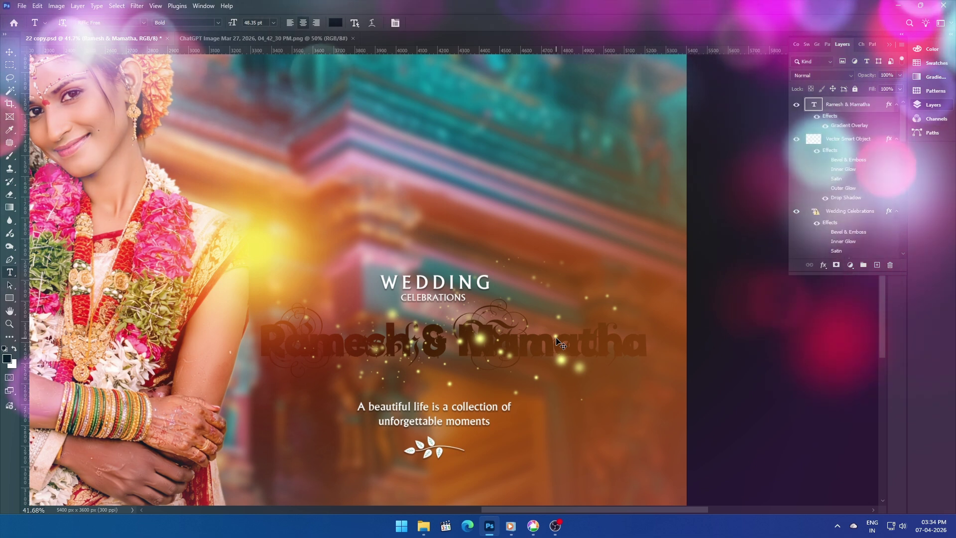
pyautogui.press('Return')
pyautogui.press('t')
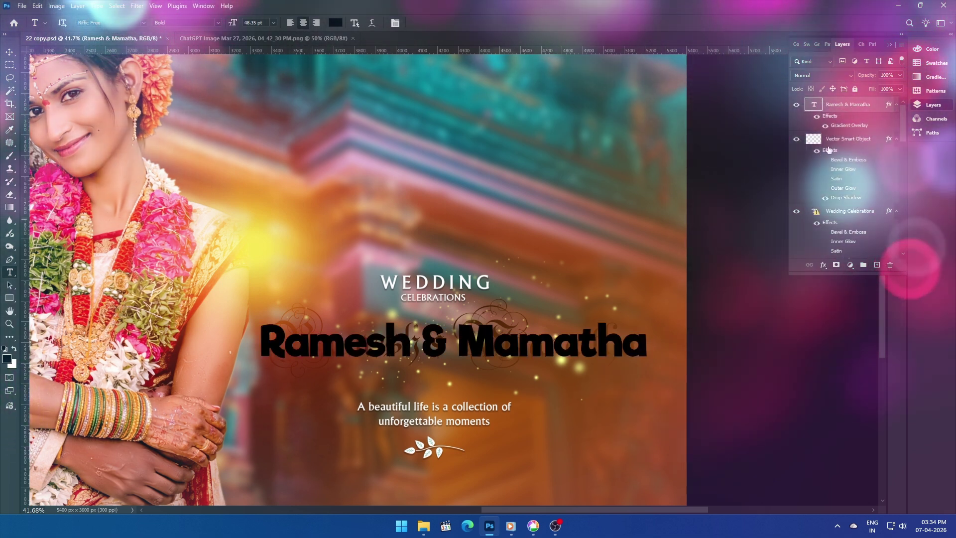
# Change the Gradient Overlay blend mode of the couple's names layer from Overlay to Normal
pyautogui.doubleClick(824, 163)
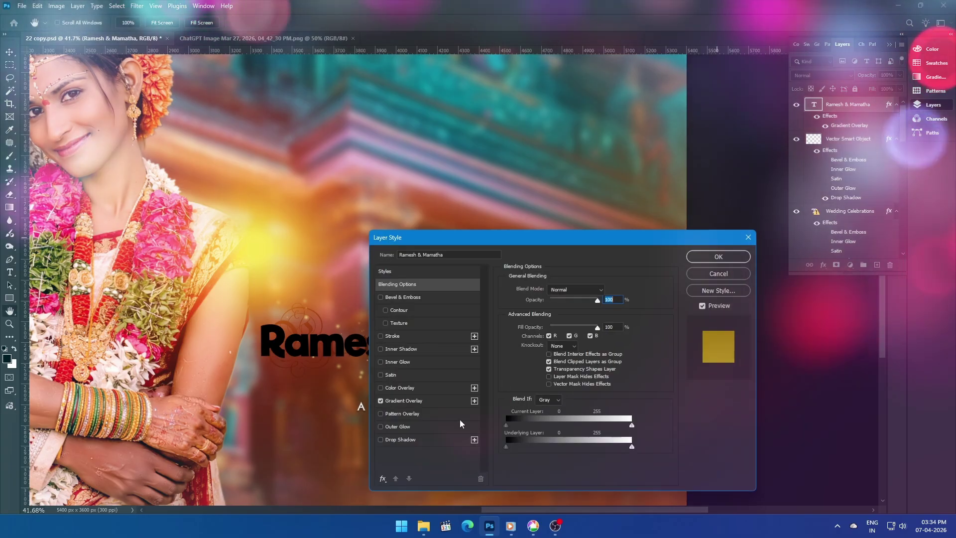
pyautogui.click(422, 401)
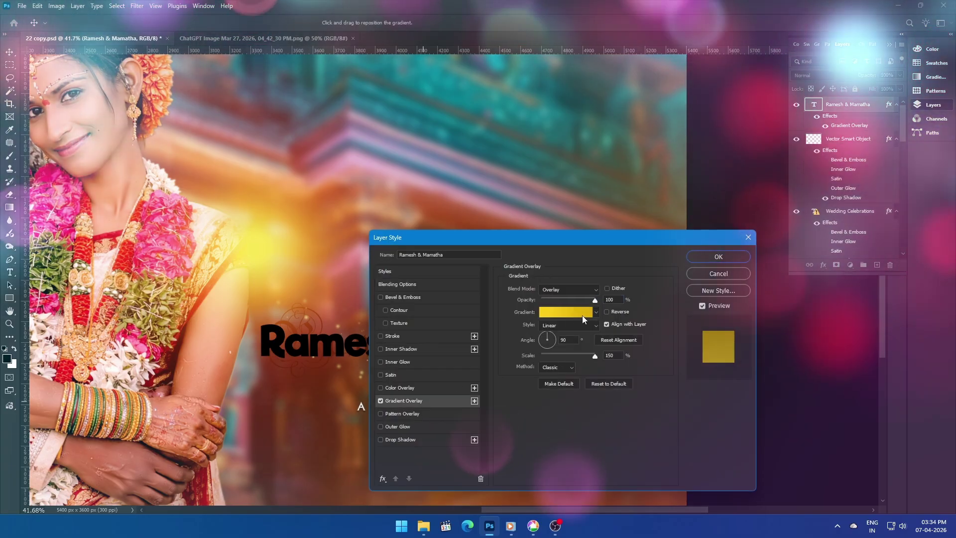
pyautogui.click(552, 289)
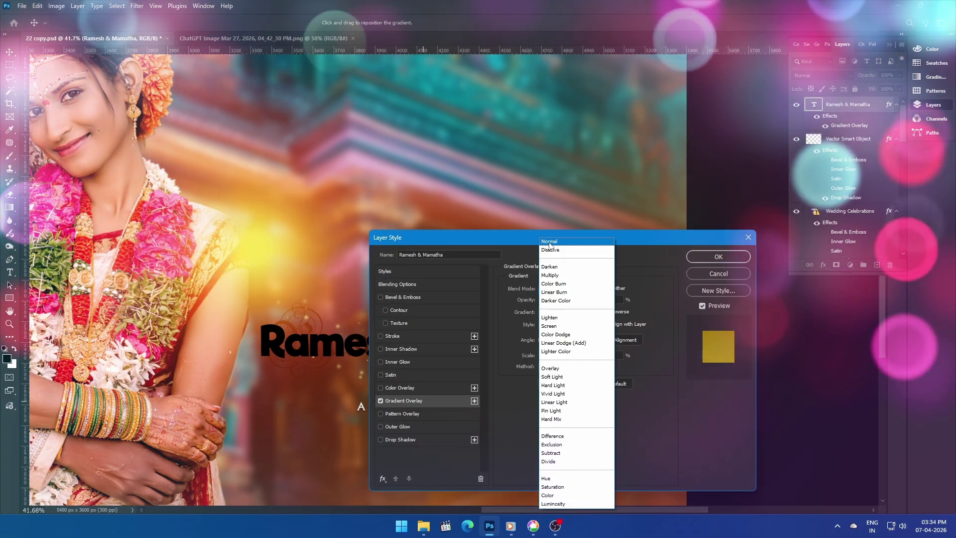
pyautogui.click(547, 246)
pyautogui.moveTo(544, 241); pyautogui.dragTo(739, 175)
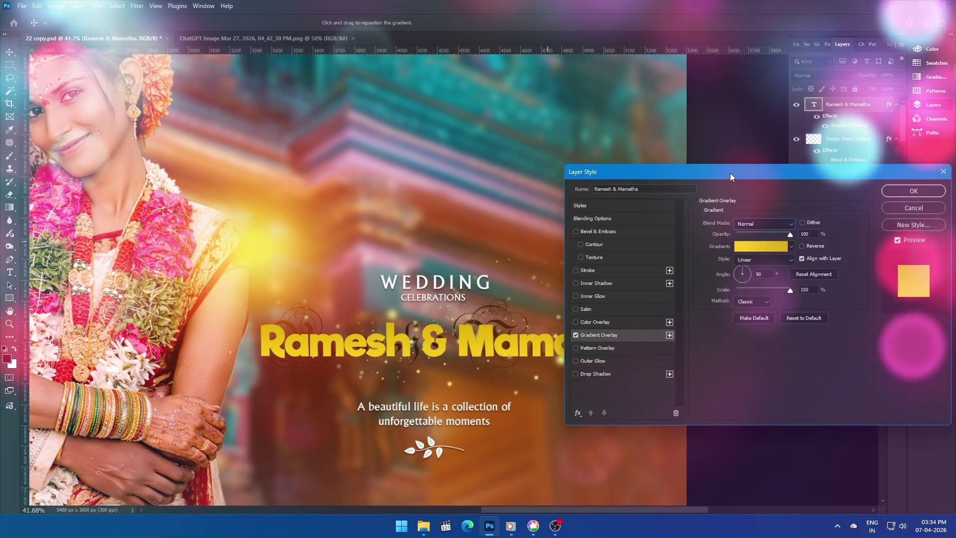
# Try the Color Burn blend mode for the Gradient Overlay and return it to Normal
pyautogui.click(793, 222)
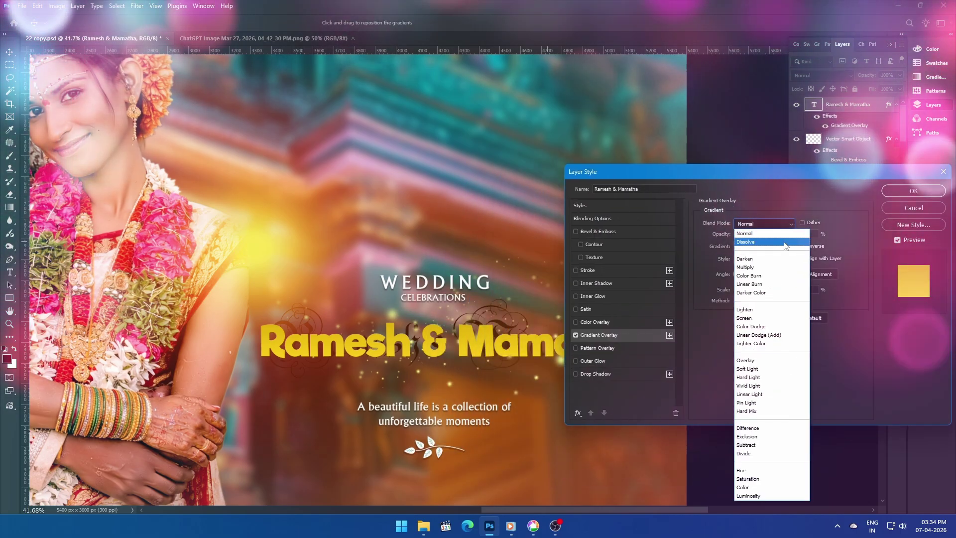
pyautogui.click(767, 278)
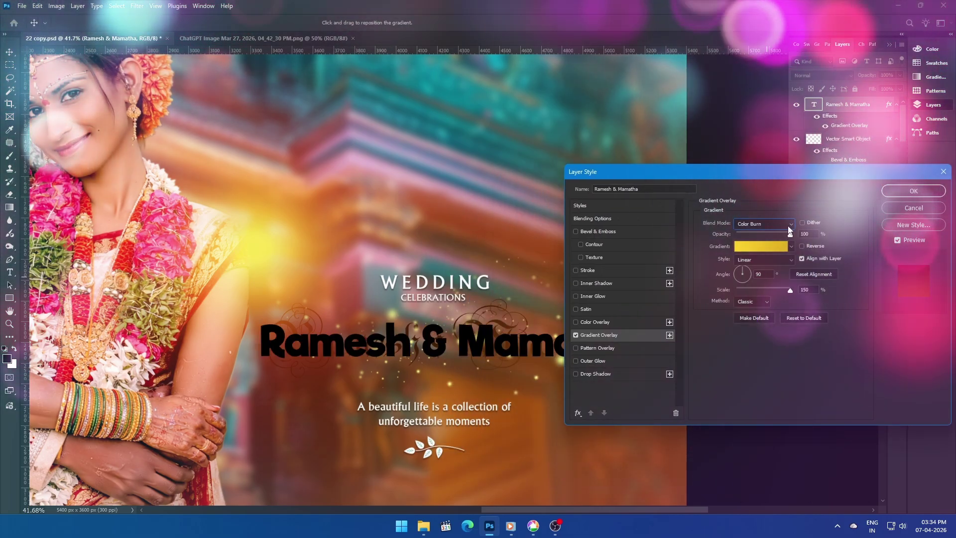
pyautogui.click(789, 225)
pyautogui.click(794, 241)
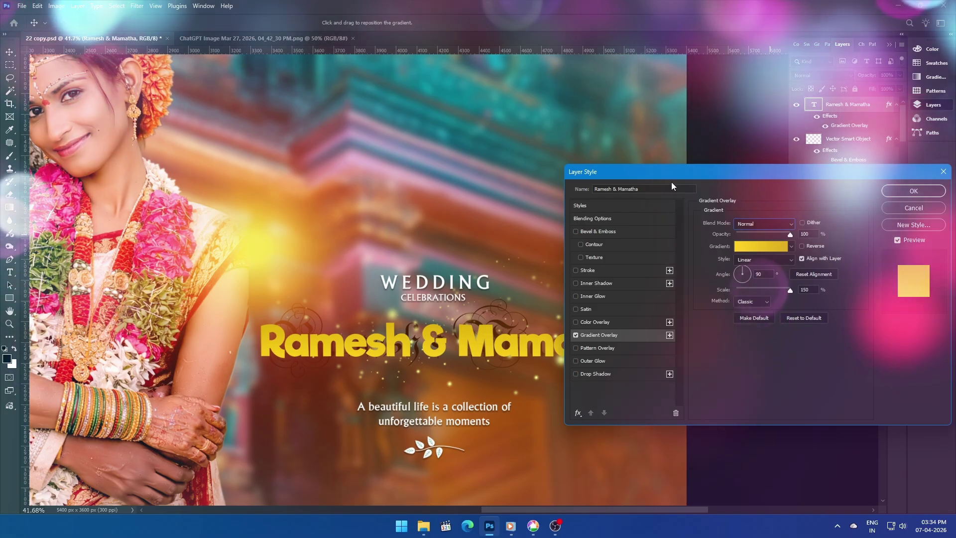
# Set the overlay gradient's end colour stop to dark gold a38006 and reverse the gradient
pyautogui.moveTo(664, 173); pyautogui.dragTo(315, 76)
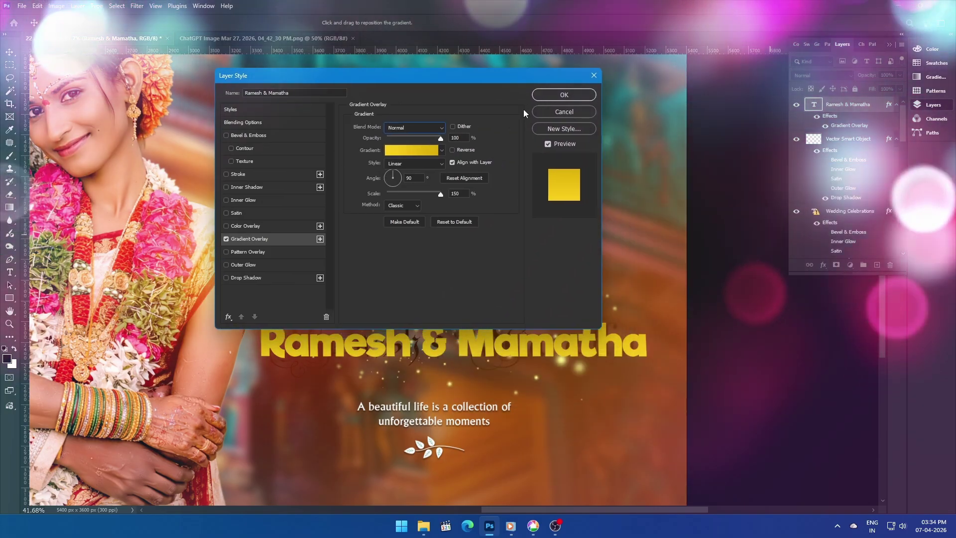
pyautogui.click(411, 150)
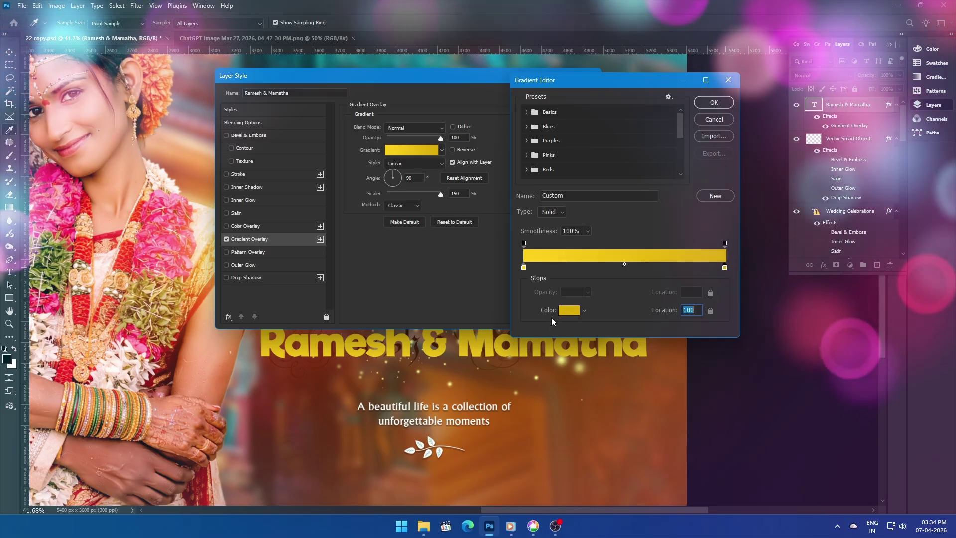
pyautogui.click(565, 312)
pyautogui.click(272, 325)
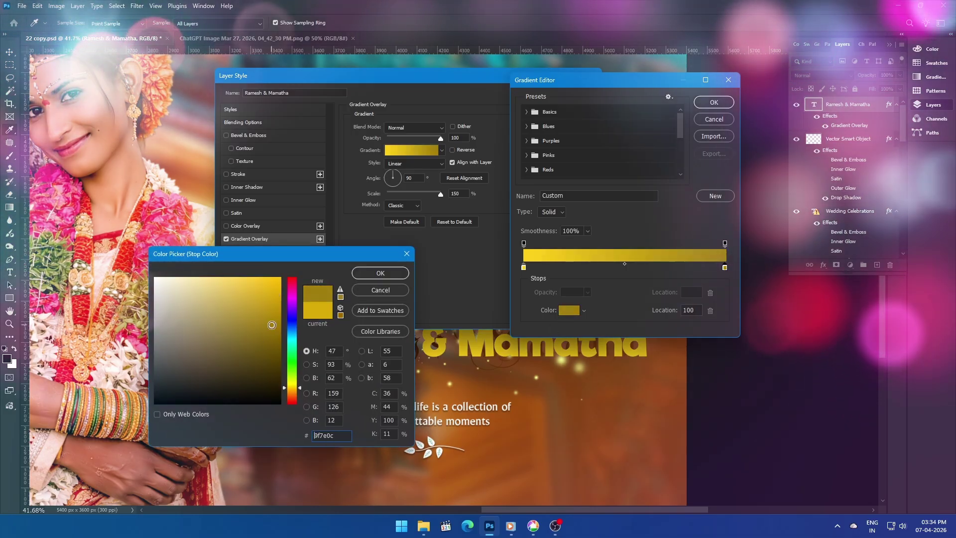
pyautogui.click(276, 330)
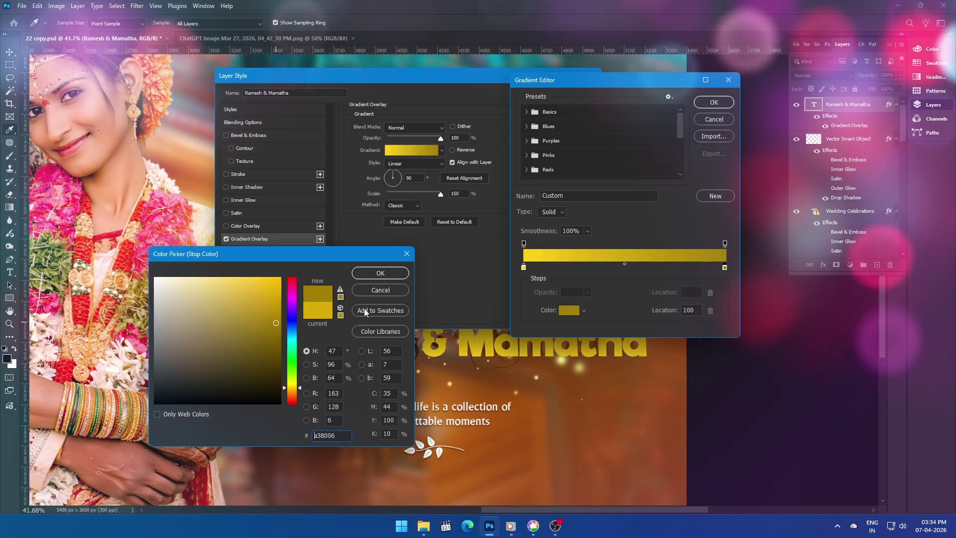
pyautogui.click(381, 272)
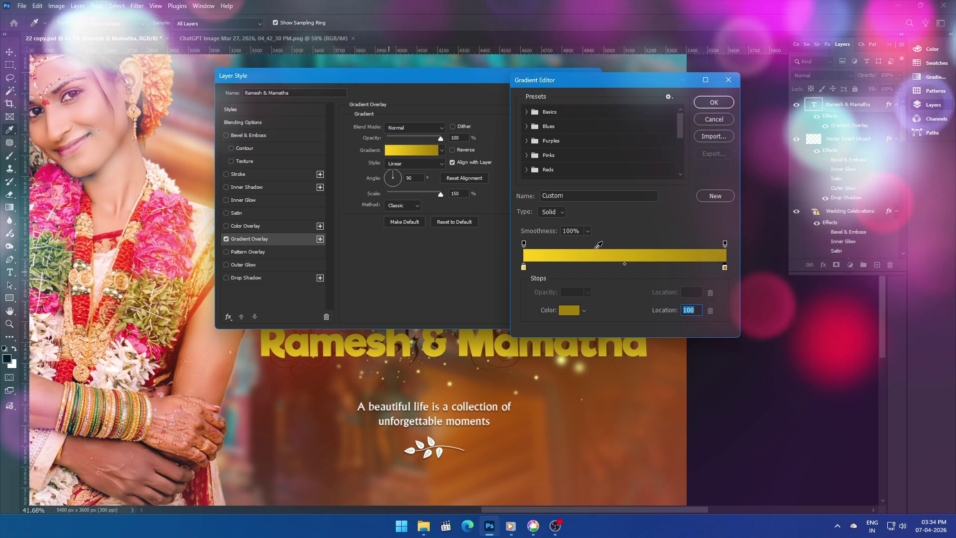
pyautogui.click(700, 103)
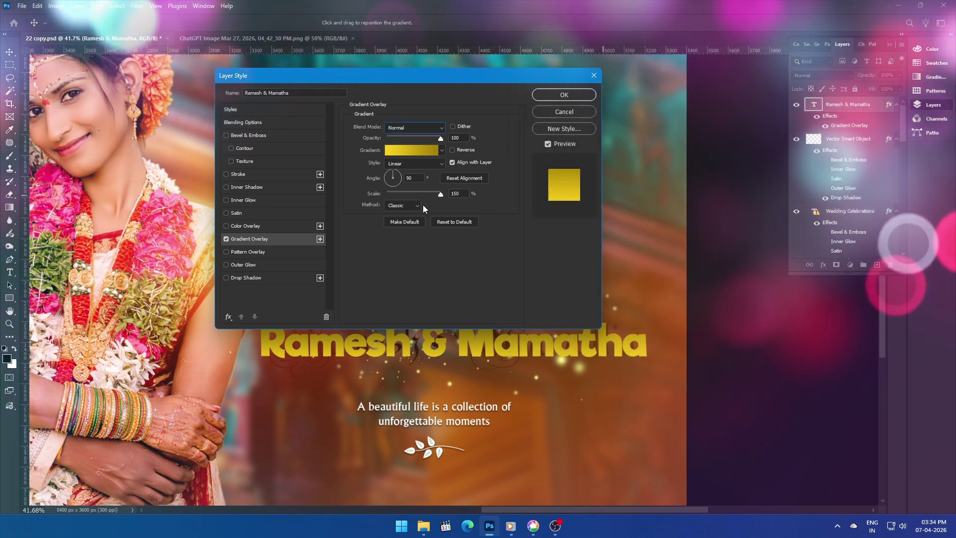
pyautogui.click(452, 150)
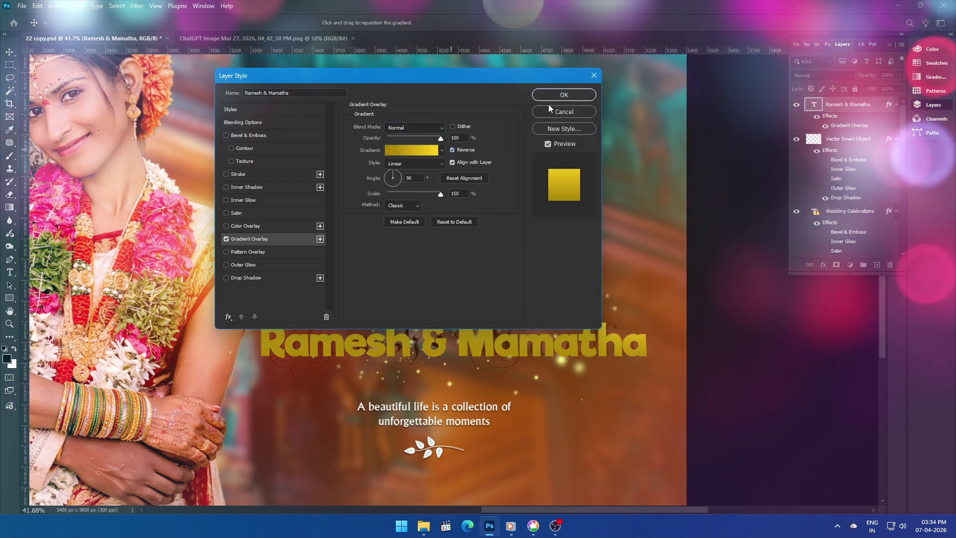
# Add a middle colour stop at location 50 to the overlay gradient, colour it bright yellow f5ee3c, and accept the gradient
pyautogui.click(434, 150)
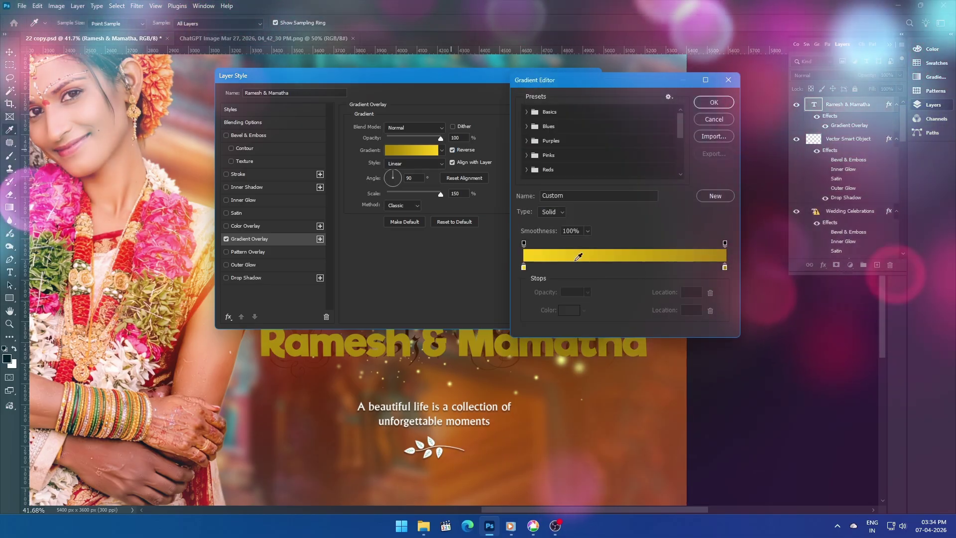
pyautogui.click(633, 267)
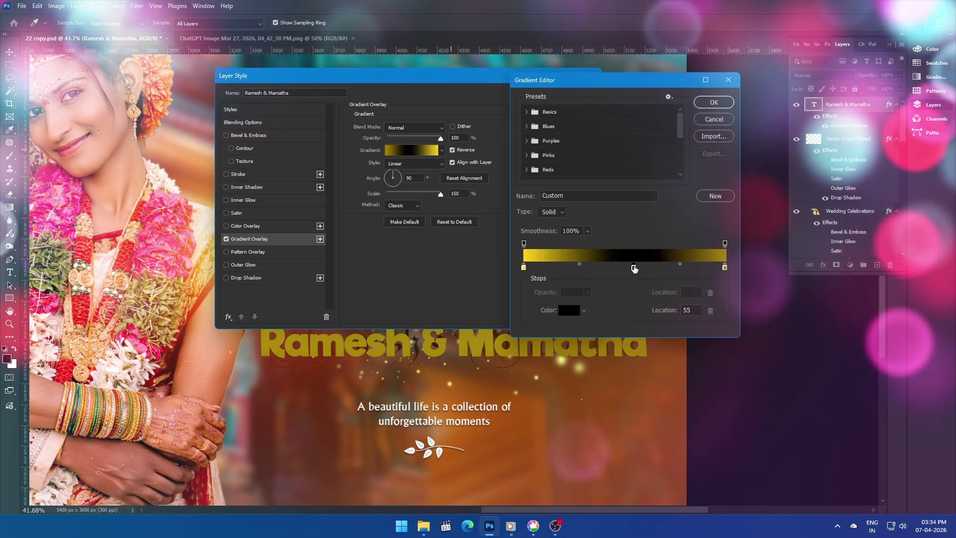
pyautogui.moveTo(633, 269); pyautogui.dragTo(624, 268)
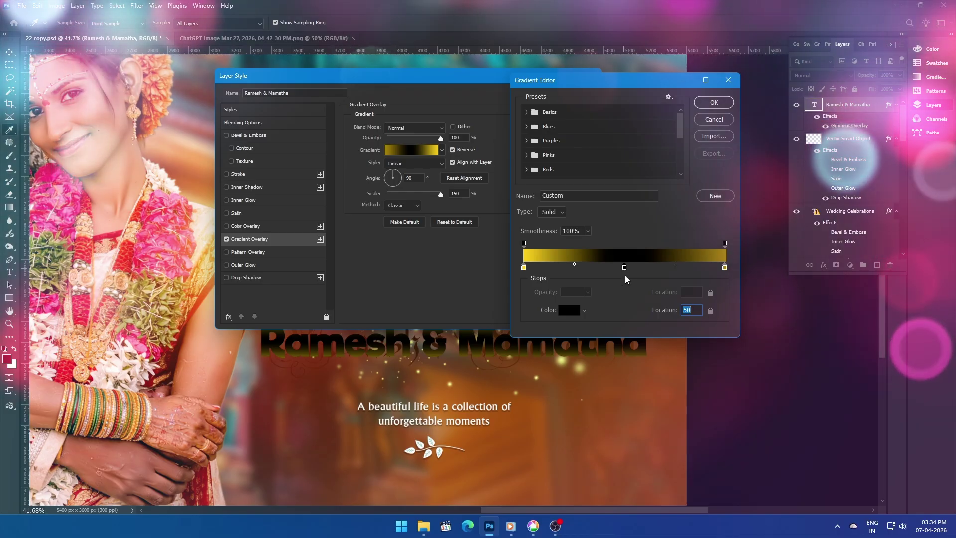
pyautogui.click(569, 310)
pyautogui.moveTo(293, 395)
pyautogui.mouseDown()
pyautogui.moveTo(293, 362)
pyautogui.moveTo(292, 382)
pyautogui.mouseUp()
pyautogui.click(250, 281)
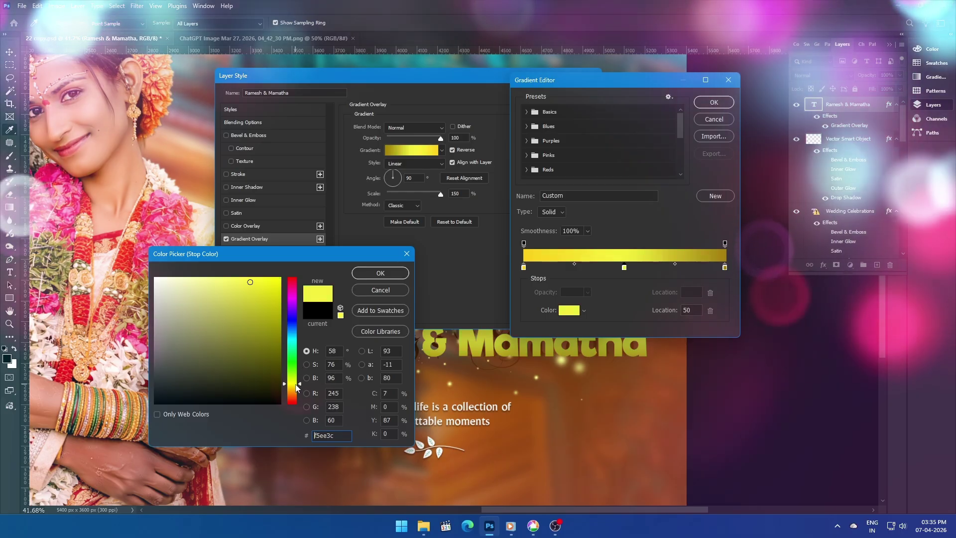
pyautogui.click(379, 273)
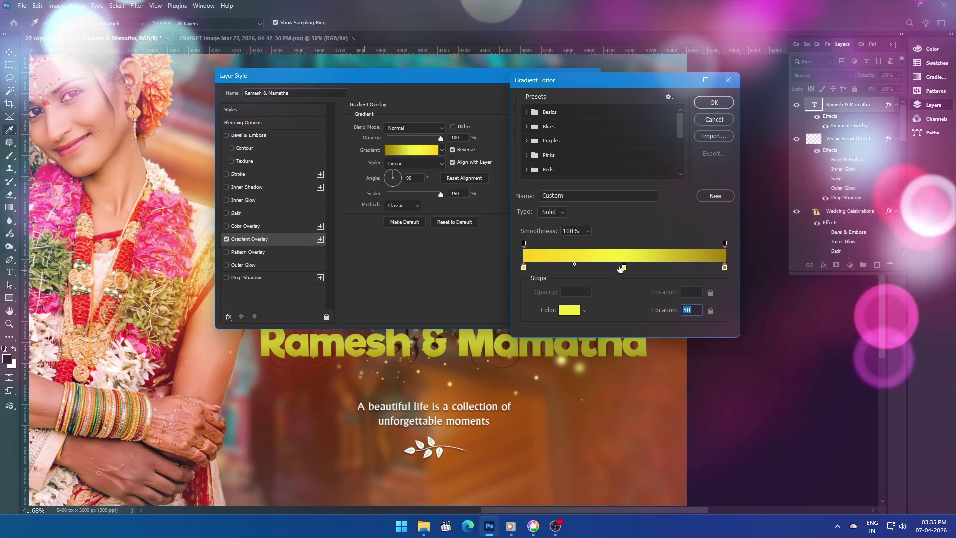
pyautogui.moveTo(624, 267); pyautogui.dragTo(627, 267)
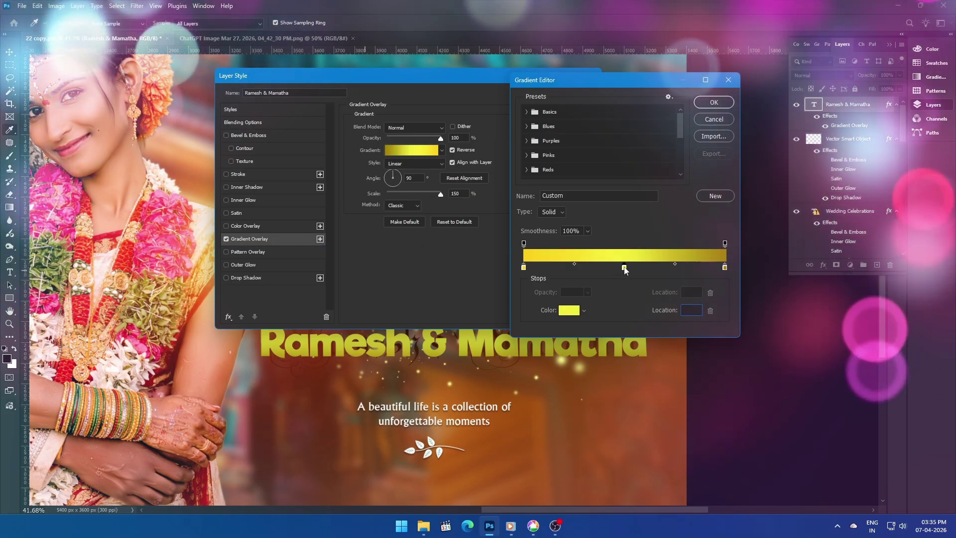
pyautogui.click(713, 102)
# Enable Inner Shadow on the couple's names and set its colour to yellow fff609
pyautogui.moveTo(471, 79); pyautogui.dragTo(778, 64)
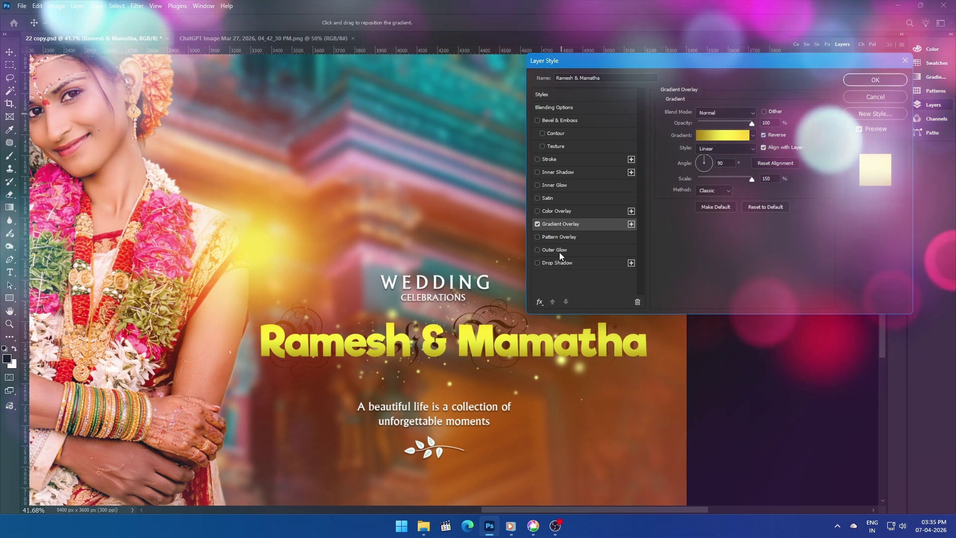
pyautogui.click(560, 172)
pyautogui.click(765, 115)
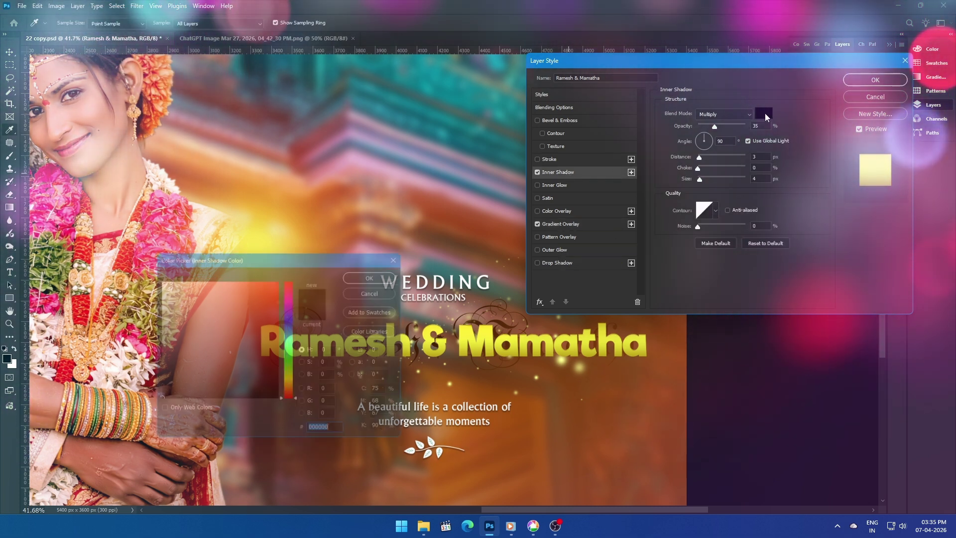
pyautogui.click(293, 379)
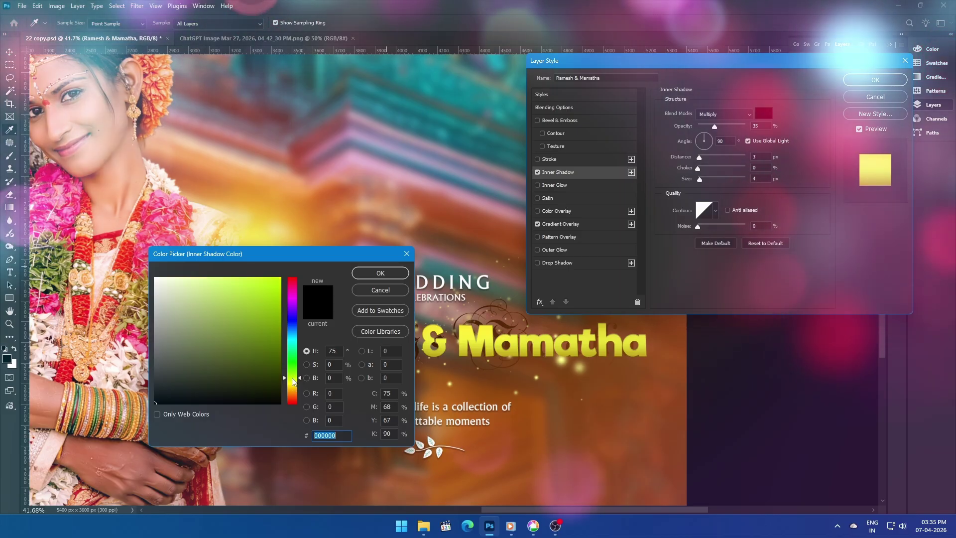
pyautogui.moveTo(292, 380); pyautogui.dragTo(292, 384)
pyautogui.click(277, 311)
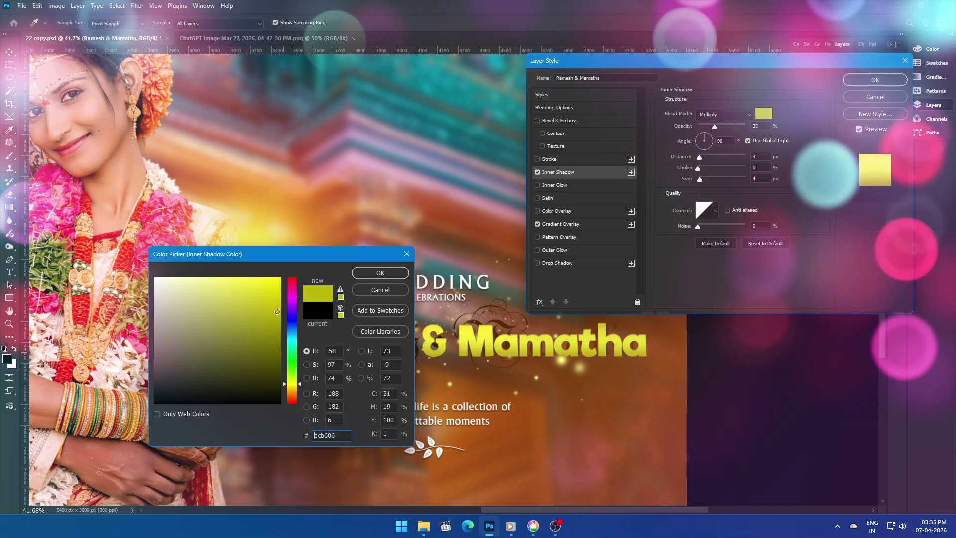
pyautogui.click(218, 289)
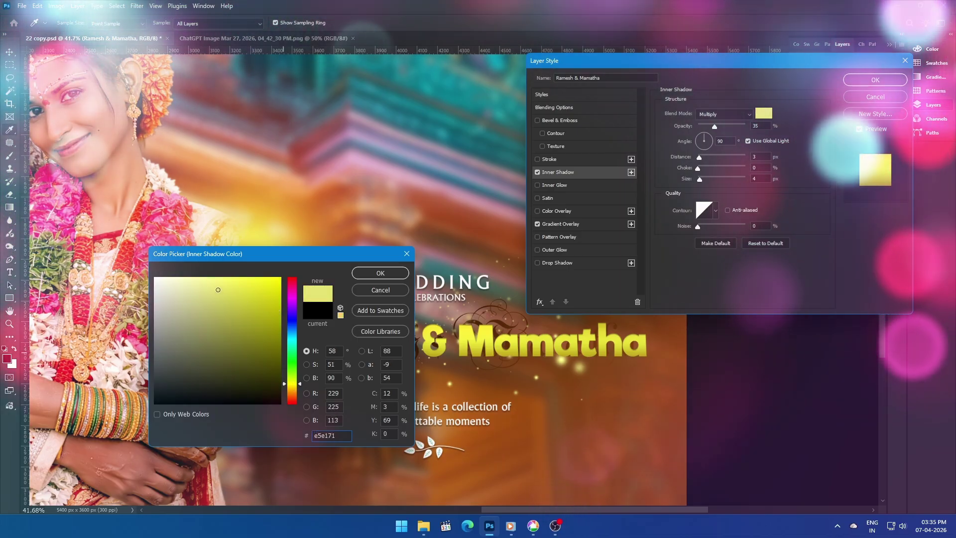
pyautogui.click(276, 277)
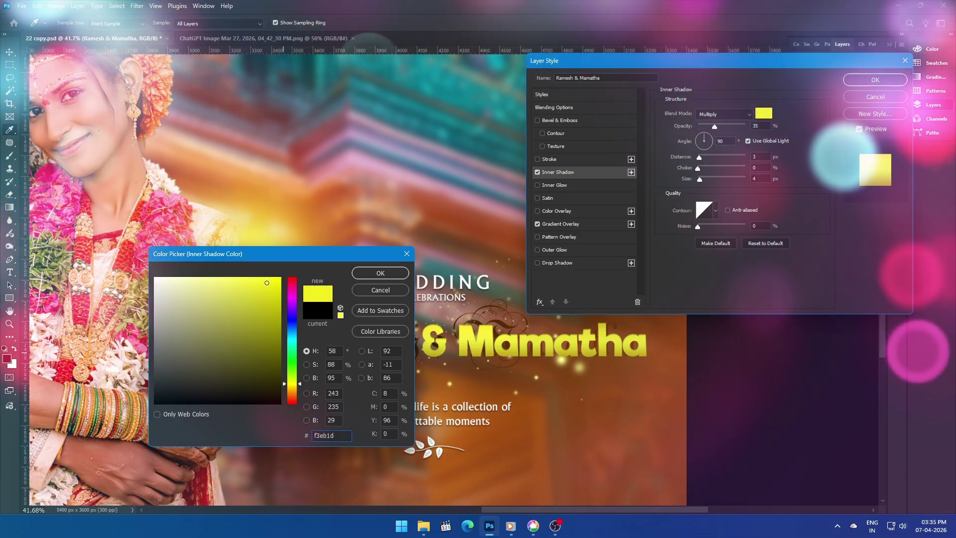
pyautogui.click(367, 280)
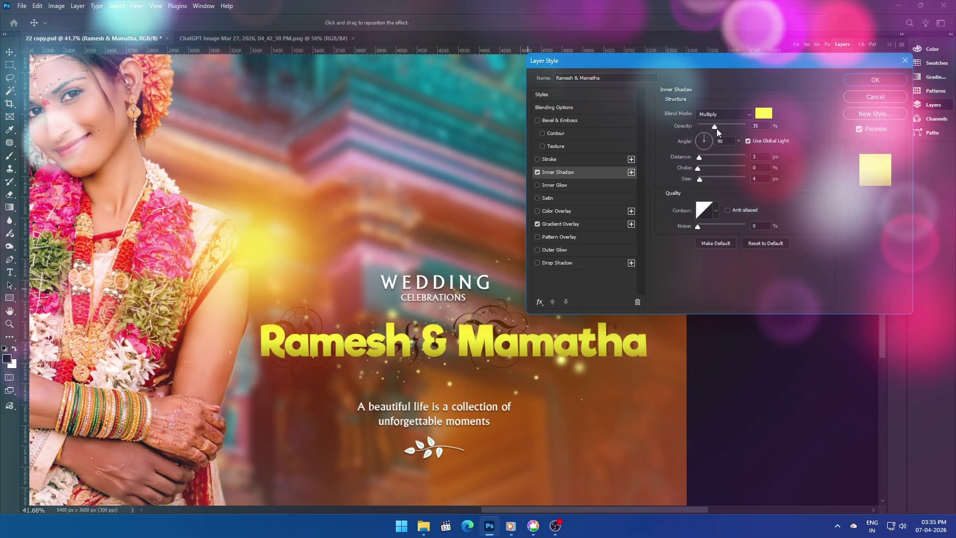
# Set the Inner Shadow to Normal blend mode with 68% opacity, 16 px distance and 11% choke
pyautogui.click(722, 114)
pyautogui.click(720, 122)
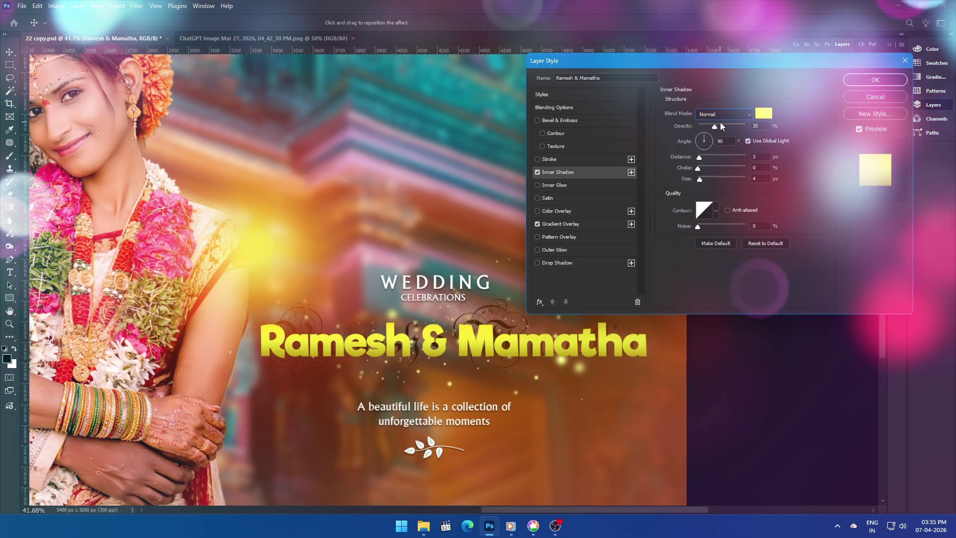
pyautogui.moveTo(712, 130); pyautogui.dragTo(730, 129)
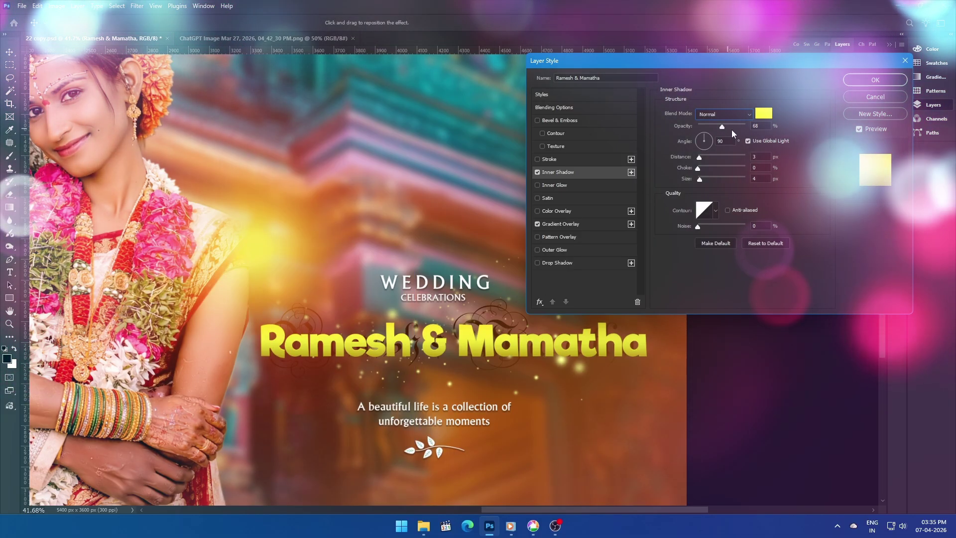
pyautogui.click(705, 158)
pyautogui.moveTo(697, 168)
pyautogui.mouseDown()
pyautogui.moveTo(711, 171)
pyautogui.moveTo(703, 169)
pyautogui.mouseUp()
# Recolour the Inner Shadow orange ffab09 and set its opacity to 75%, distance 10 px, choke 41% and size 13 px
pyautogui.click(763, 113)
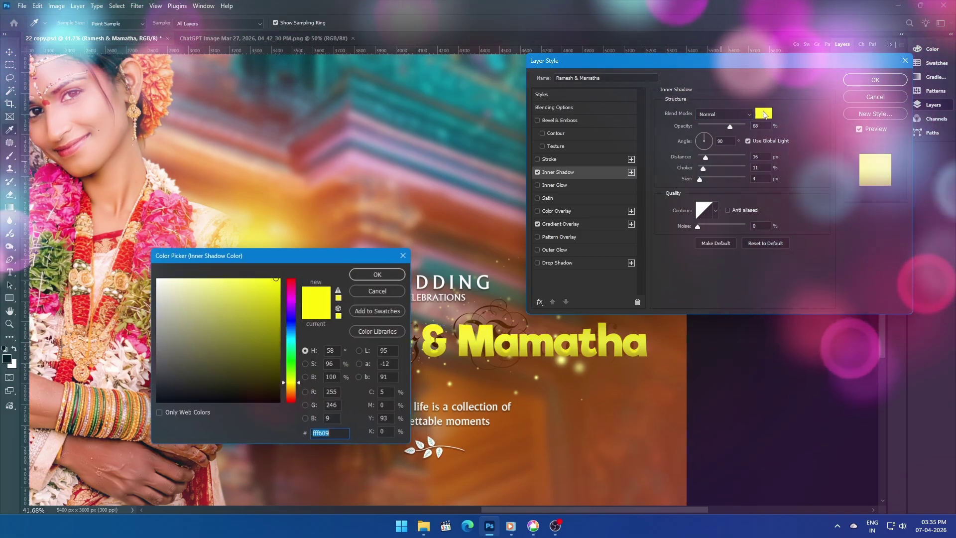
pyautogui.moveTo(292, 384); pyautogui.dragTo(291, 390)
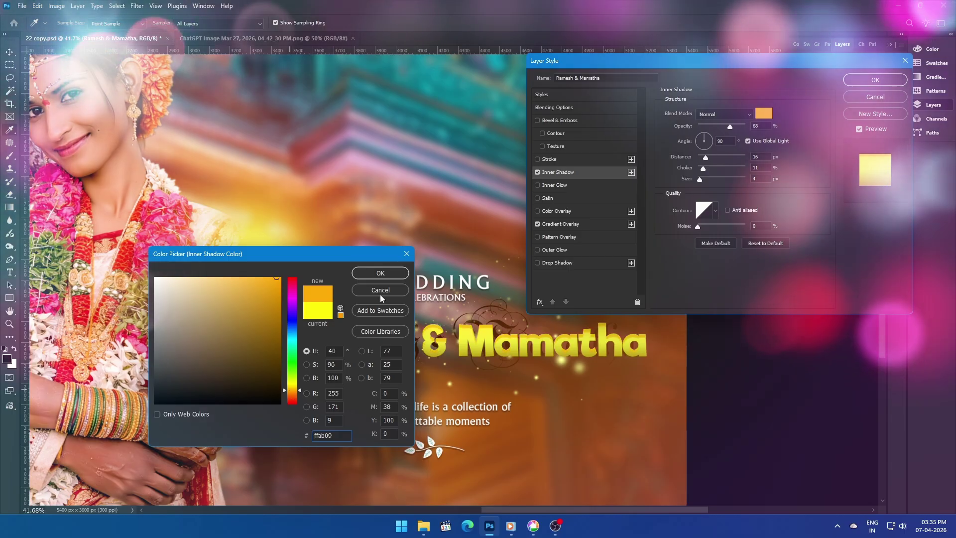
pyautogui.click(380, 273)
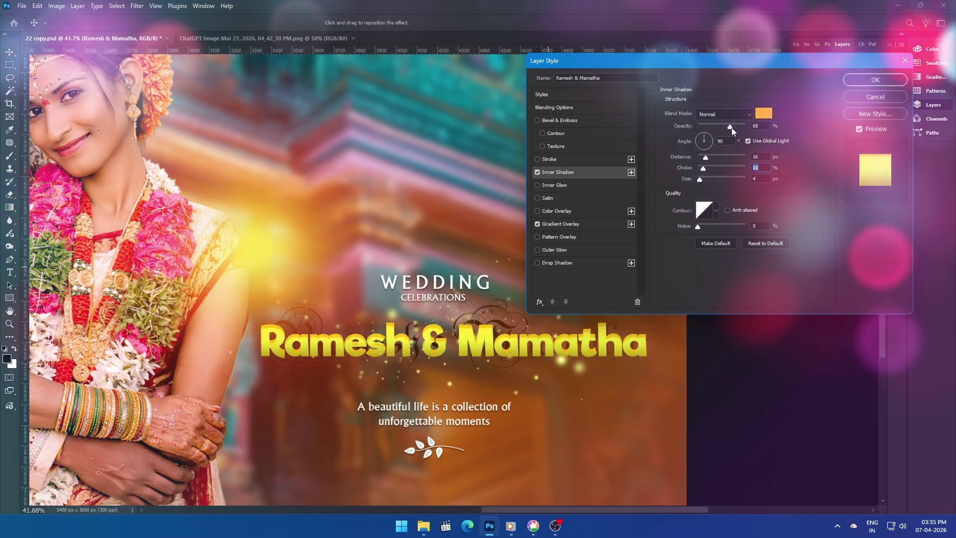
pyautogui.moveTo(729, 127); pyautogui.dragTo(704, 181)
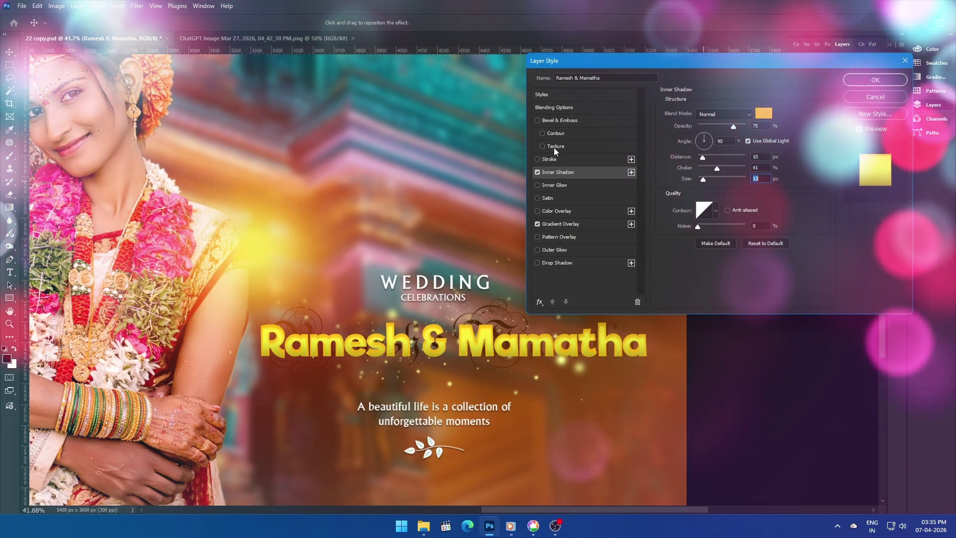
# Enable Inner Glow on the couple's names, colour it bright yellow, set its opacity to 100% and accept the layer style
pyautogui.click(569, 185)
pyautogui.click(685, 147)
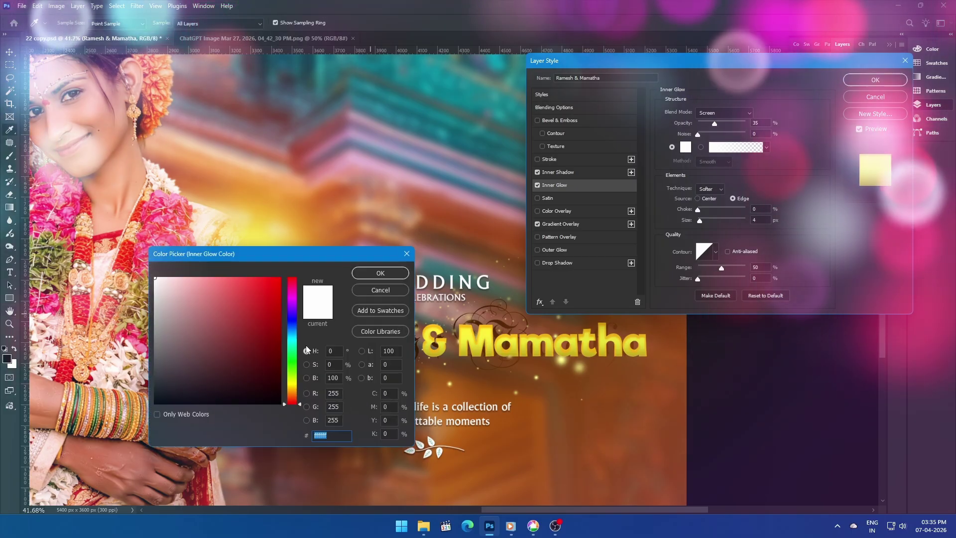
pyautogui.moveTo(295, 393); pyautogui.dragTo(293, 383)
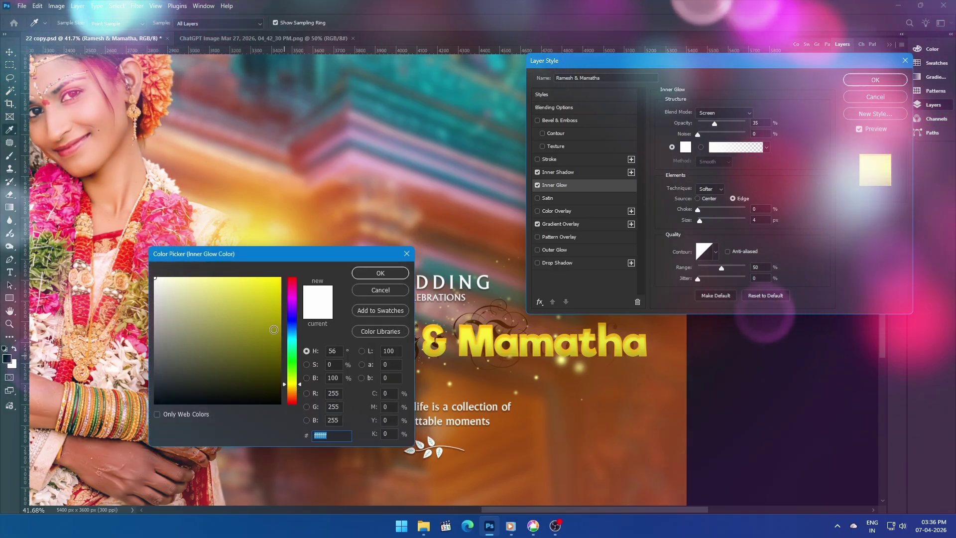
pyautogui.click(267, 287)
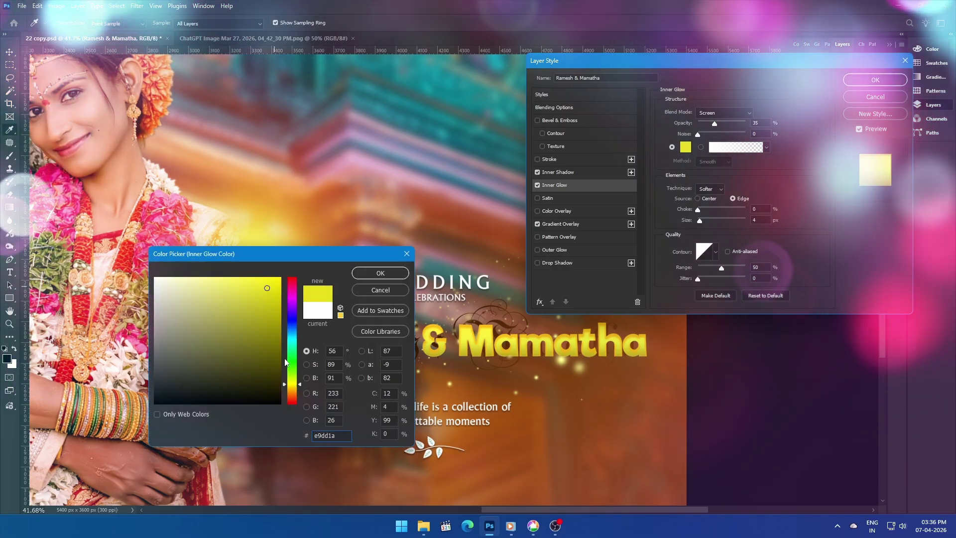
pyautogui.click(293, 383)
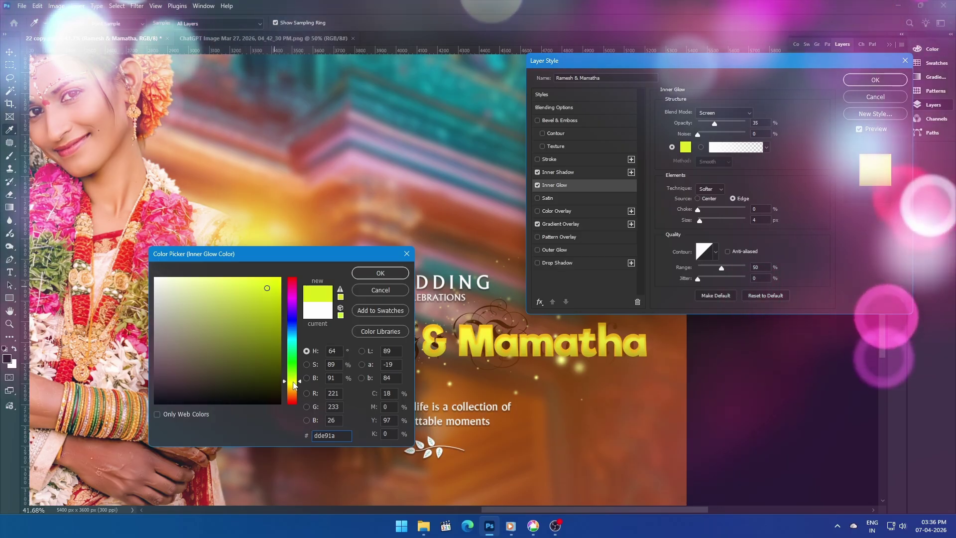
pyautogui.click(380, 272)
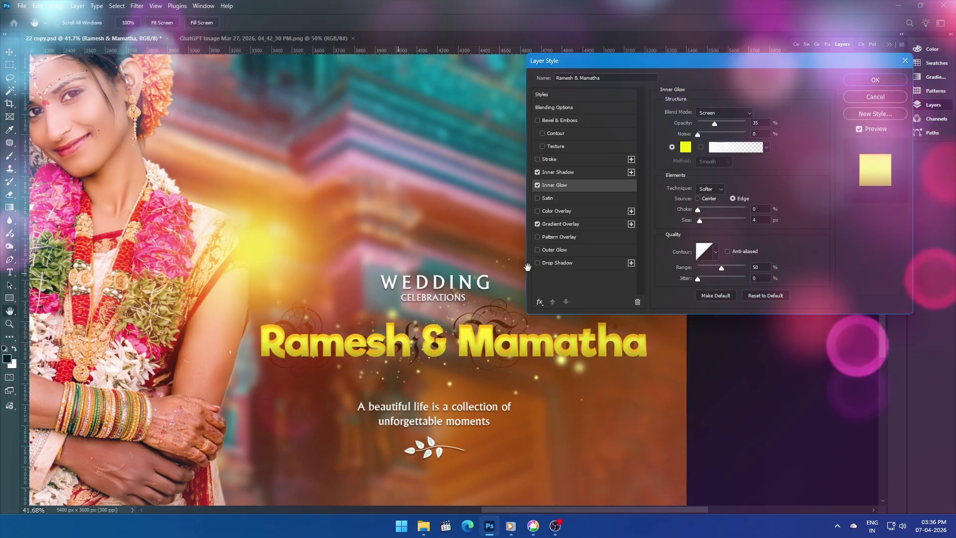
pyautogui.moveTo(715, 124); pyautogui.dragTo(744, 130)
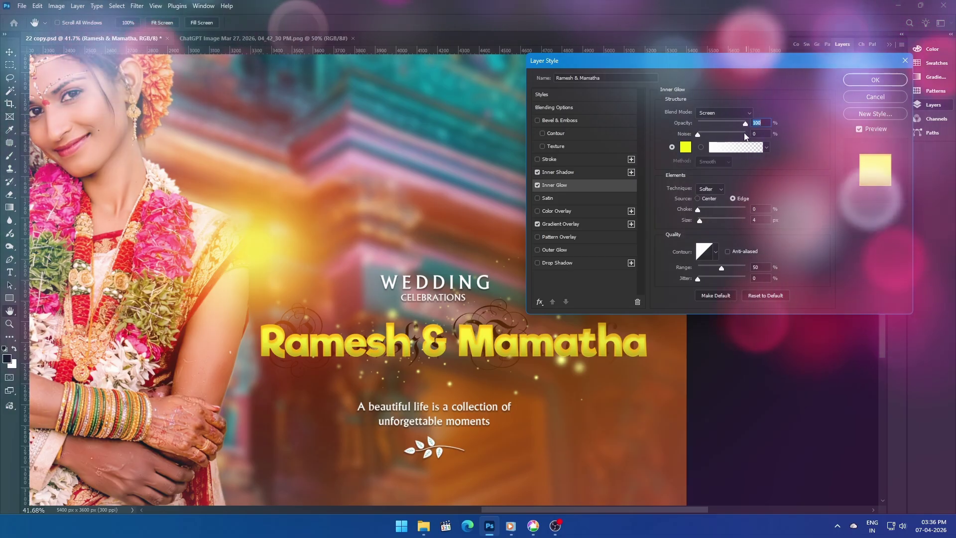
pyautogui.click(853, 81)
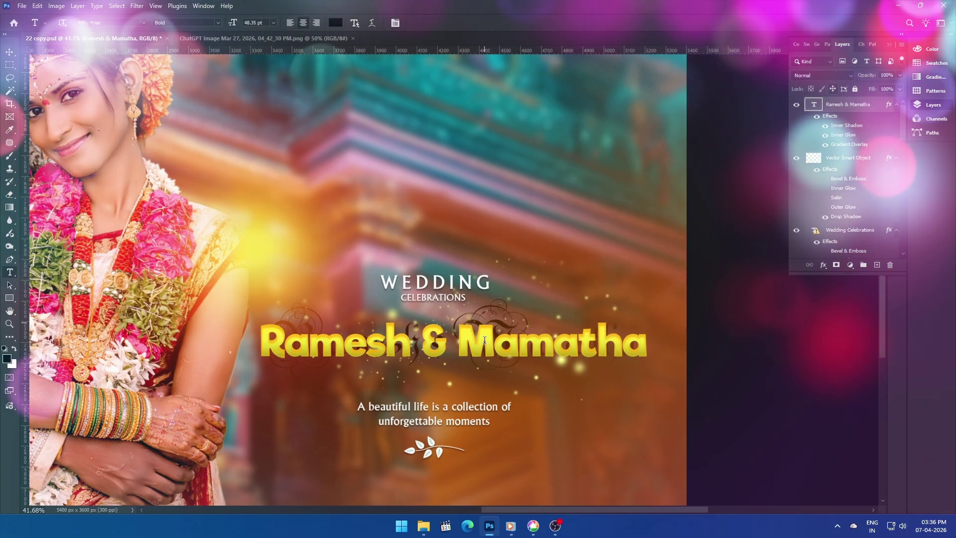
# Restack the gold names text layer so it sits directly above Layer 13 and below Layer 4 copy
pyautogui.press('v')
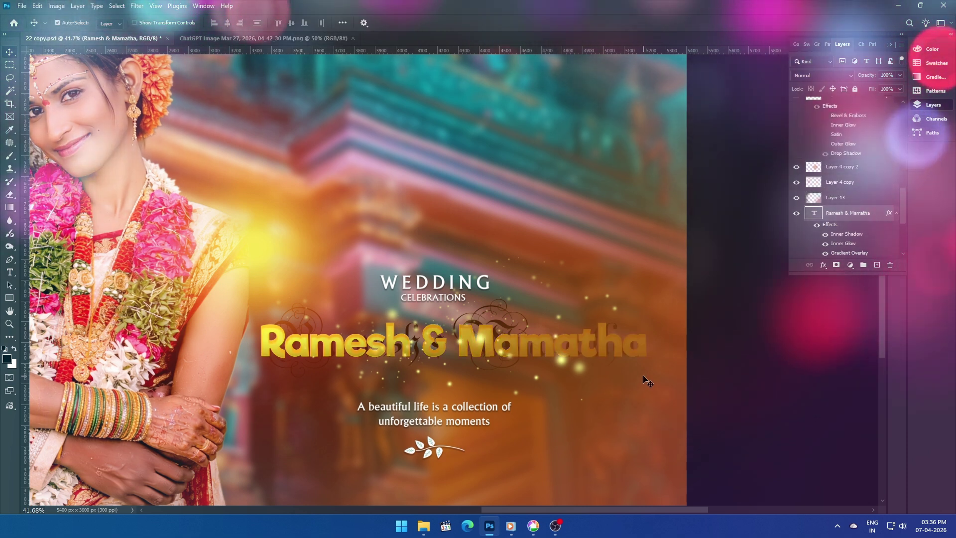
pyautogui.rightClick(502, 323)
pyautogui.click(518, 344)
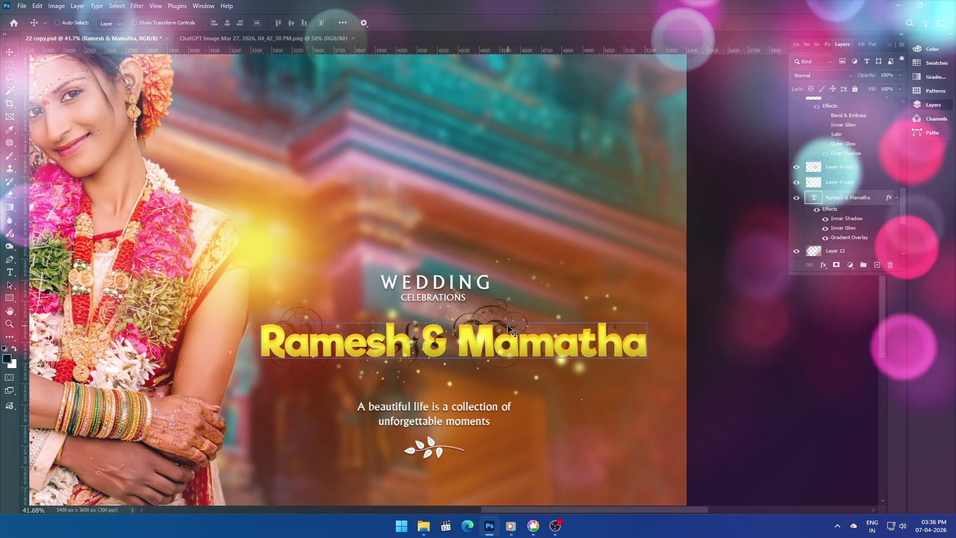
pyautogui.hotkey('ctrl', 't')
pyautogui.press('Return')
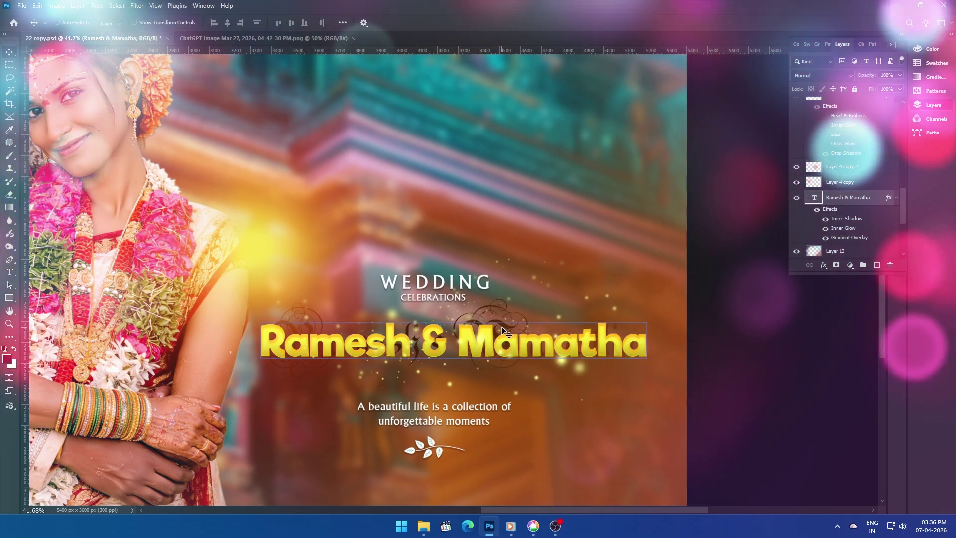
# Enlarge the dark ornate names text behind the gold title to about 118% and centre it behind the title
pyautogui.rightClick(501, 325)
pyautogui.click(523, 347)
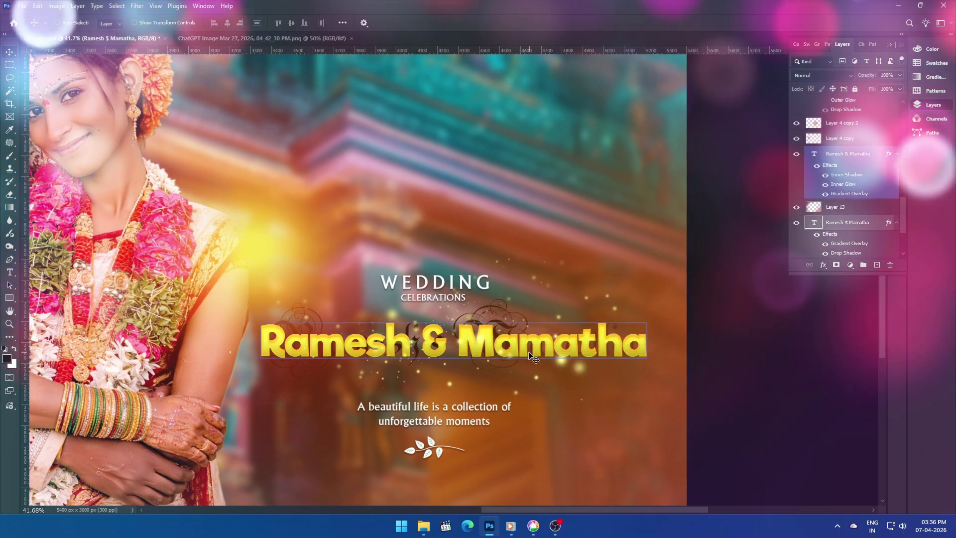
pyautogui.moveTo(652, 284); pyautogui.dragTo(717, 276)
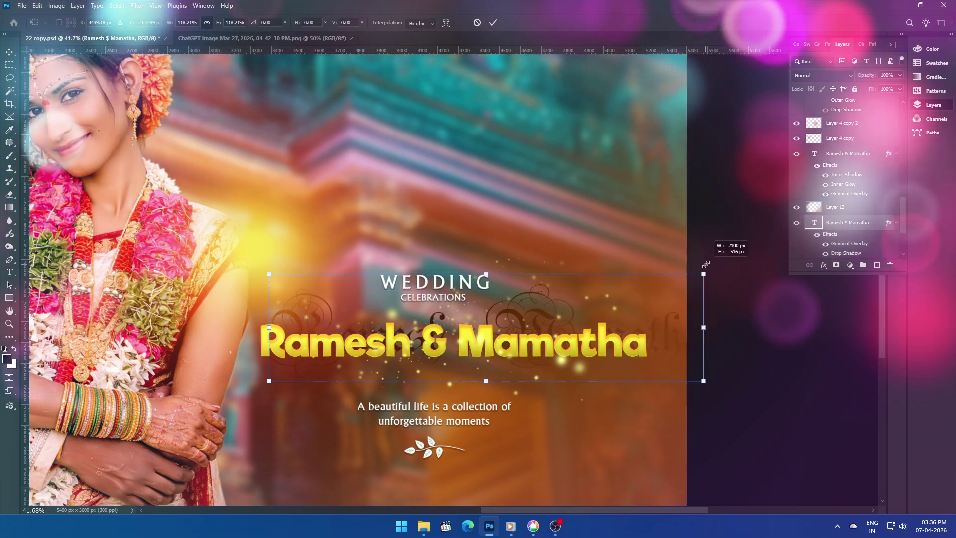
pyautogui.moveTo(574, 314); pyautogui.dragTo(540, 310)
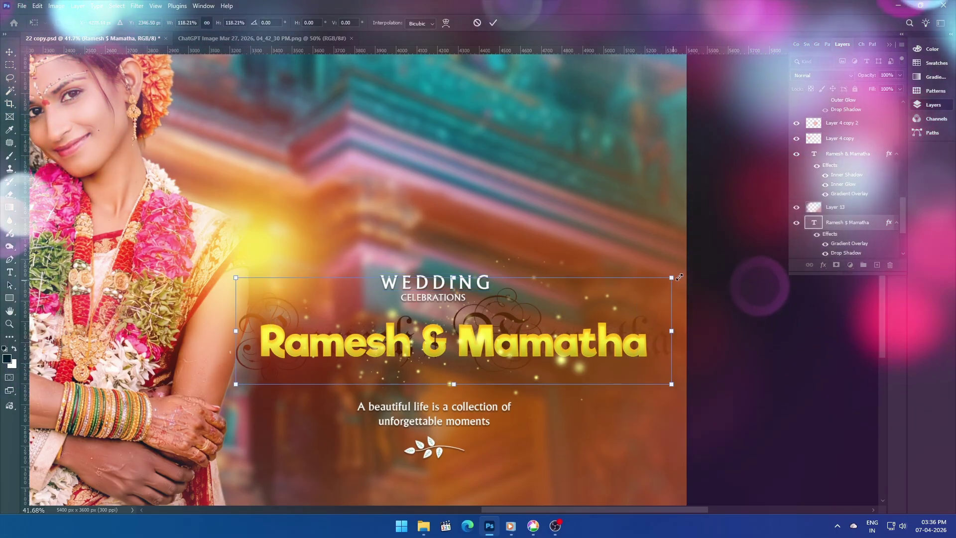
pyautogui.press('Return')
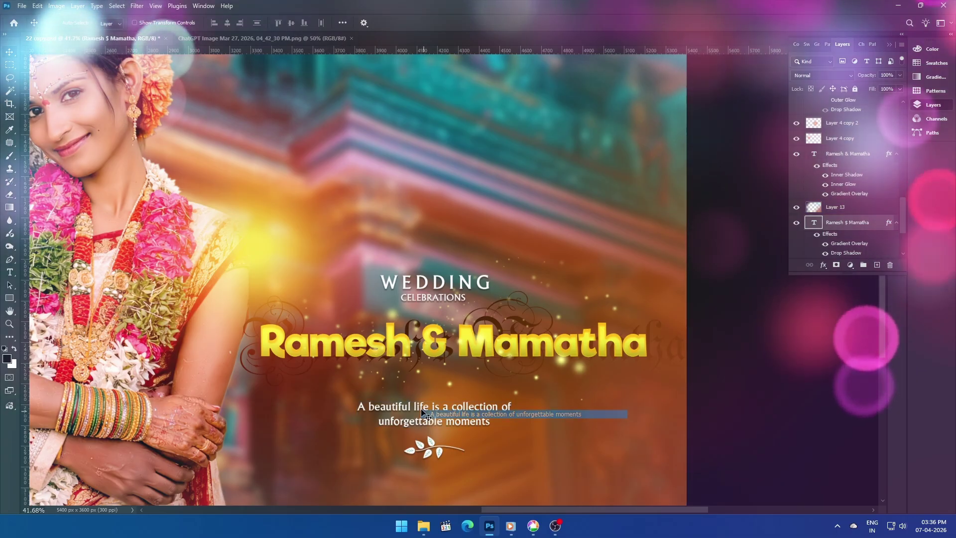
# Move the linked wedding heading, quote and leaf ornament about 72 px right and 33 px up
pyautogui.moveTo(422, 405); pyautogui.dragTo(440, 400)
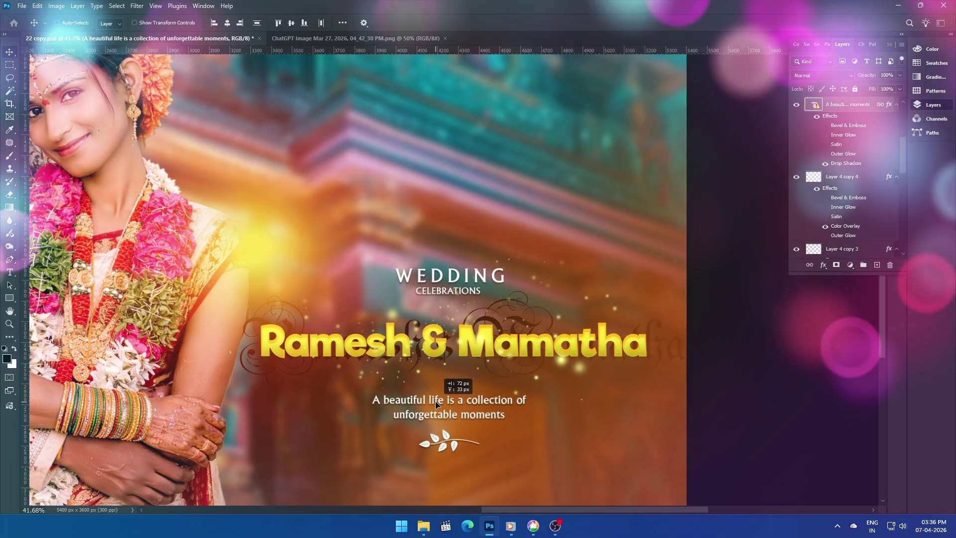
pyautogui.rightClick(456, 355)
pyautogui.click(477, 358)
pyautogui.scroll(10, 644, 318)
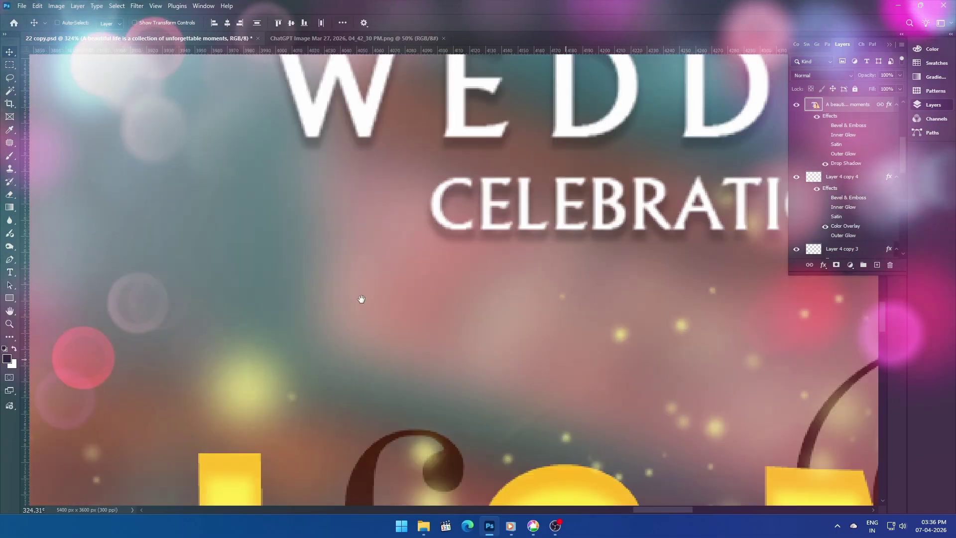
pyautogui.scroll(-3, 645, 318)
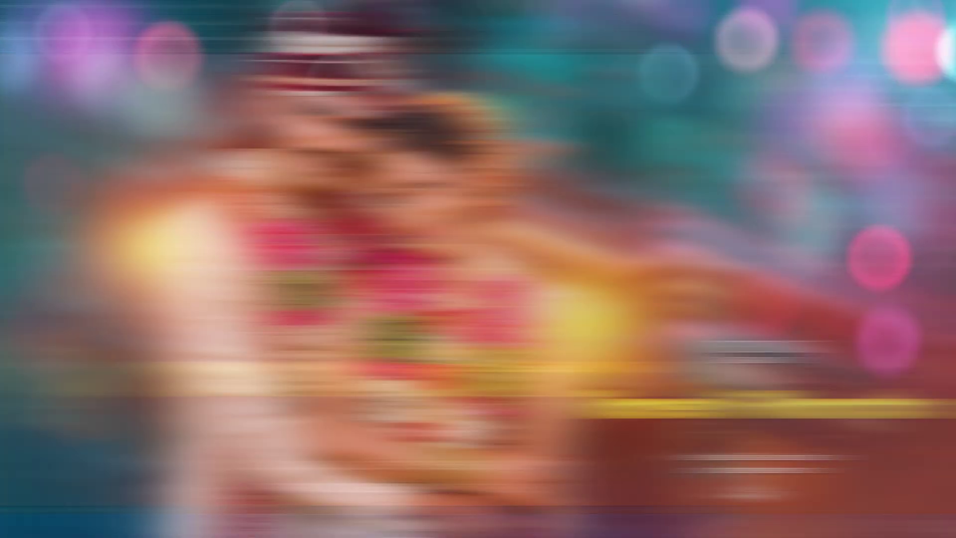